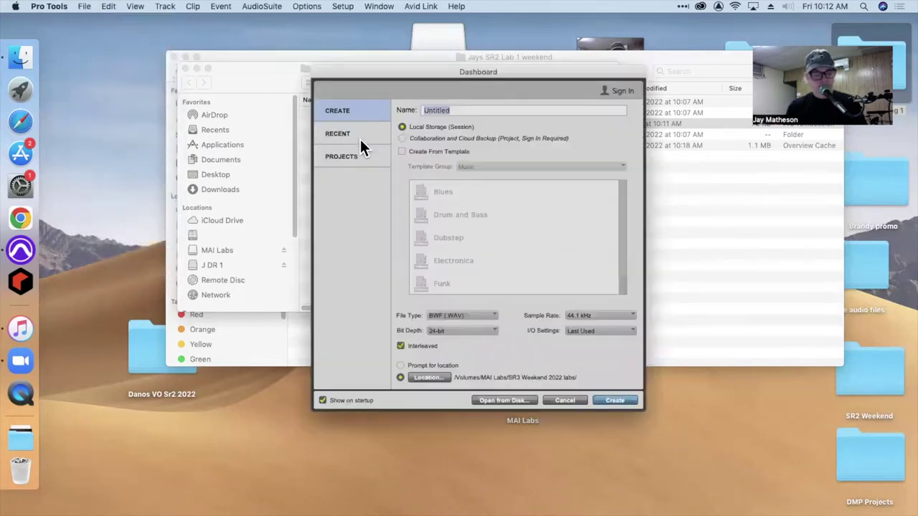
# Name the new local session "Jays SR3 Final lab"
pyautogui.write('Jays SR3')
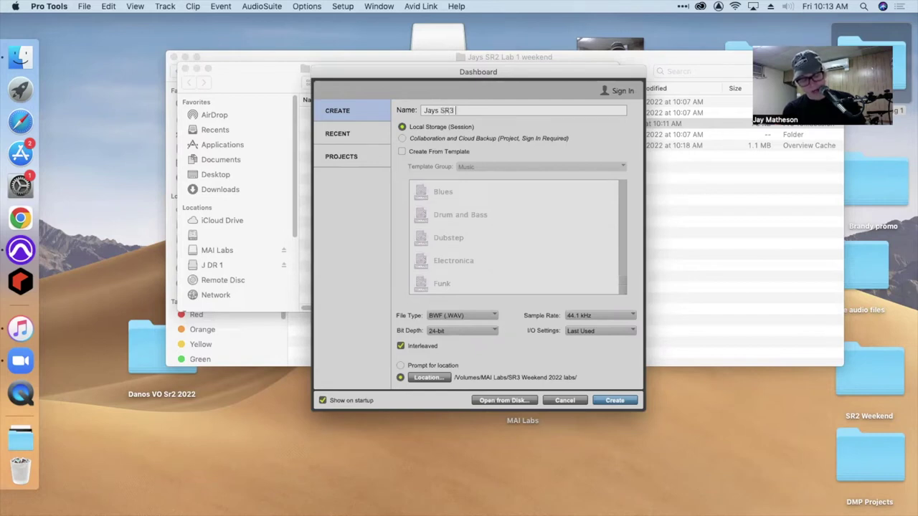
pyautogui.write('Fi')
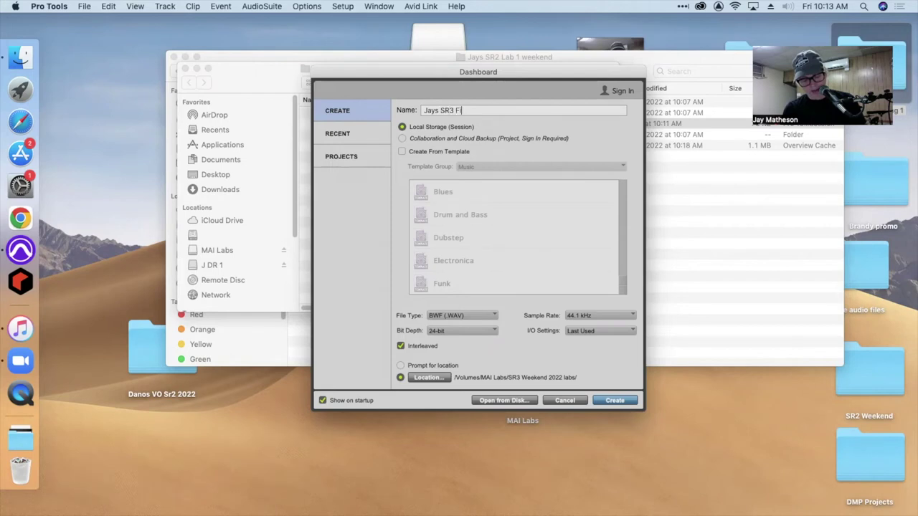
pyautogui.write('nal lab')
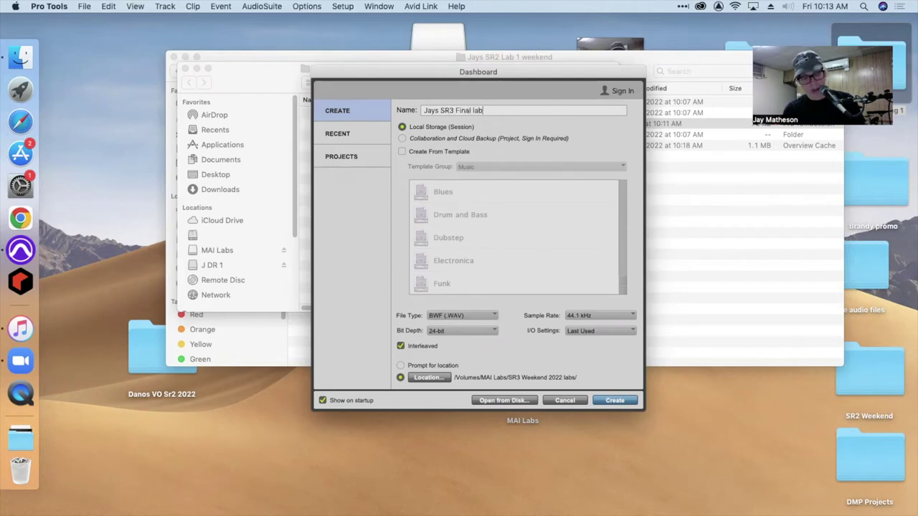
# Set the session location to MAI Labs/SR3 Weekend 2022 labs/Jays SR3 Labs and create the session
pyautogui.click(429, 377)
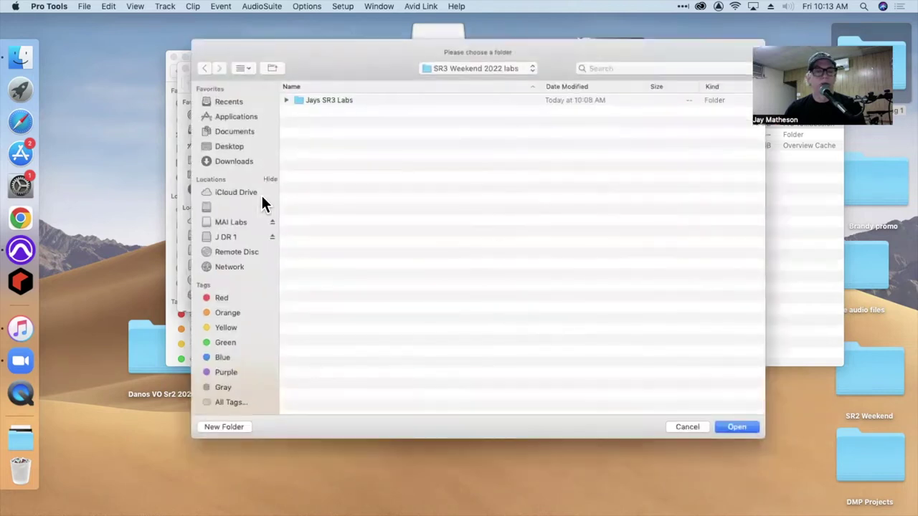
pyautogui.click(245, 220)
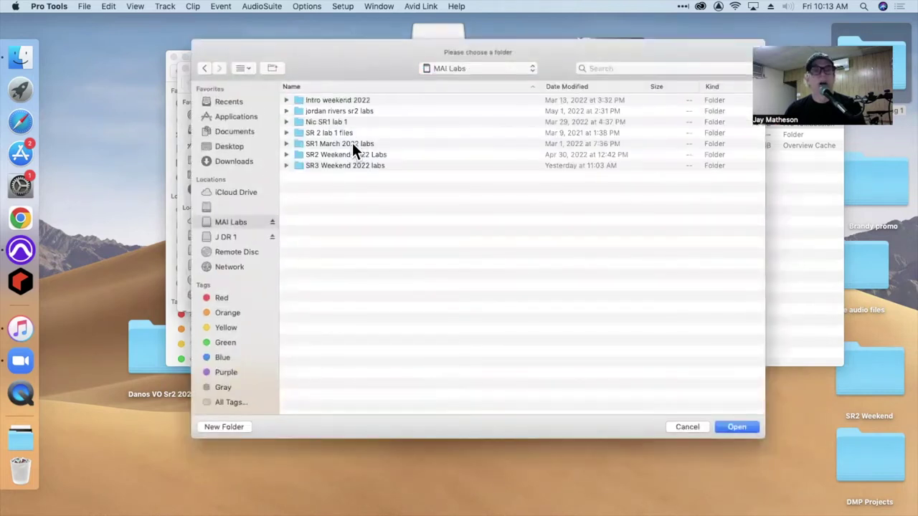
pyautogui.click(340, 165)
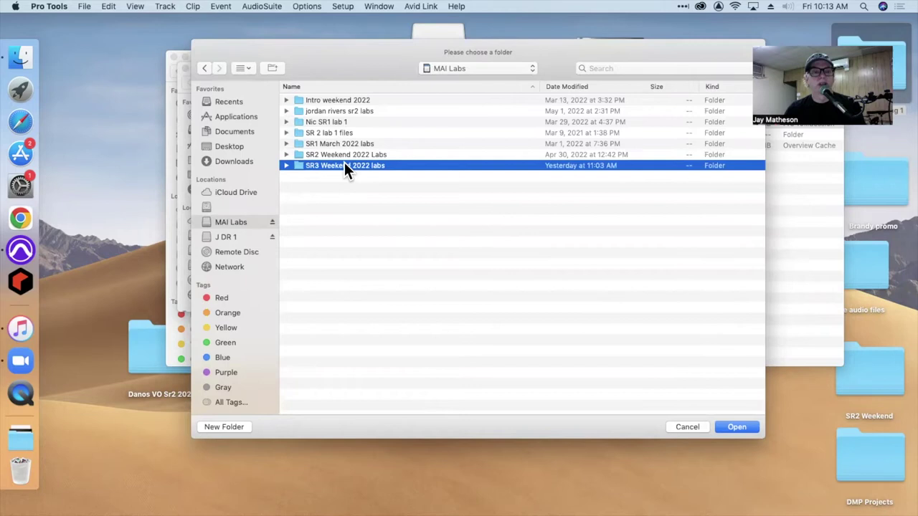
pyautogui.doubleClick(304, 165)
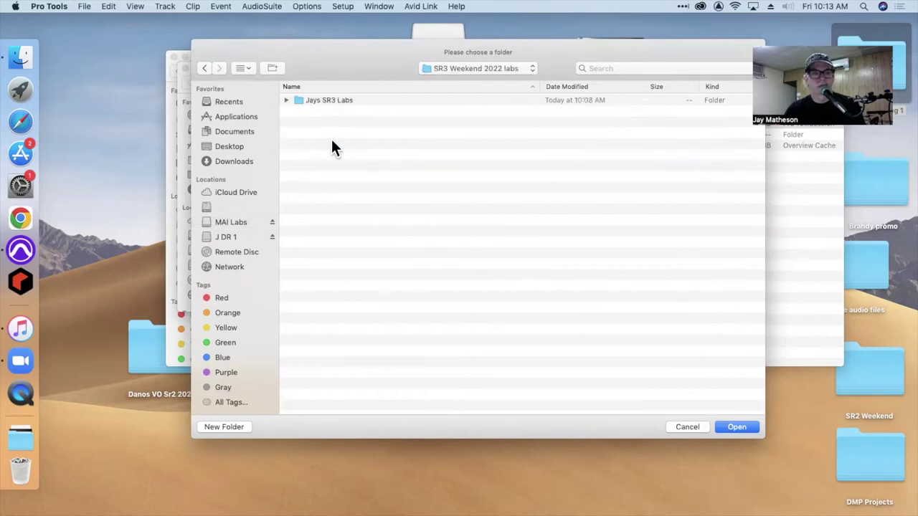
pyautogui.doubleClick(339, 101)
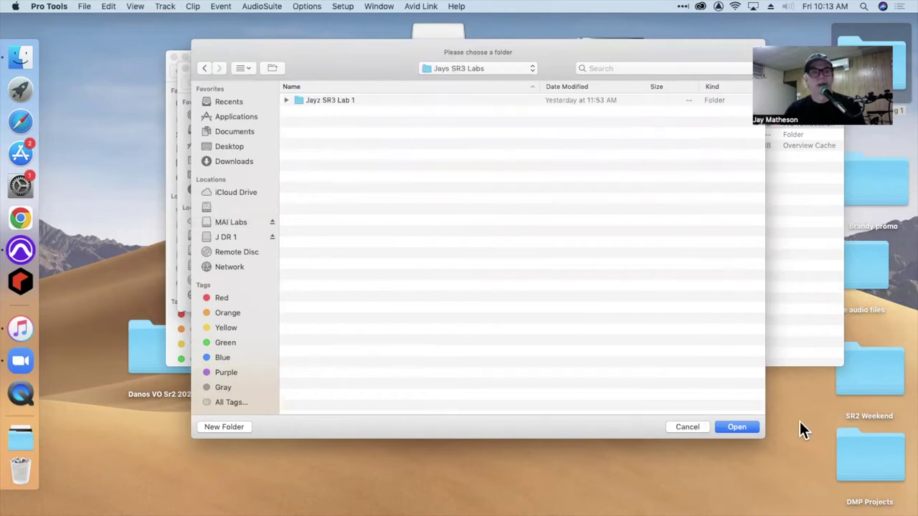
pyautogui.click(739, 427)
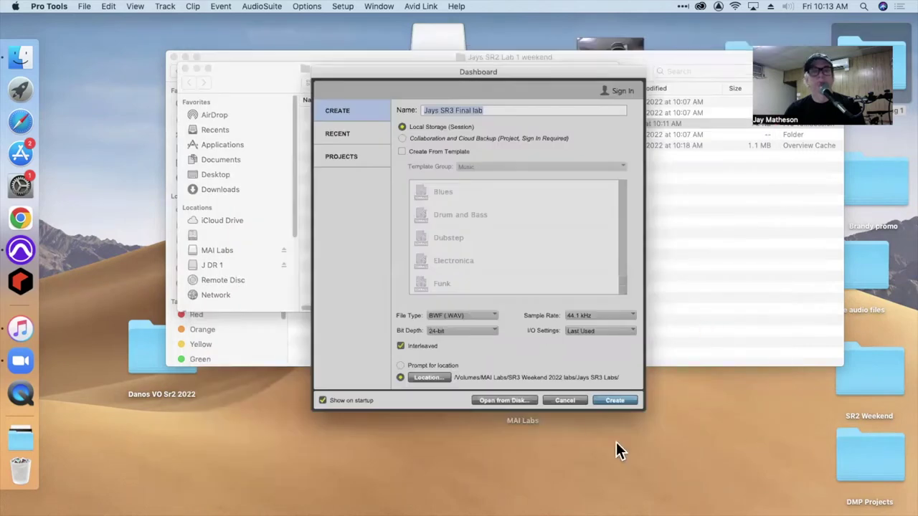
pyautogui.click(618, 401)
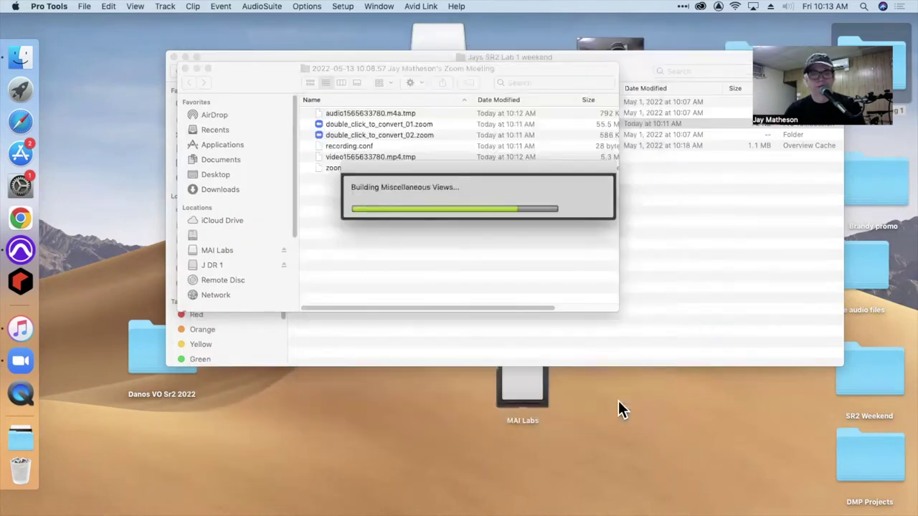
# Import "Video for Final SR3 lab use.mp4" from the SR USB folder's "files for final SR3 lab" subfolder, placing it at Session Start
pyautogui.moveTo(251, 28); pyautogui.dragTo(242, 27)
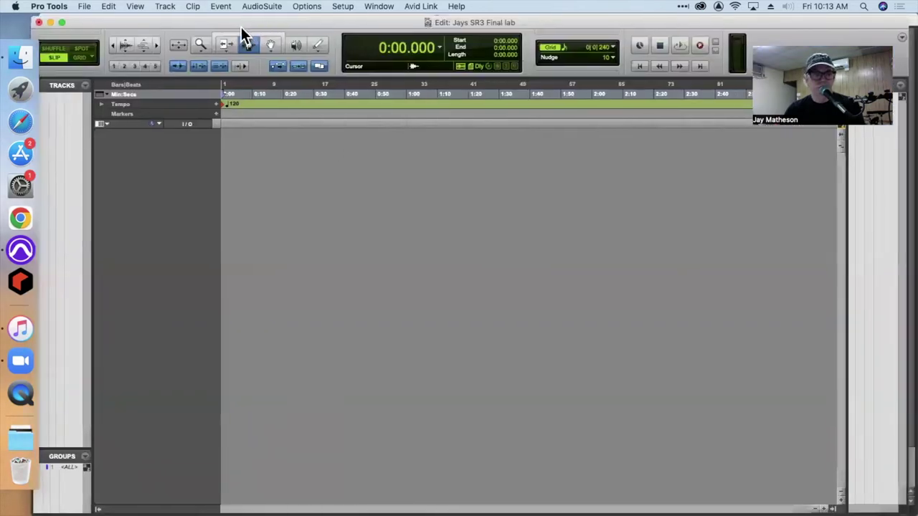
pyautogui.click(83, 7)
pyautogui.moveTo(102, 193)
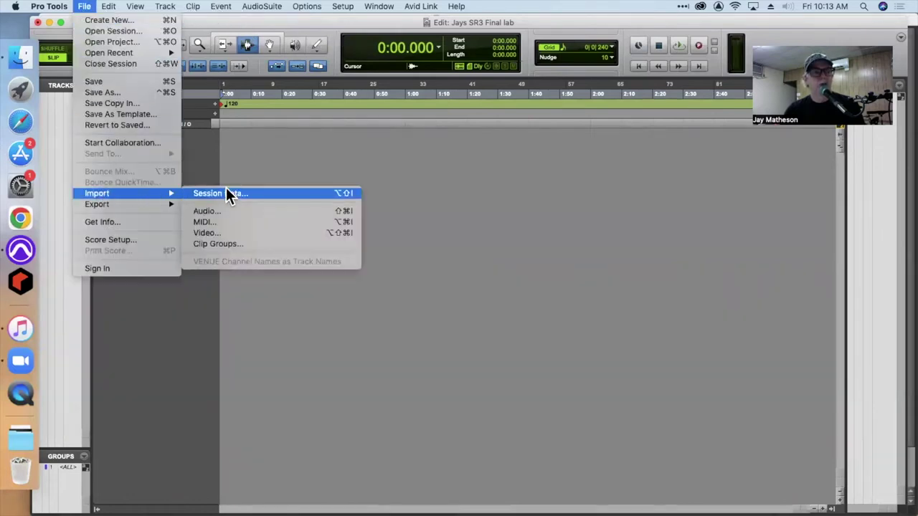
pyautogui.click(235, 229)
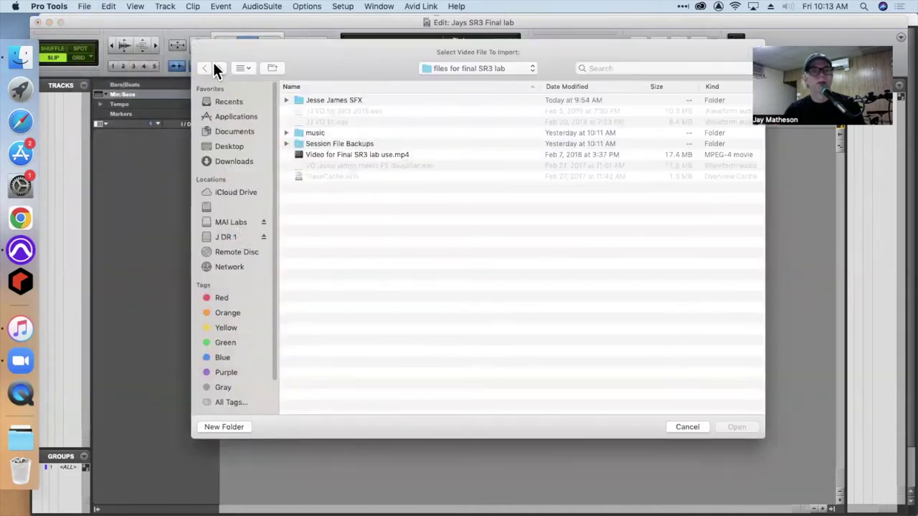
pyautogui.click(238, 146)
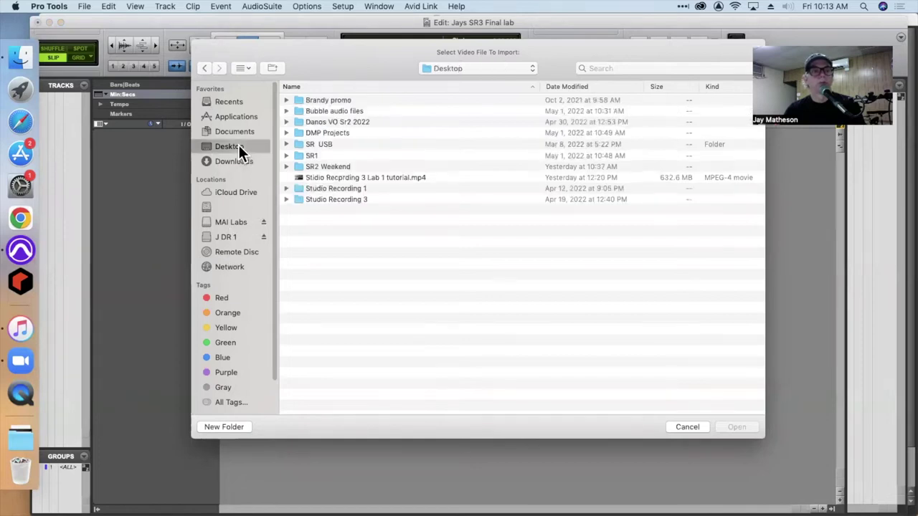
pyautogui.click(326, 143)
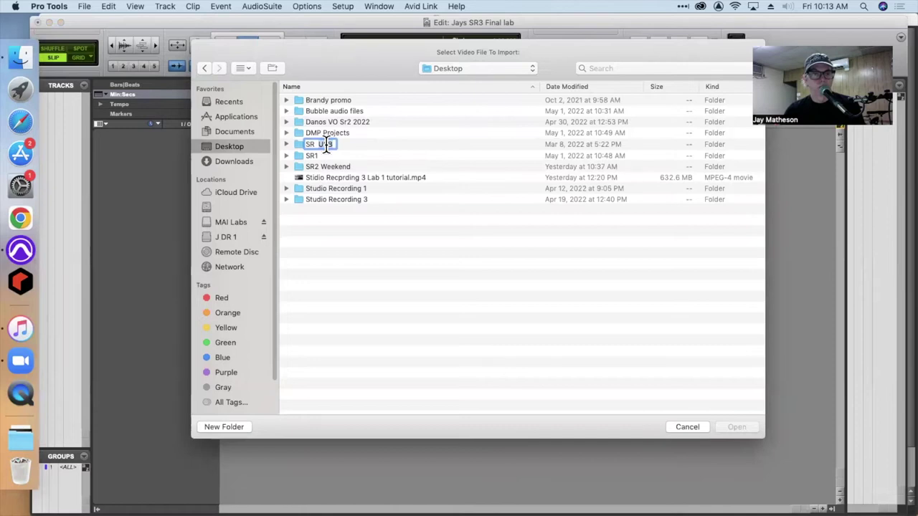
pyautogui.doubleClick(297, 145)
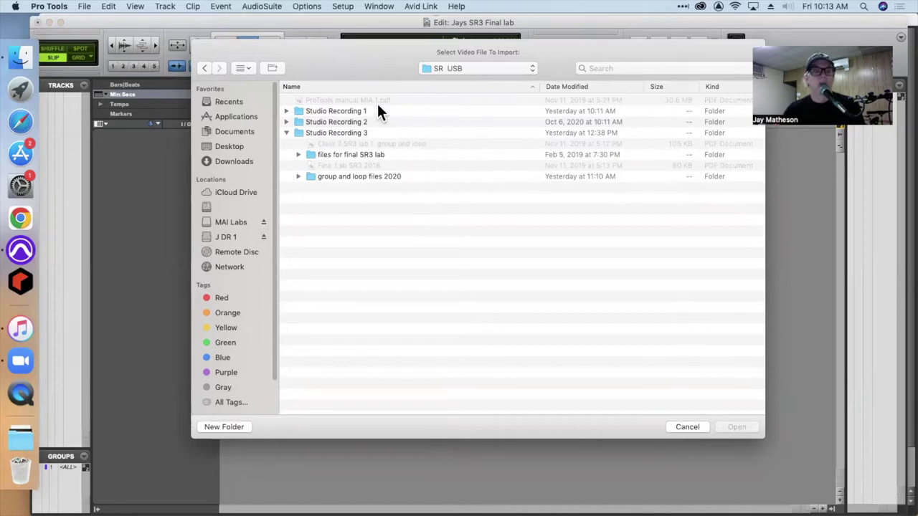
pyautogui.doubleClick(355, 154)
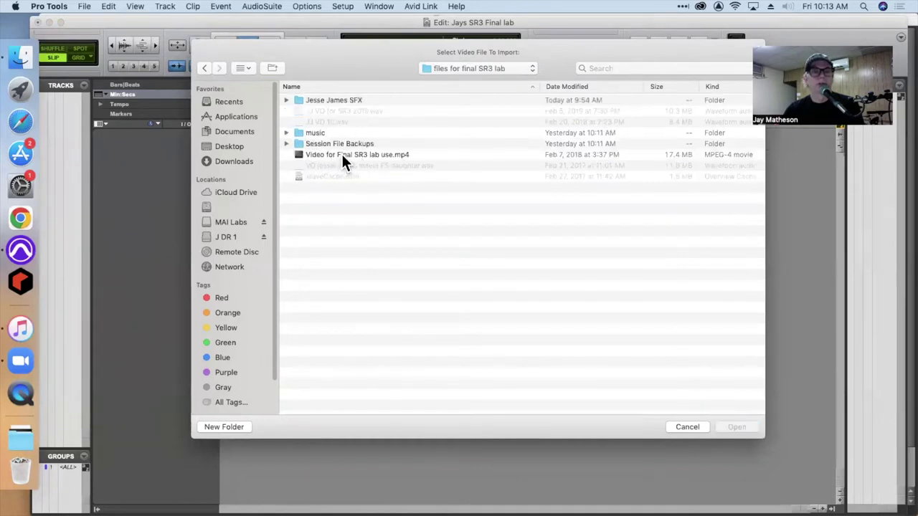
pyautogui.click(344, 155)
pyautogui.click(736, 428)
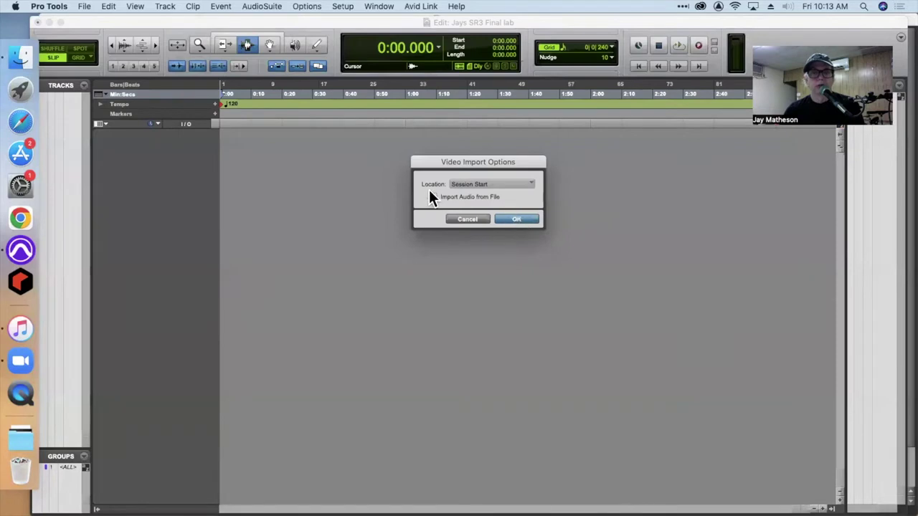
pyautogui.click(530, 220)
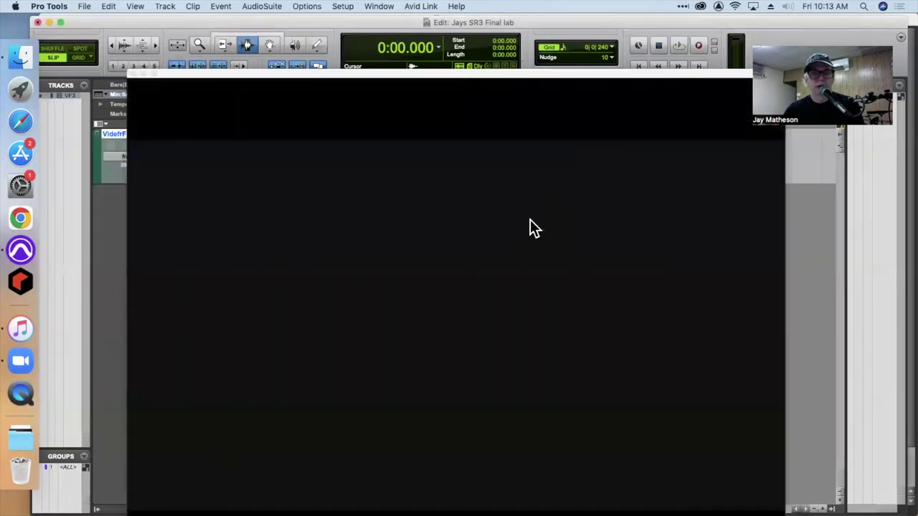
# Reposition the video window and briefly play the imported video from about 0:07
pyautogui.moveTo(384, 78); pyautogui.dragTo(414, 317)
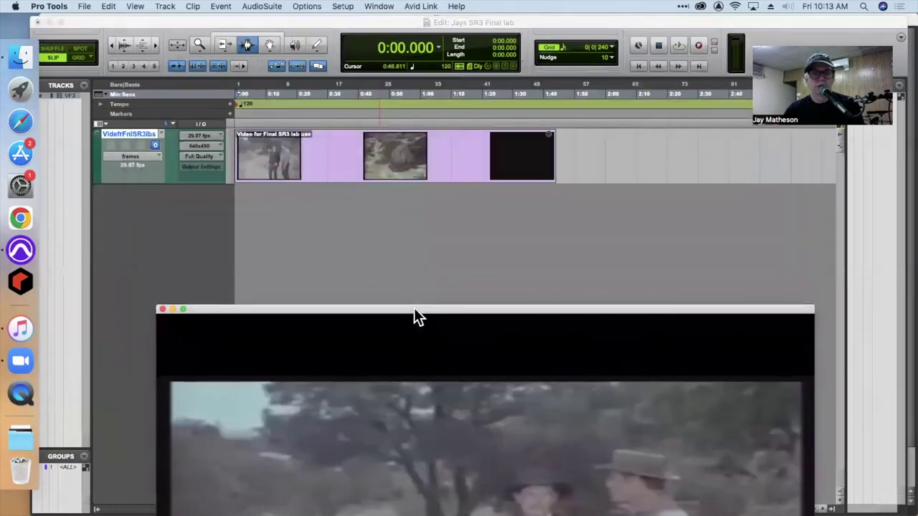
pyautogui.click(258, 172)
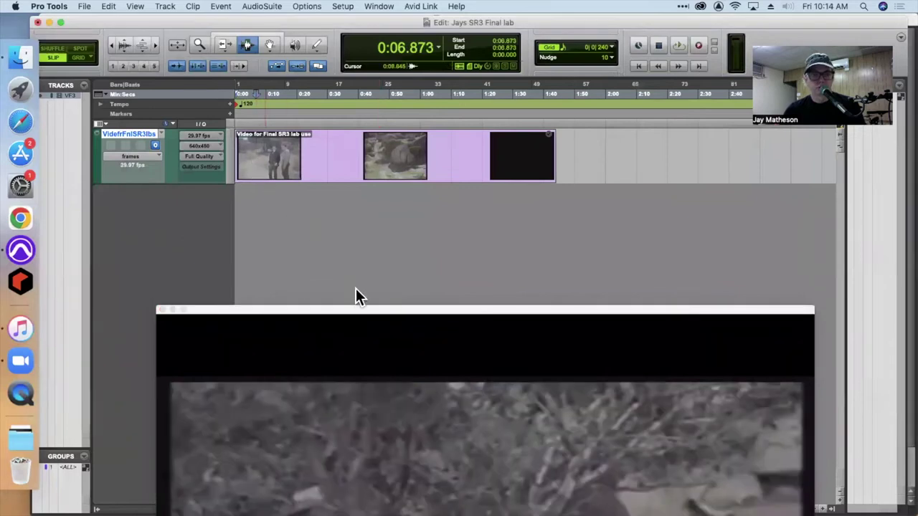
pyautogui.press('space')
pyautogui.moveTo(358, 308); pyautogui.dragTo(347, 84)
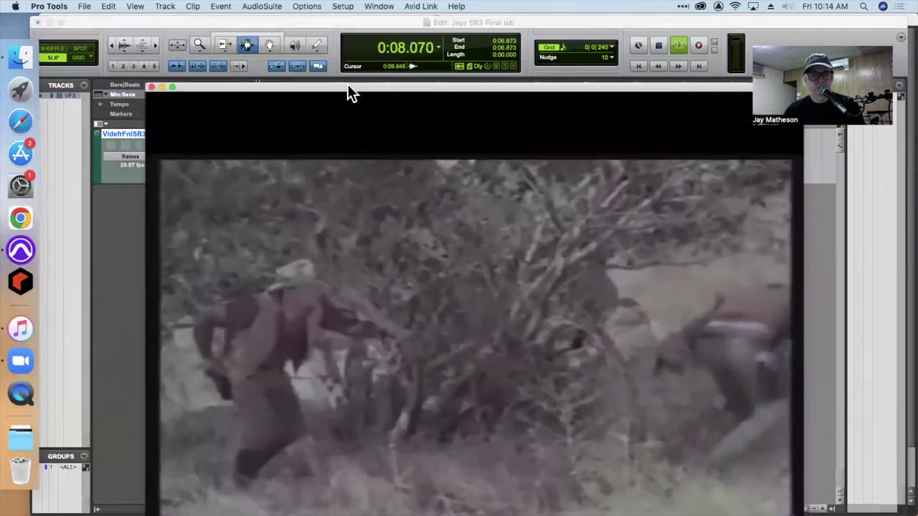
pyautogui.press('space')
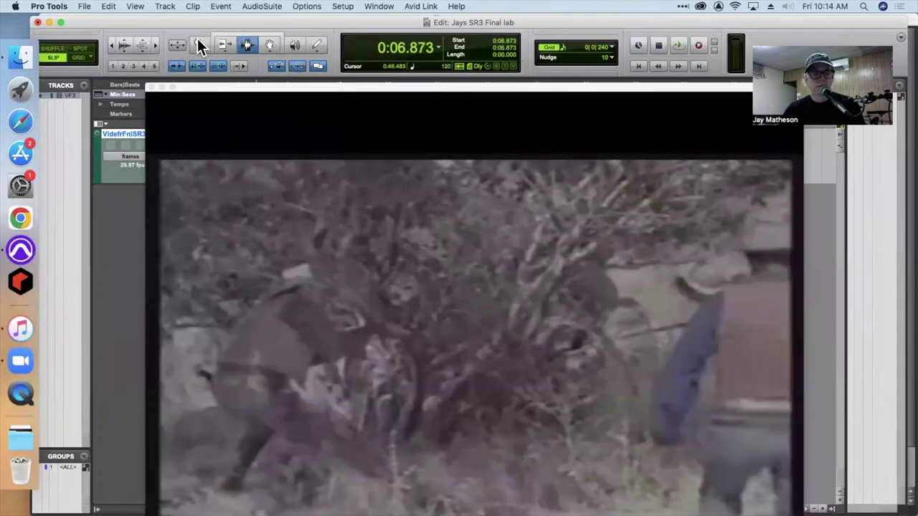
# Import a copy of "JJ VO for SR3 2019.wav" into the session's Audio Files folder, on a new track at Session Start
pyautogui.click(83, 7)
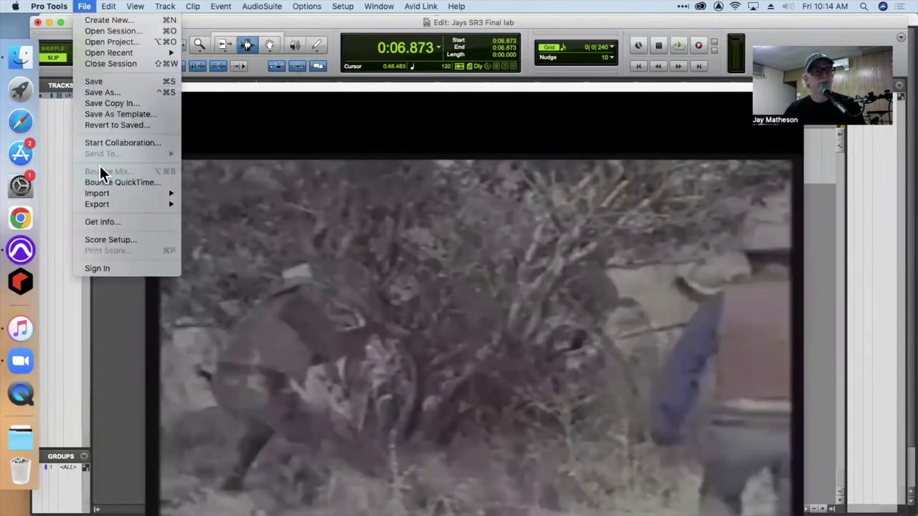
pyautogui.moveTo(100, 192)
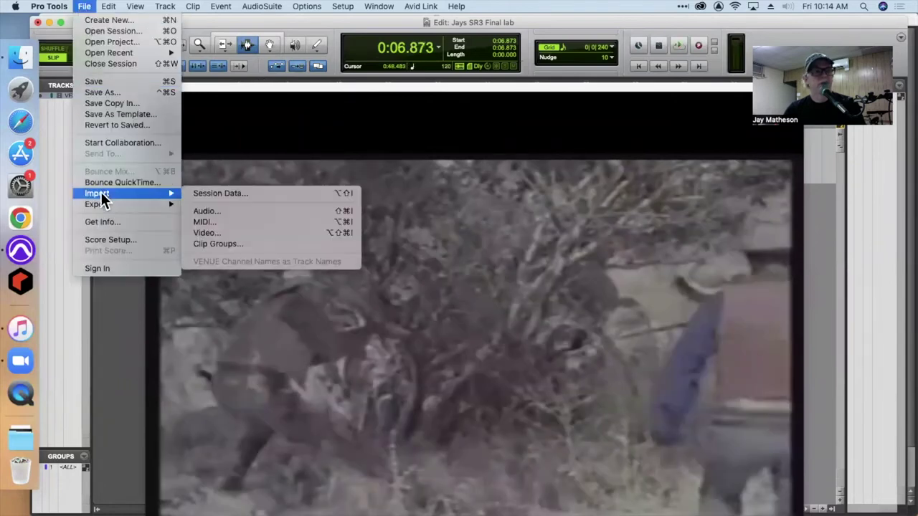
pyautogui.click(234, 212)
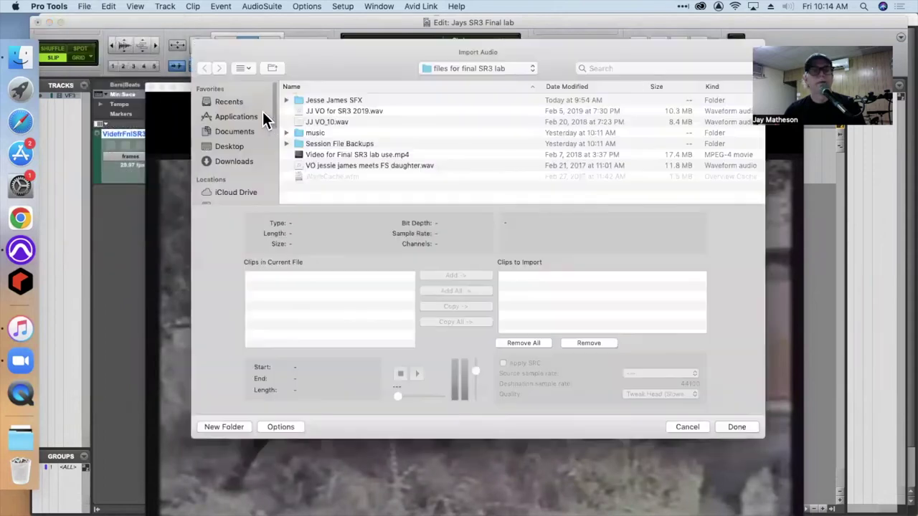
pyautogui.click(340, 110)
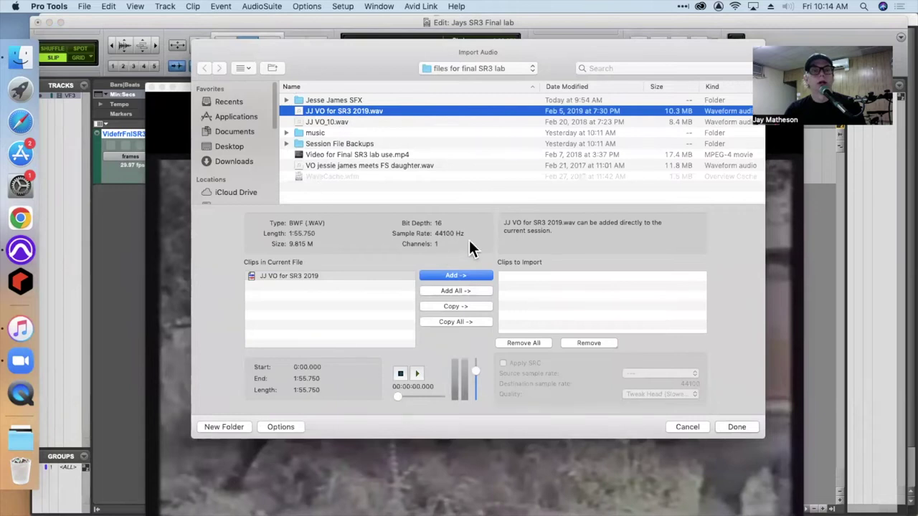
pyautogui.click(484, 320)
pyautogui.click(730, 427)
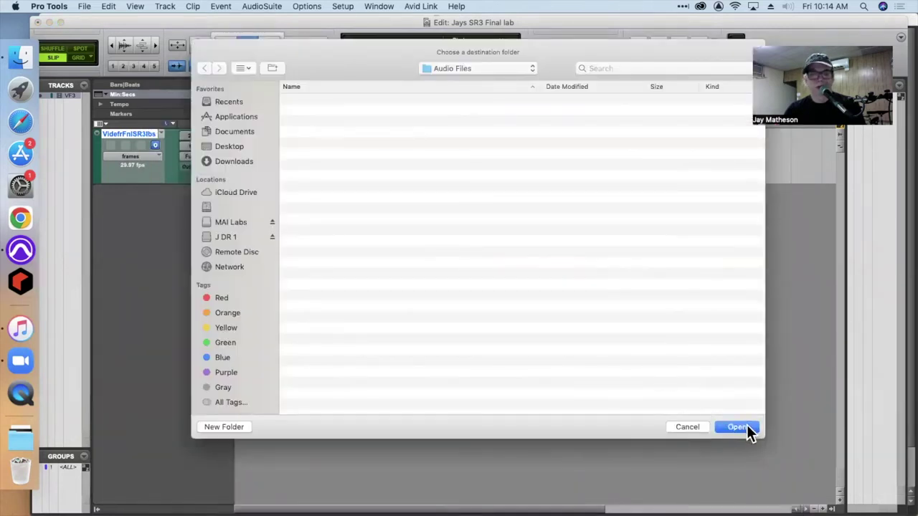
pyautogui.click(746, 429)
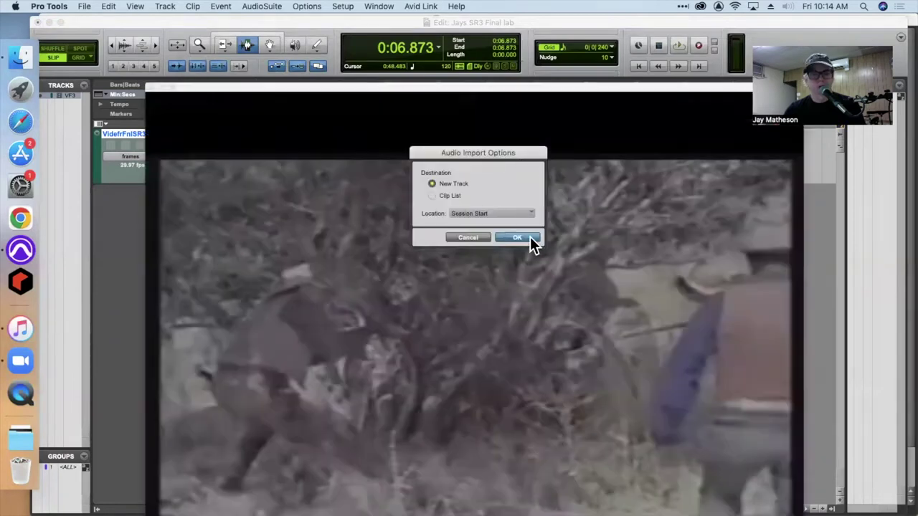
pyautogui.click(530, 239)
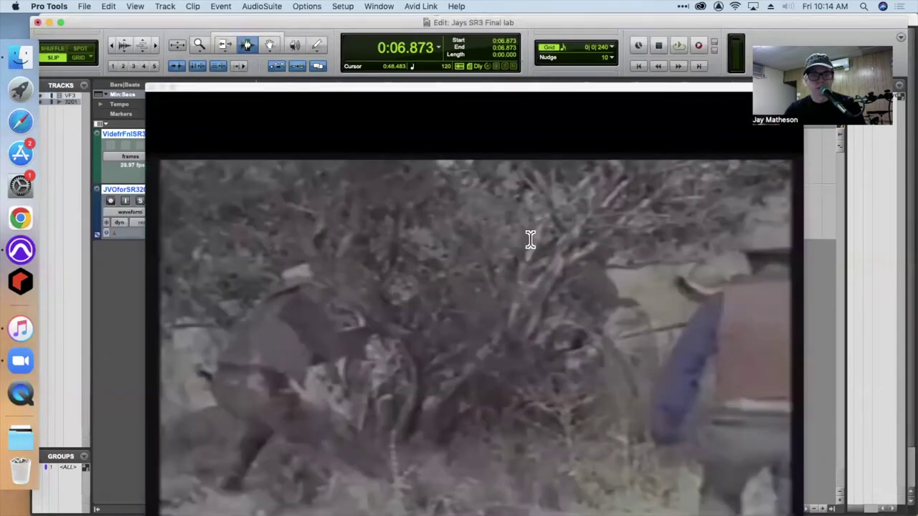
# Uncover the tracks and play the voice-over against the video from about 0:22, moving the video window as needed
pyautogui.moveTo(366, 88); pyautogui.dragTo(626, 235)
pyautogui.click(303, 221)
pyautogui.press('space')
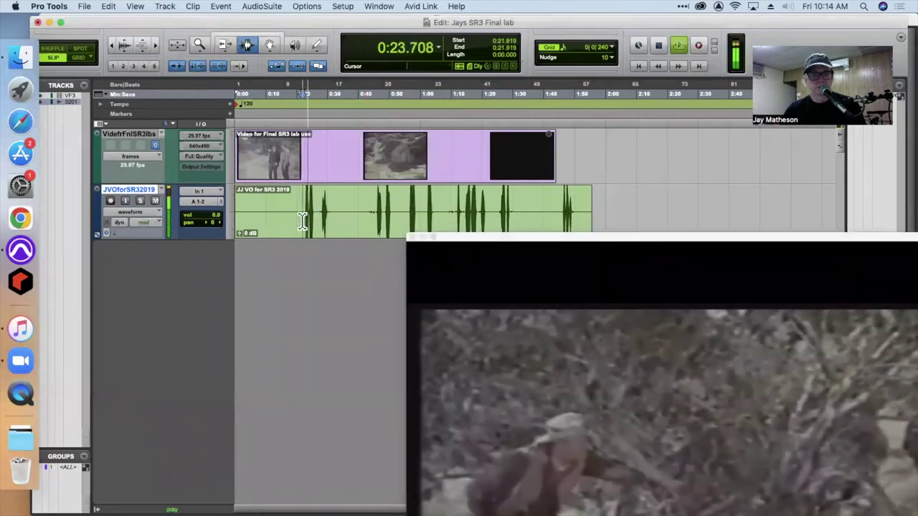
pyautogui.moveTo(588, 242); pyautogui.dragTo(390, 56)
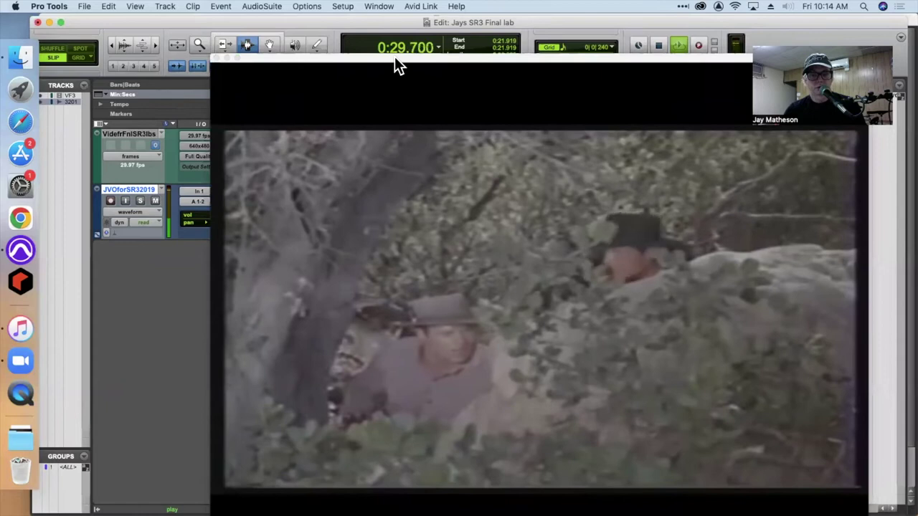
pyautogui.press('space')
pyautogui.moveTo(395, 57); pyautogui.dragTo(404, 188)
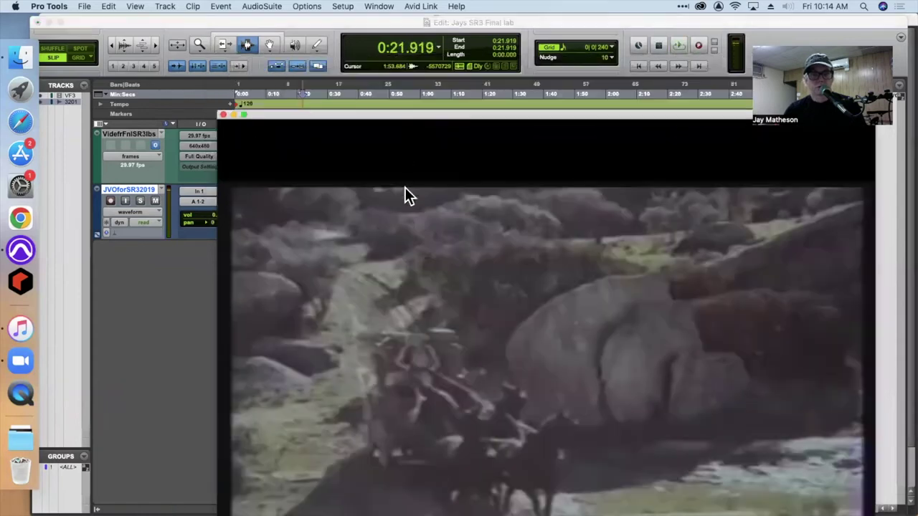
# Open the audio import and audition the dramatic, fast and tense tracks in the "music" subfolder of "files for final SR3 lab"
pyautogui.click(83, 7)
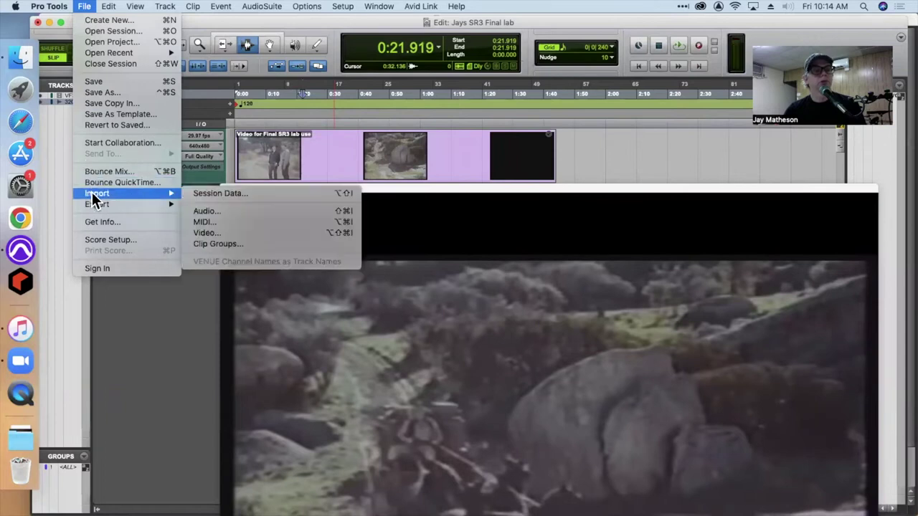
pyautogui.moveTo(169, 192)
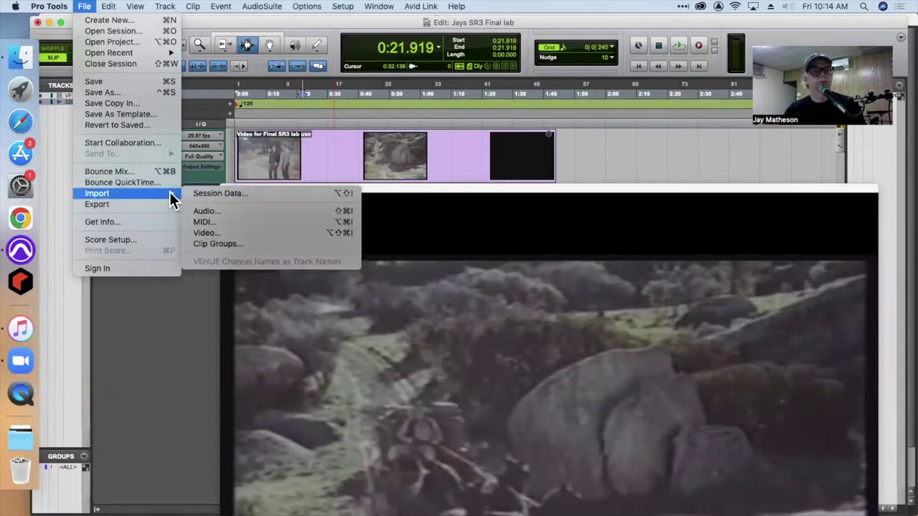
pyautogui.click(215, 210)
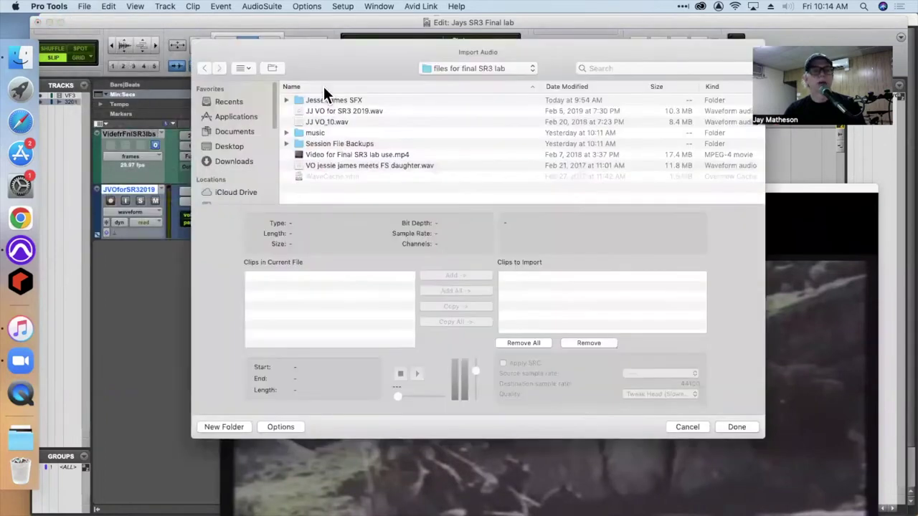
pyautogui.click(286, 132)
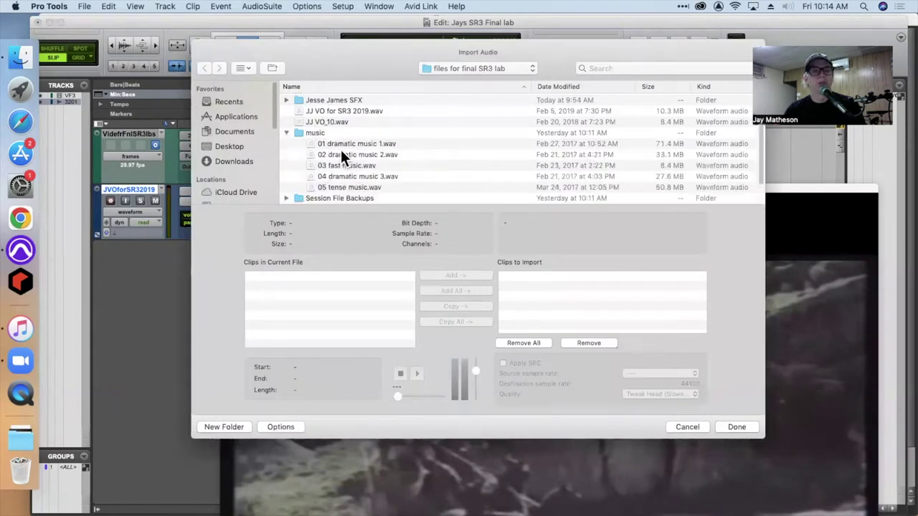
pyautogui.click(361, 166)
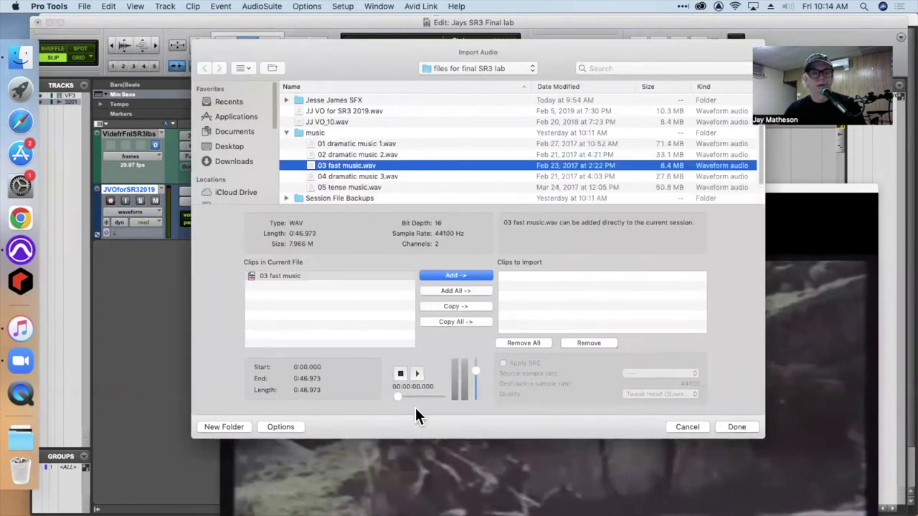
pyautogui.click(418, 373)
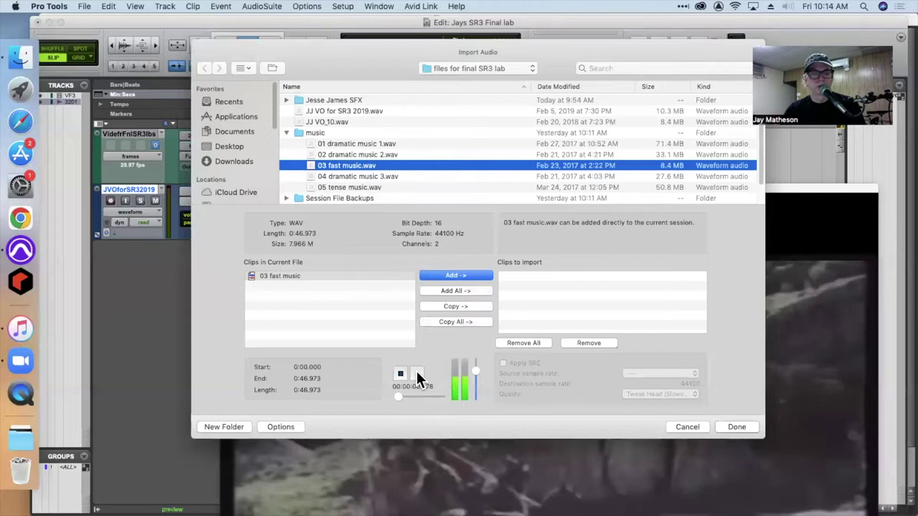
pyautogui.click(356, 176)
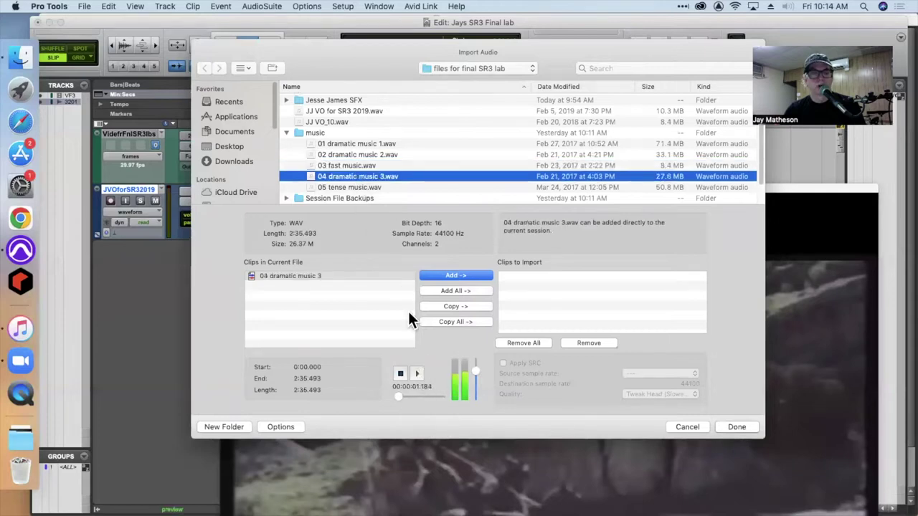
pyautogui.click(354, 187)
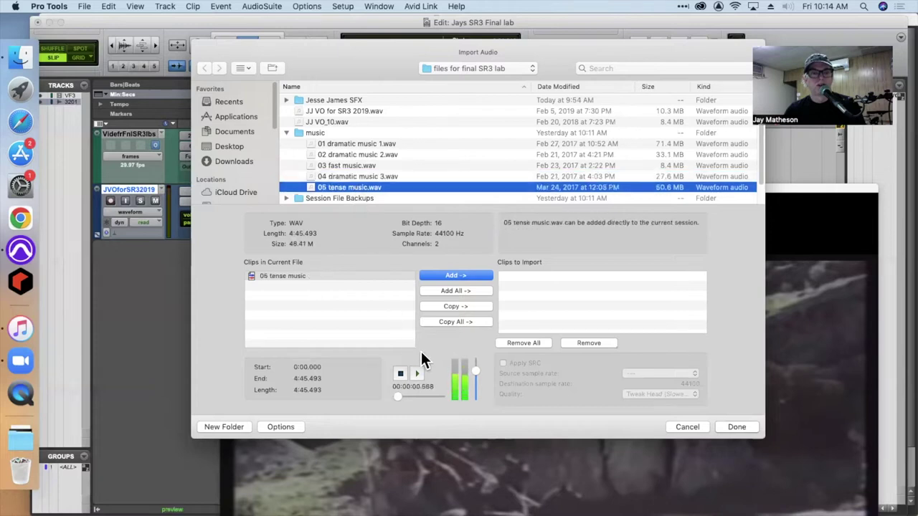
pyautogui.click(347, 178)
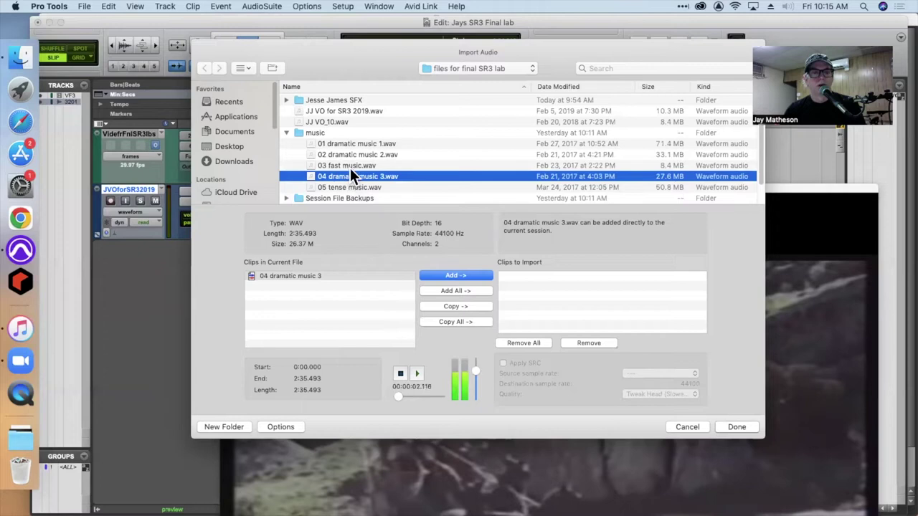
pyautogui.click(350, 167)
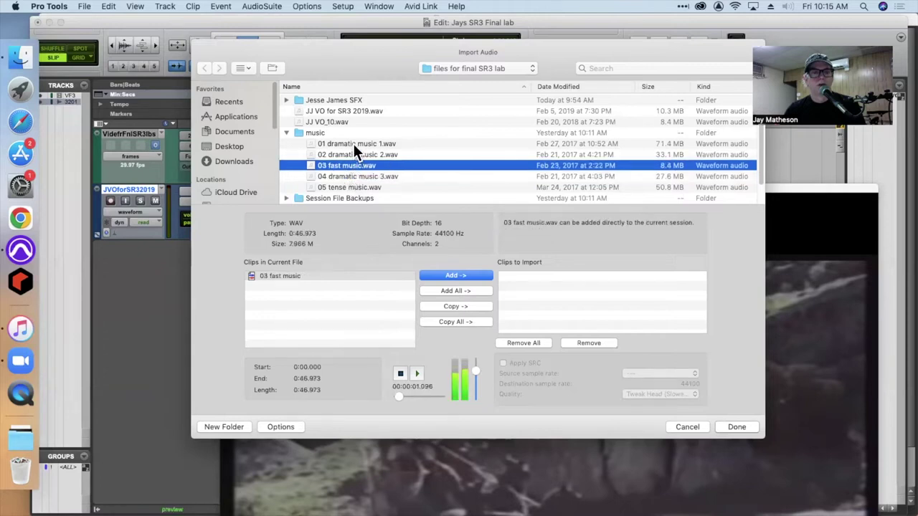
pyautogui.click(354, 142)
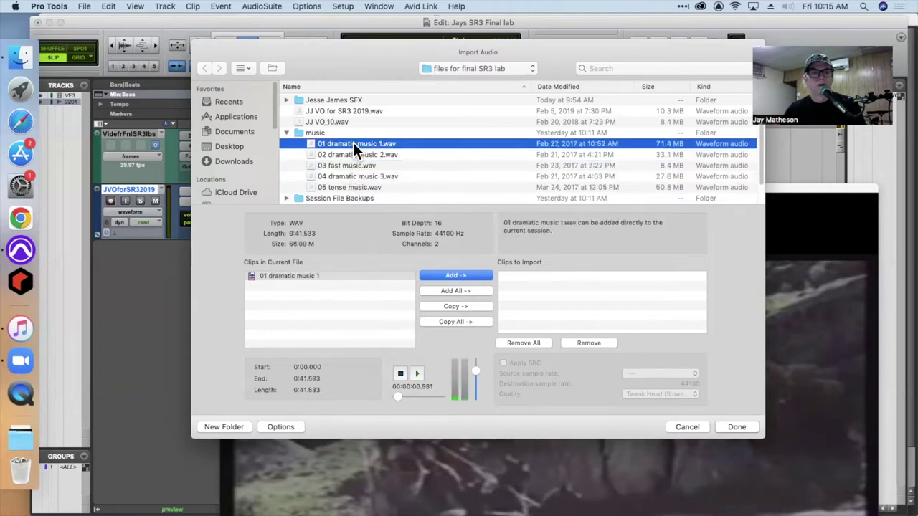
pyautogui.click(353, 152)
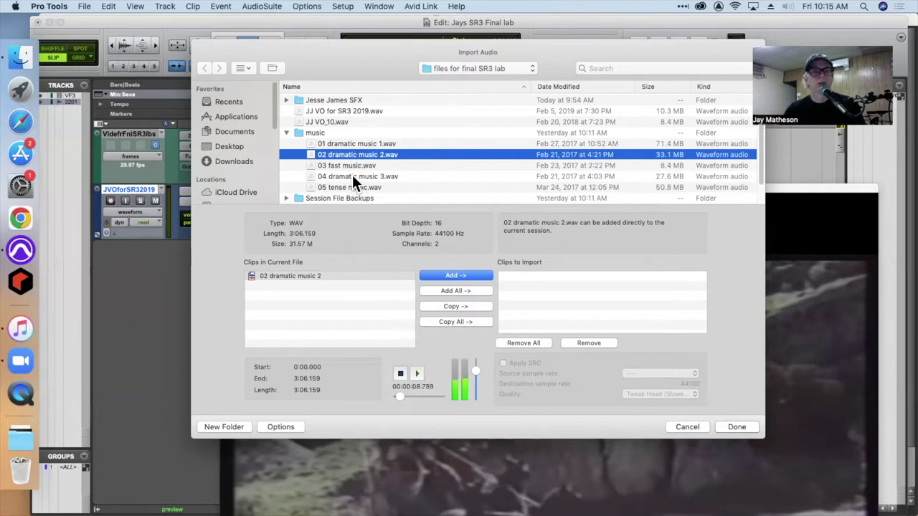
# Import copies of "02 dramatic music 2.wav" and "04 dramatic music 3.wav" into Audio Files, on new tracks at Session Start
pyautogui.click(353, 175)
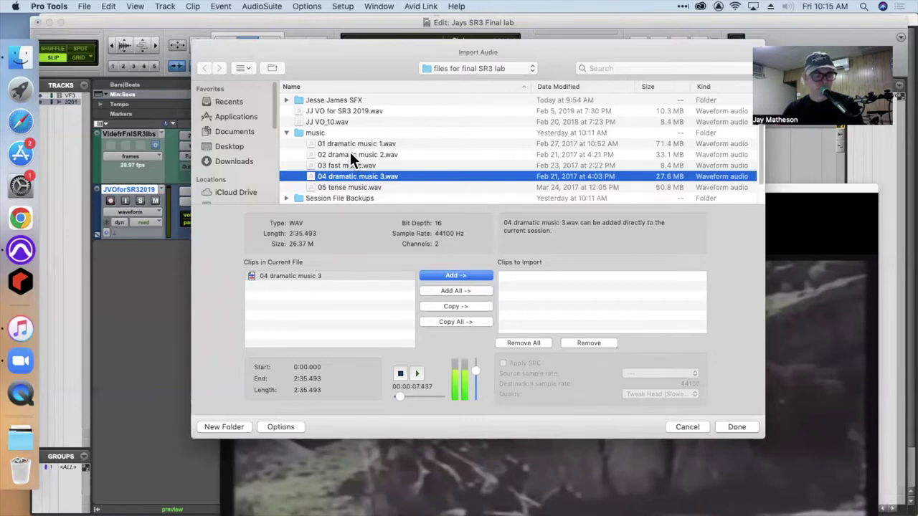
pyautogui.keyDown('super'); pyautogui.click(350, 152); pyautogui.keyUp('super')
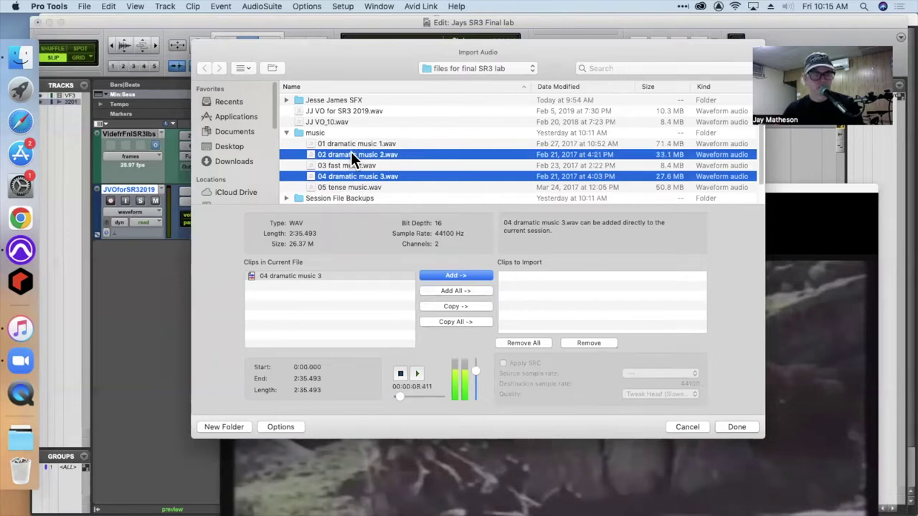
pyautogui.click(462, 322)
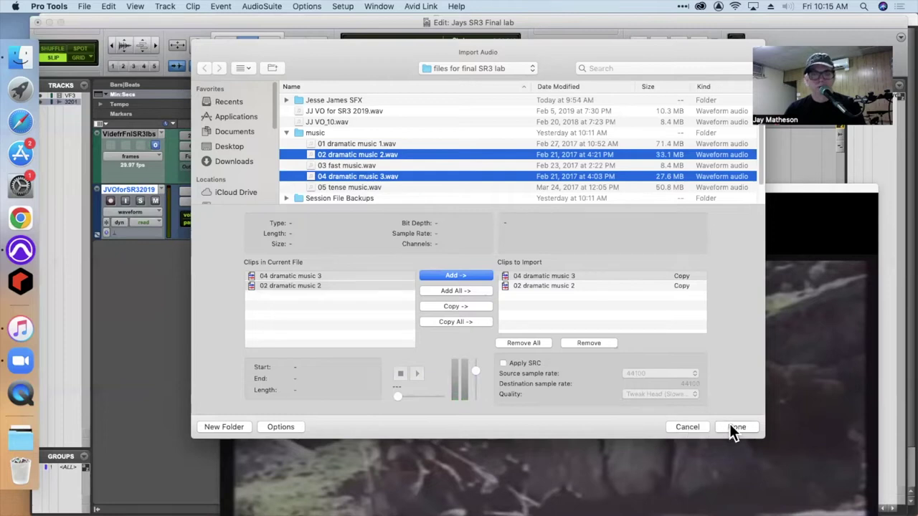
pyautogui.click(736, 426)
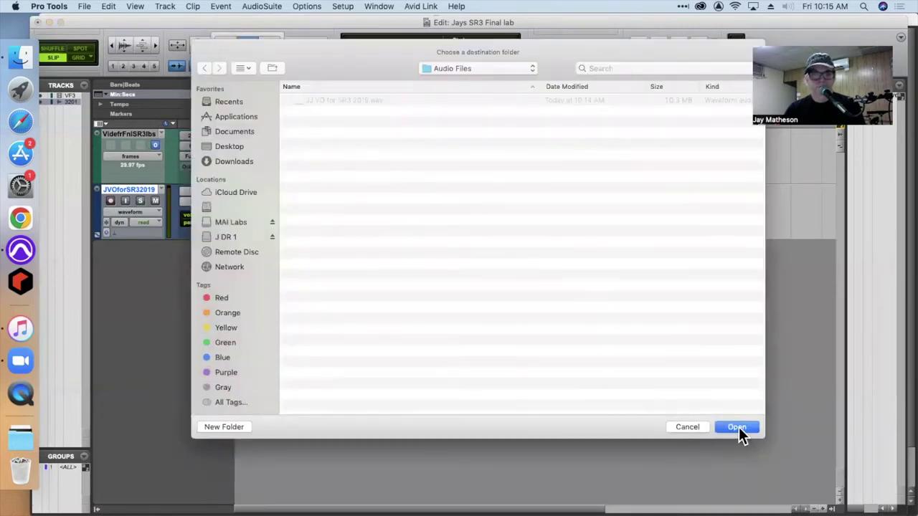
pyautogui.click(737, 427)
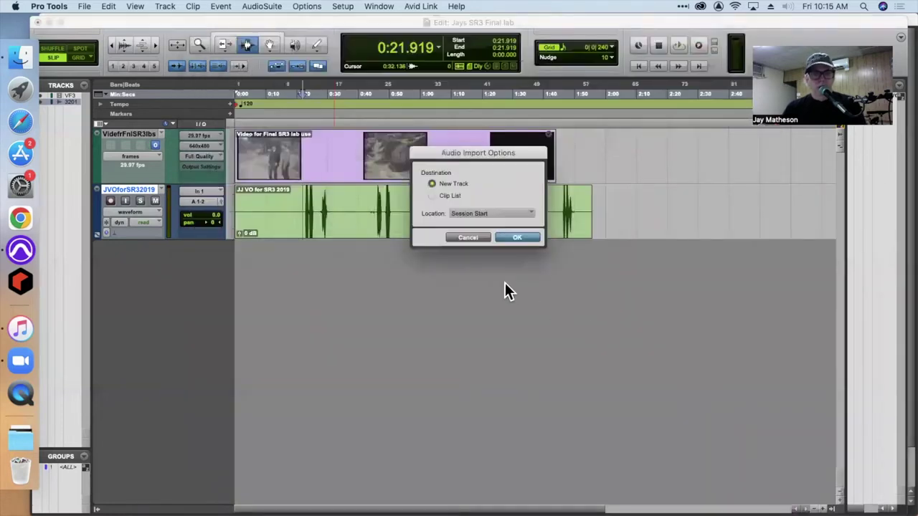
pyautogui.click(519, 237)
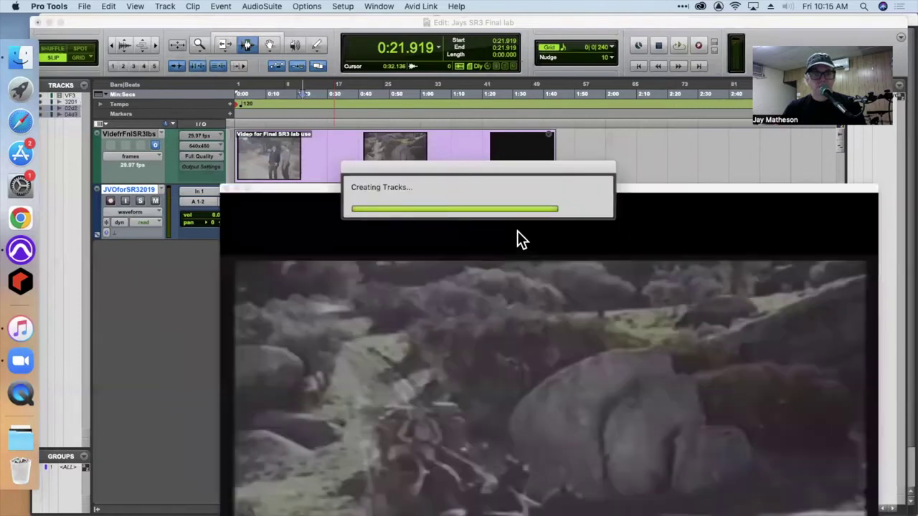
# Arrange the video and edit windows to uncover the tracks, and move the "04 dramatic music 3" clip to start at about 1:03
pyautogui.moveTo(352, 188); pyautogui.dragTo(469, 74)
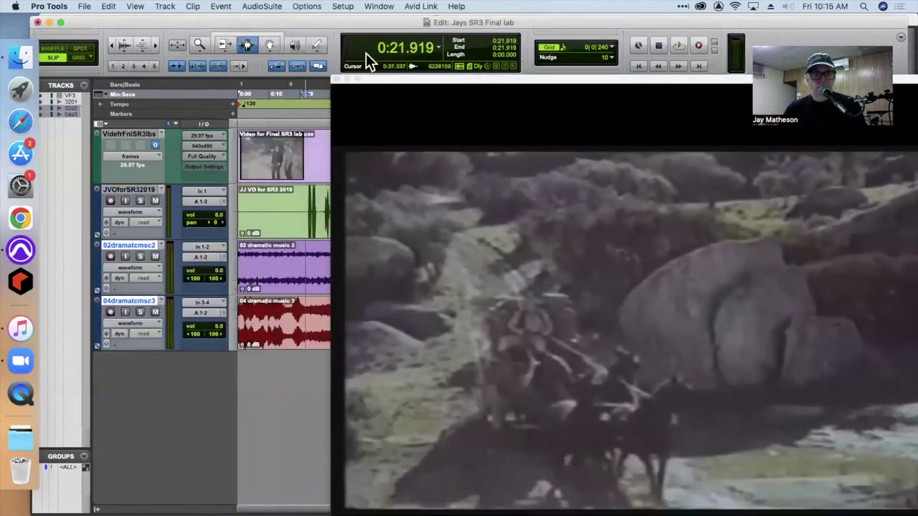
pyautogui.moveTo(123, 22); pyautogui.dragTo(36, 50)
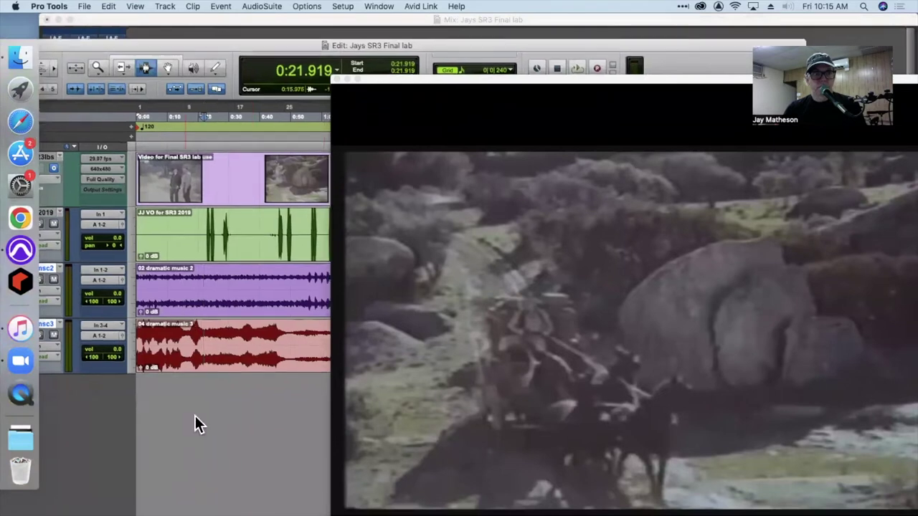
pyautogui.click(206, 352)
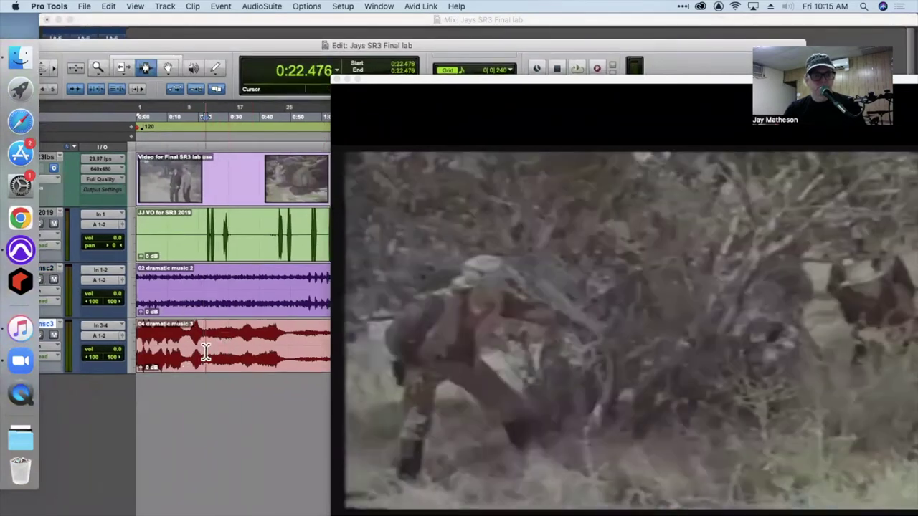
pyautogui.doubleClick(206, 351)
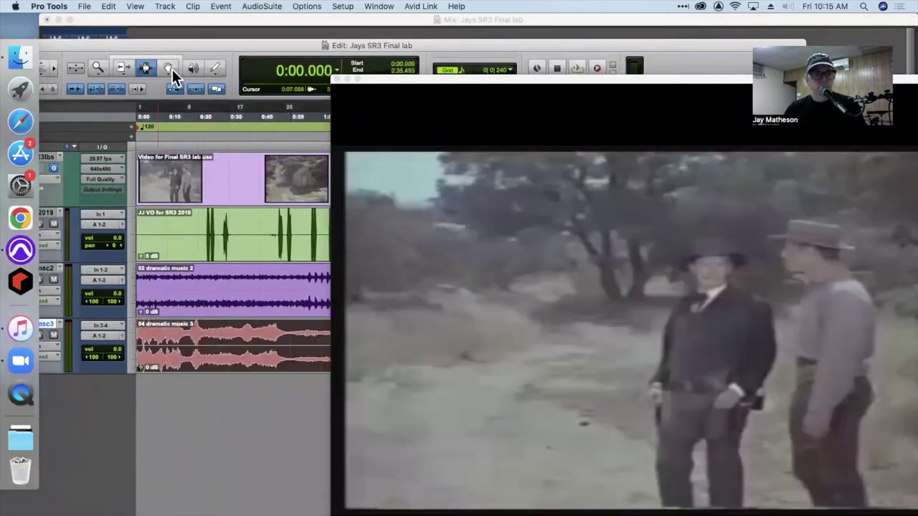
pyautogui.click(167, 68)
pyautogui.moveTo(174, 344); pyautogui.dragTo(354, 367)
pyautogui.moveTo(218, 44); pyautogui.dragTo(139, 40)
pyautogui.moveTo(251, 347)
pyautogui.mouseDown()
pyautogui.moveTo(276, 351)
pyautogui.moveTo(268, 352)
pyautogui.mouseUp()
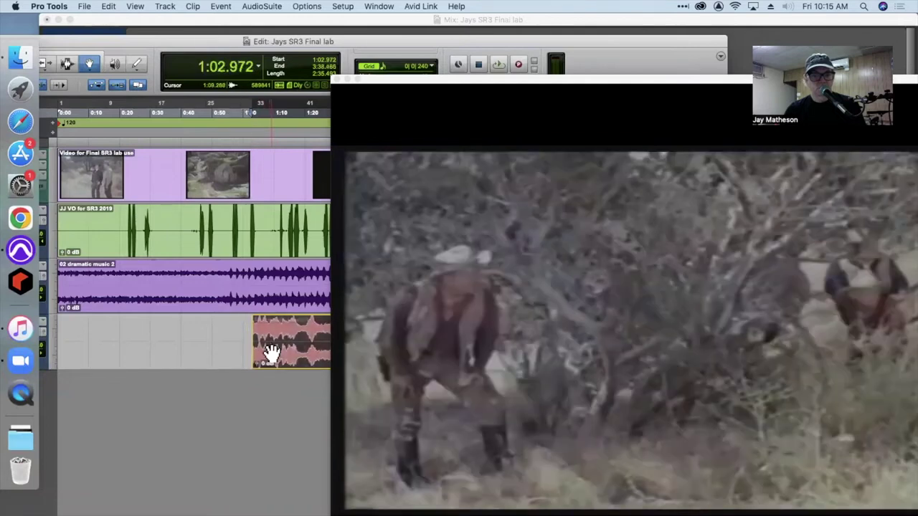
# Delete the part of "02 dramatic music 2" after about 1:03, where the "04 dramatic music 3" clip starts
pyautogui.click(68, 65)
pyautogui.click(254, 306)
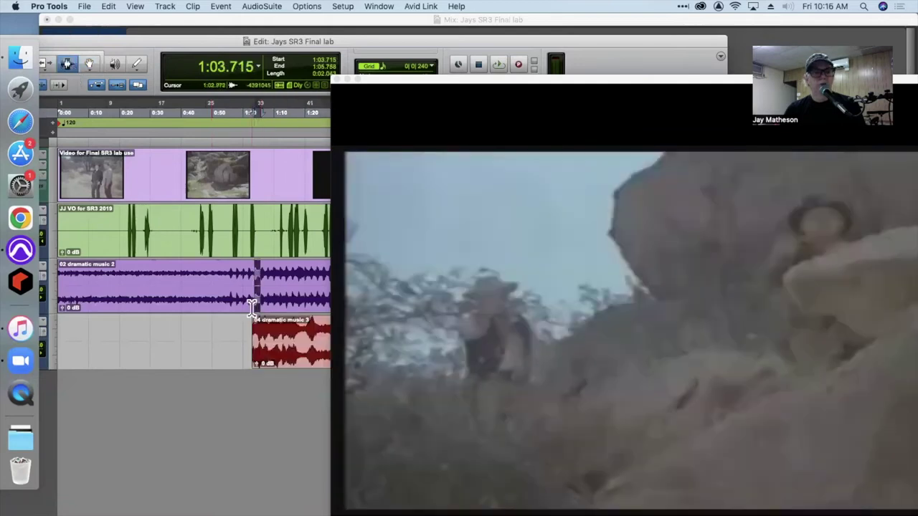
pyautogui.moveTo(252, 305); pyautogui.dragTo(282, 307)
pyautogui.press('Delete')
pyautogui.doubleClick(295, 301)
pyautogui.press('Delete')
# Show the mix window and lower the faders of the two music tracks to about -13.7 dB and -12.1 dB
pyautogui.click(261, 18)
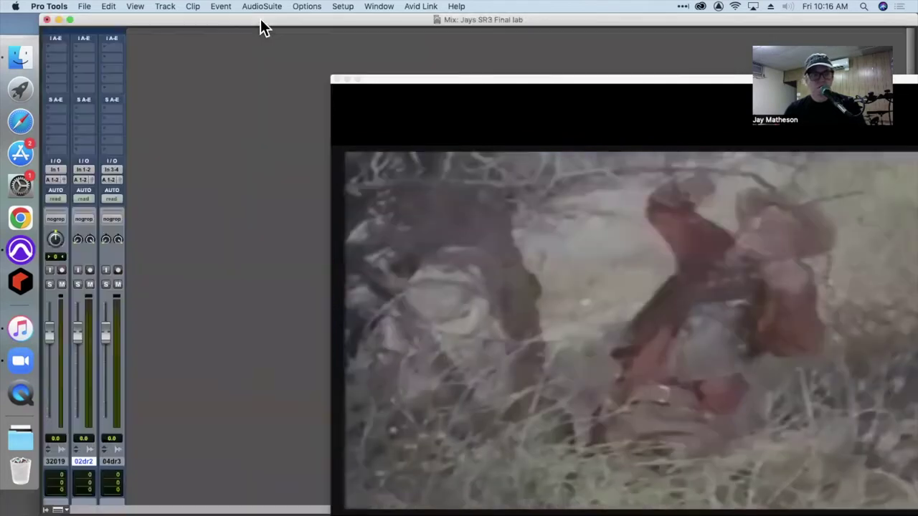
pyautogui.moveTo(77, 338); pyautogui.dragTo(108, 368)
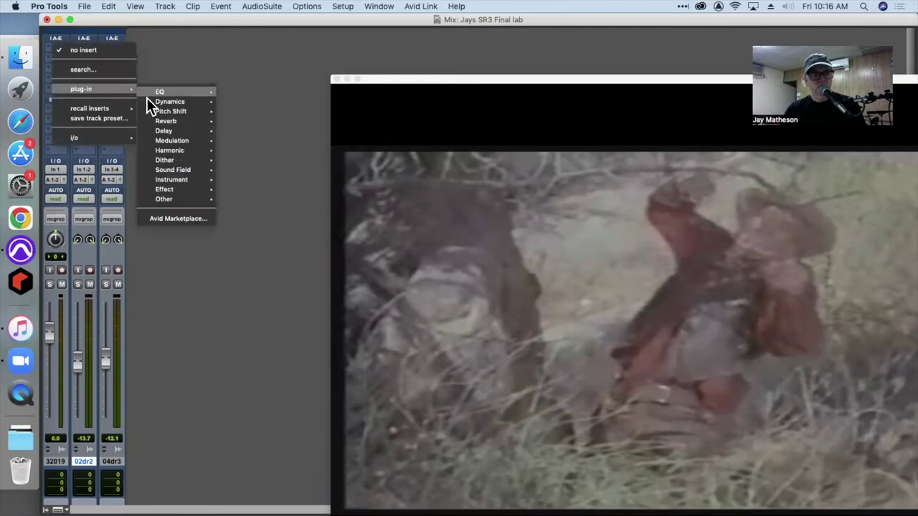
# Insert the BF-76 (mono) limiter on the voice-over track, raise its output and close the plug-in window
pyautogui.moveTo(158, 100)
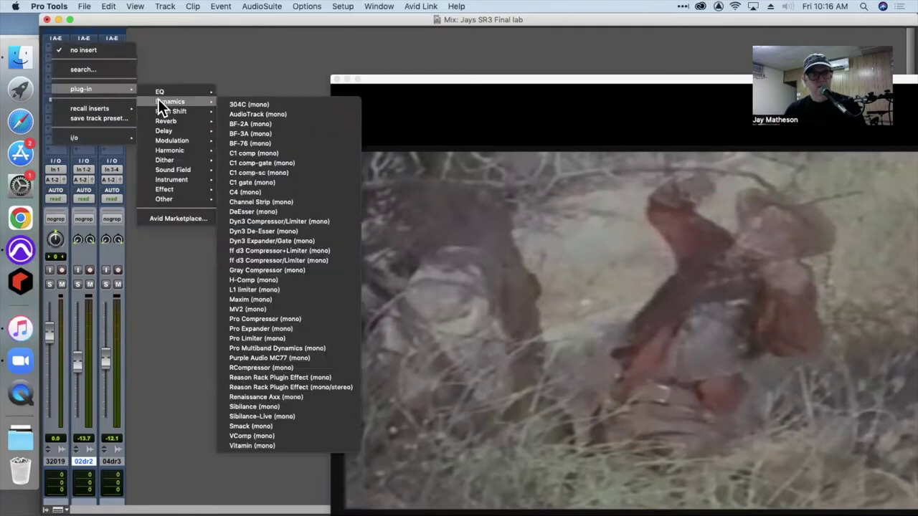
pyautogui.click(263, 143)
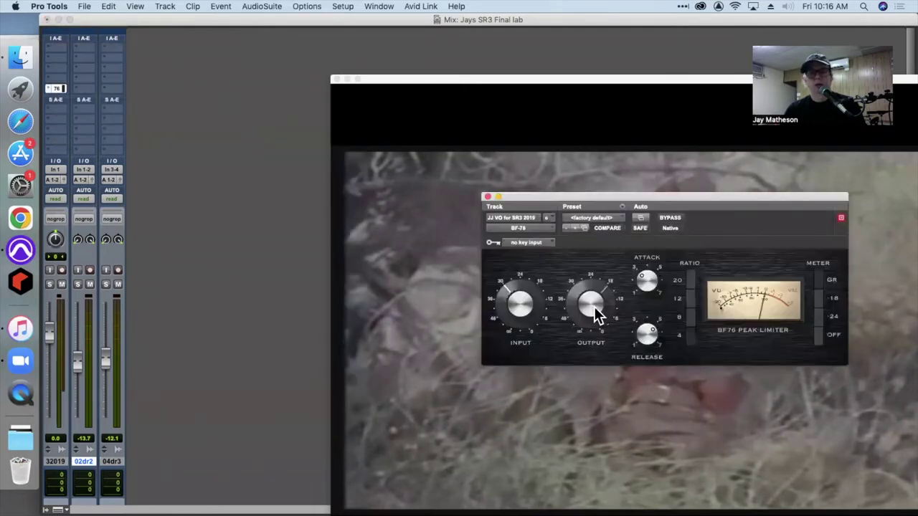
pyautogui.moveTo(597, 303); pyautogui.dragTo(585, 301)
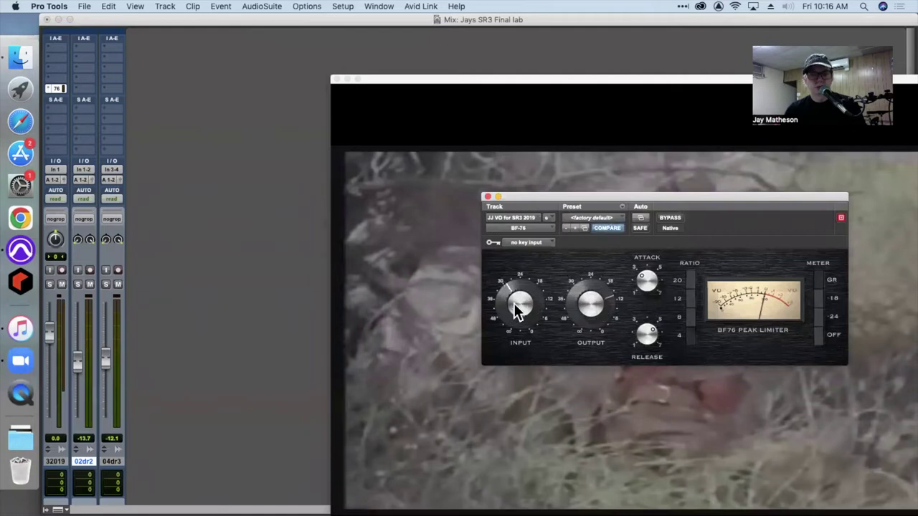
pyautogui.click(487, 197)
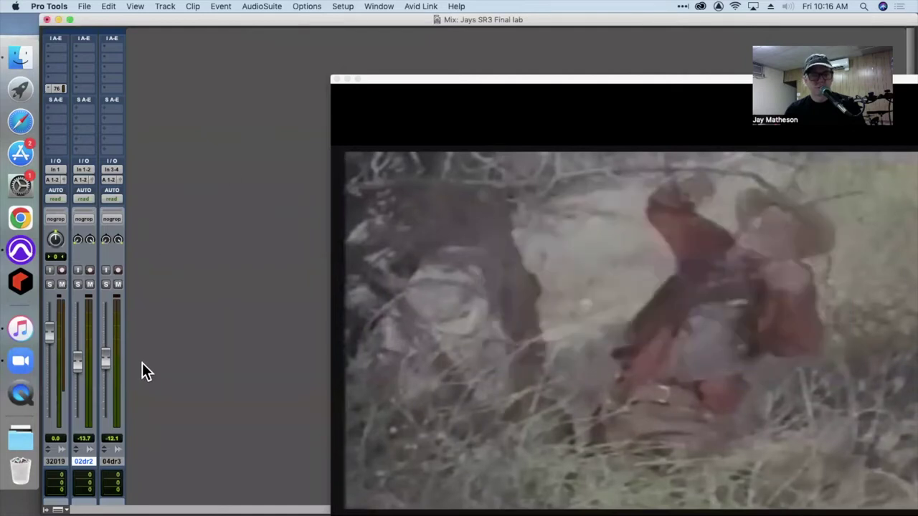
# Lower the 02 and 04 dramatic music tracks to about -15.0 dB and -16.3 dB and return to the edit window
pyautogui.moveTo(79, 365); pyautogui.dragTo(107, 371)
pyautogui.press('super+equal')
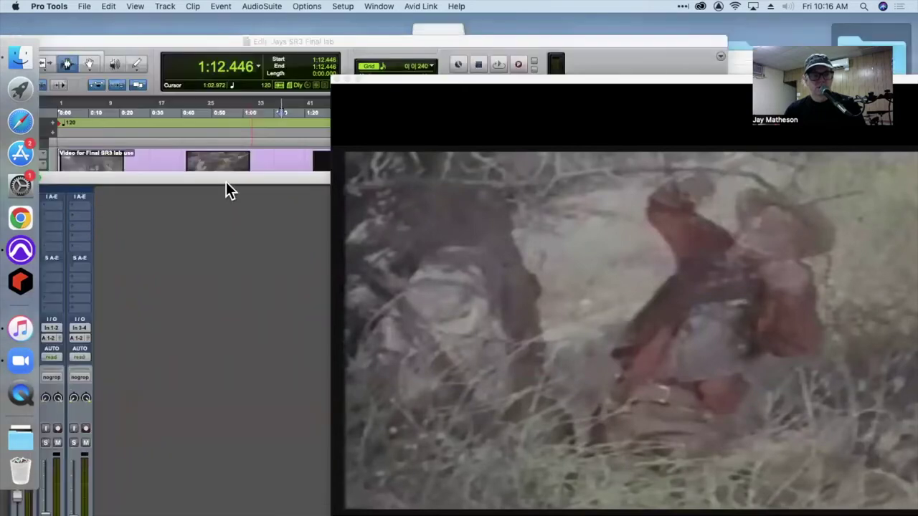
# Play the session from the start with video, voice-over and music, repositioning the edit window during playback
pyautogui.click(114, 298)
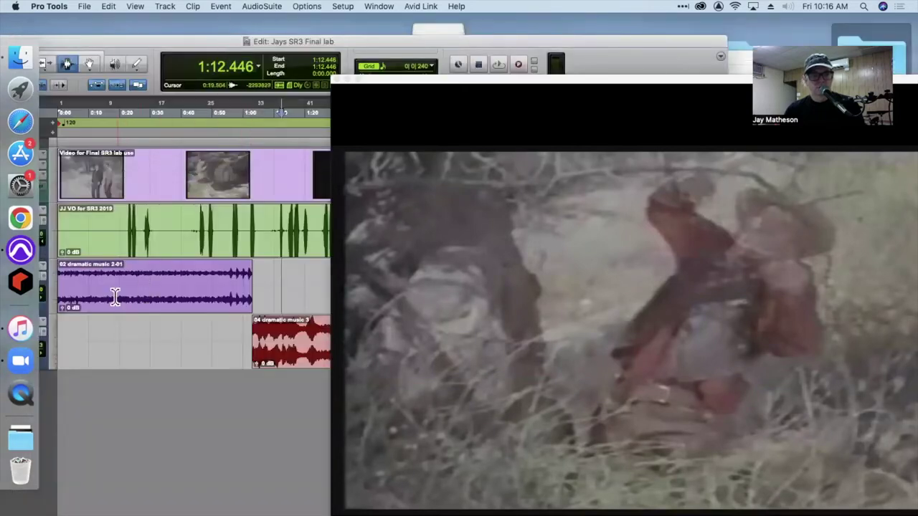
pyautogui.press('Return')
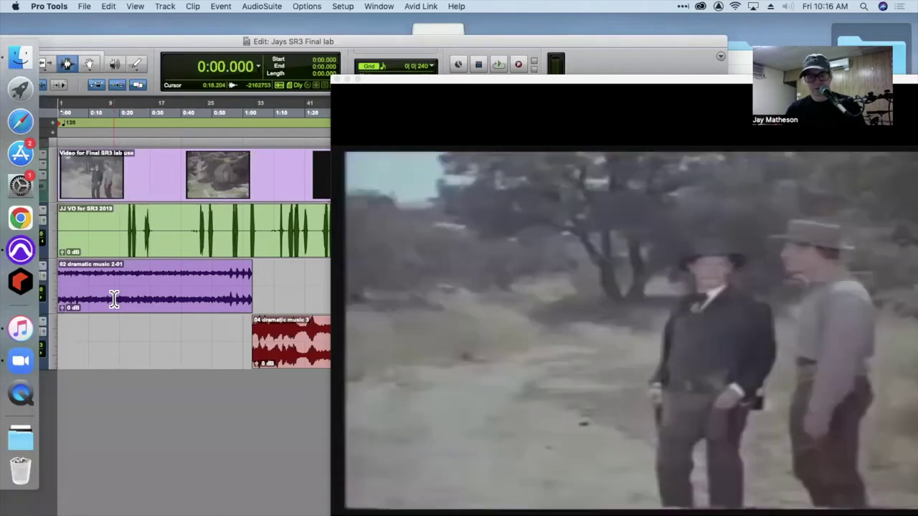
pyautogui.press('space')
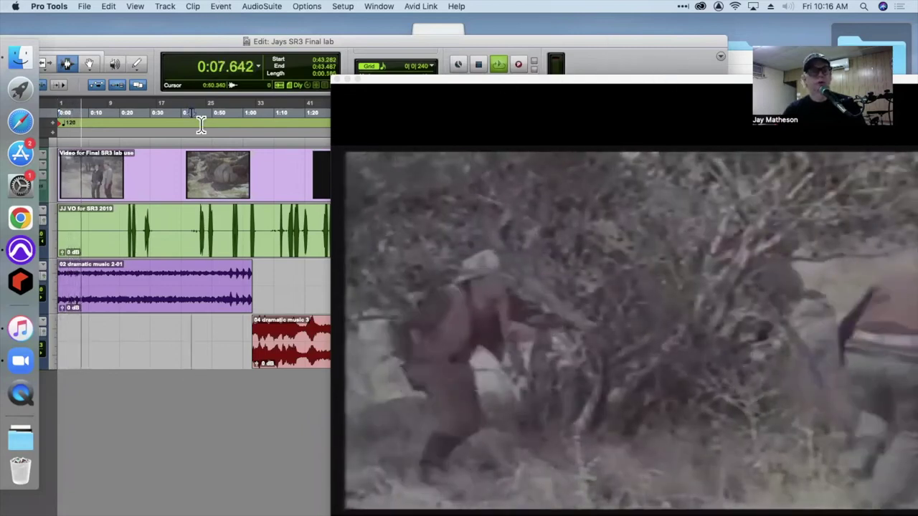
pyautogui.doubleClick(190, 43)
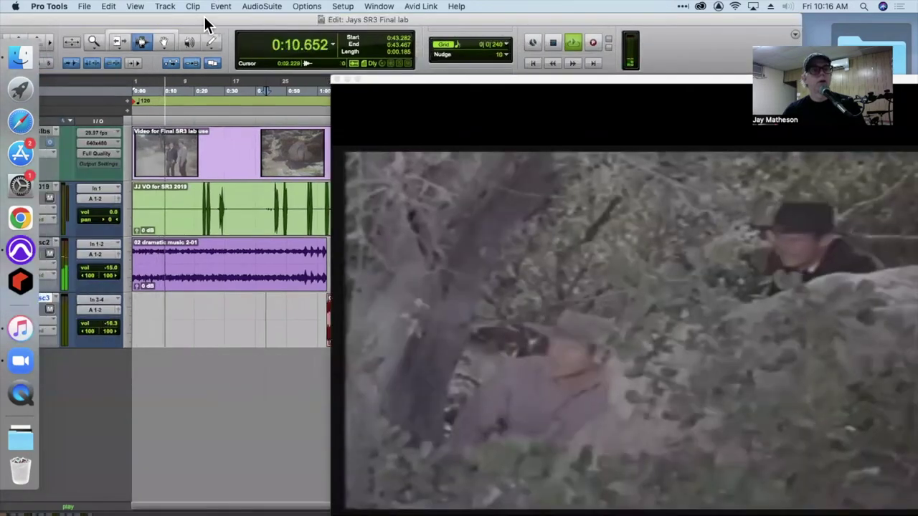
# Raise the 02 and 04 dramatic music faders to about -9.9 dB and -10.5 dB in the mix window and return to the edit window
pyautogui.doubleClick(205, 21)
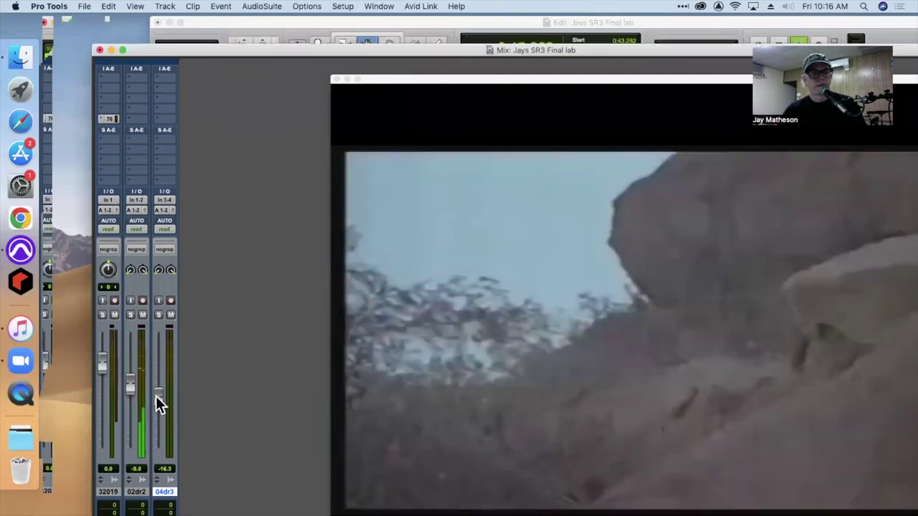
pyautogui.moveTo(155, 396); pyautogui.dragTo(159, 386)
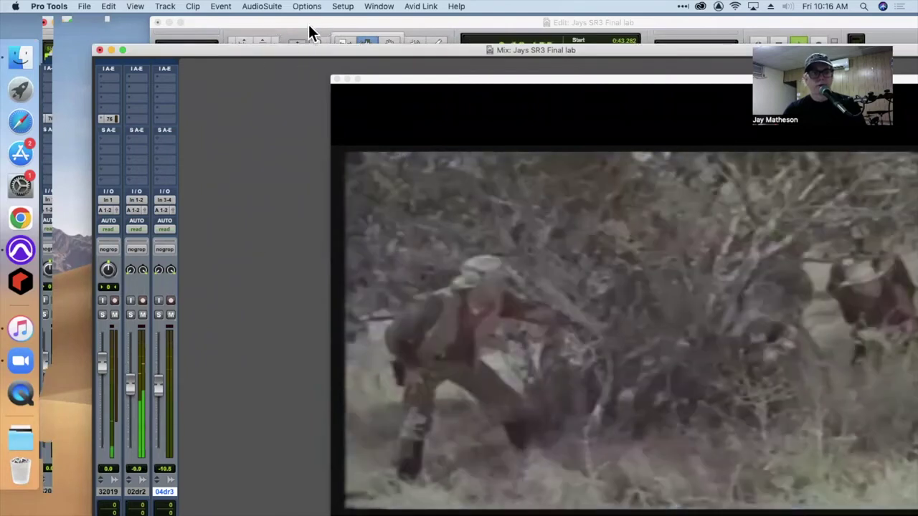
pyautogui.click(309, 26)
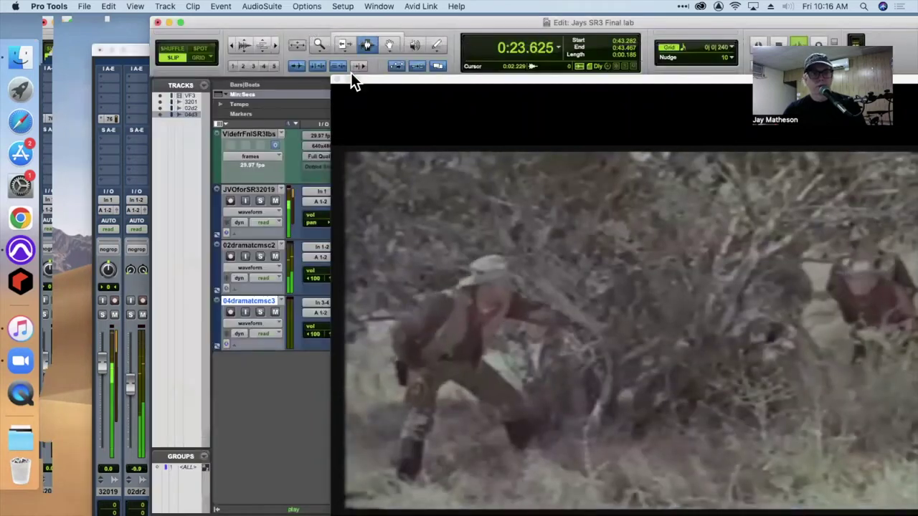
# Uncover the tracks by moving the video window, play the session from about 0:57, and return to the edit window
pyautogui.moveTo(400, 86); pyautogui.dragTo(302, 355)
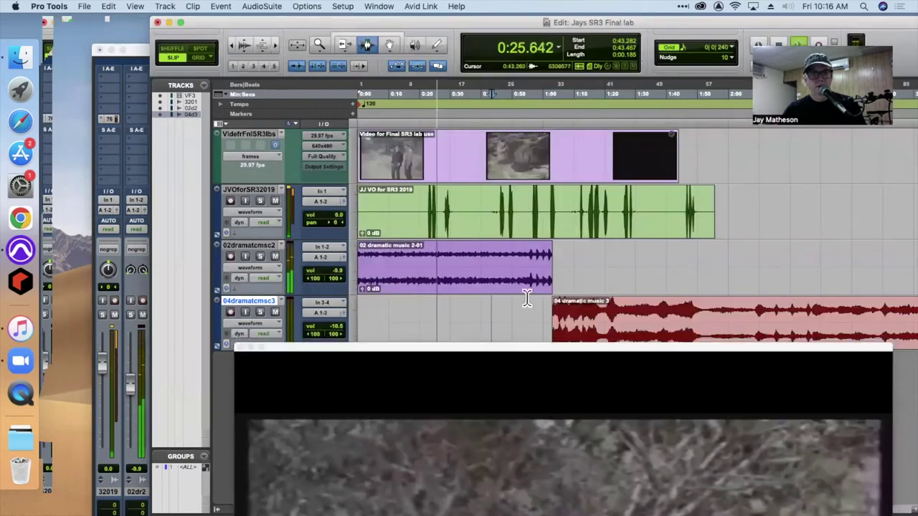
pyautogui.moveTo(517, 348); pyautogui.dragTo(433, 54)
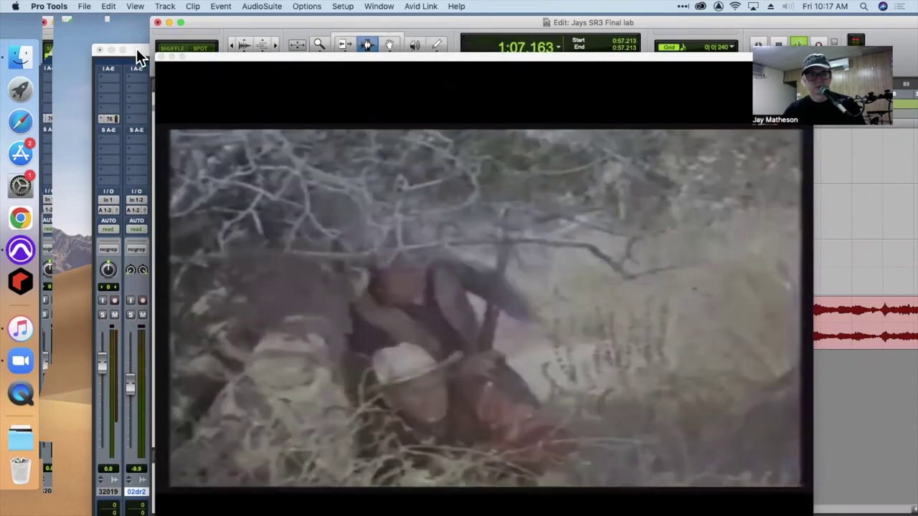
pyautogui.click(136, 49)
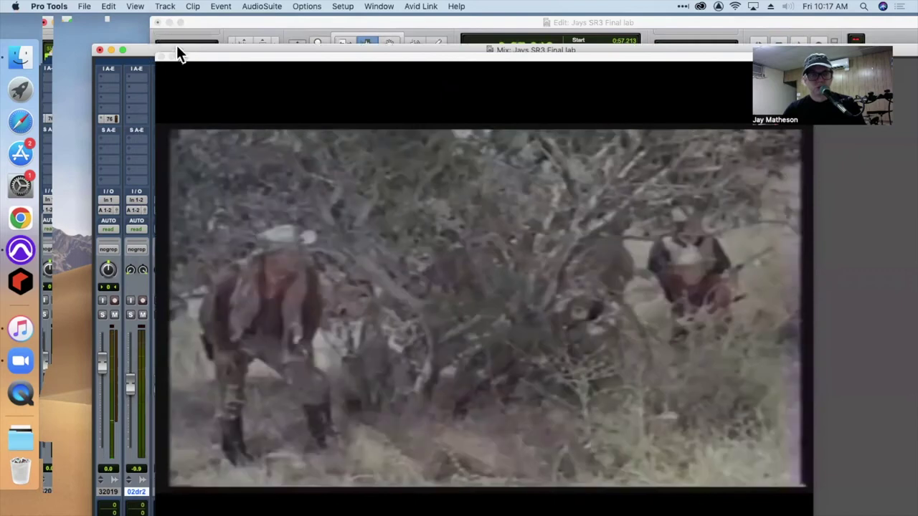
pyautogui.click(223, 21)
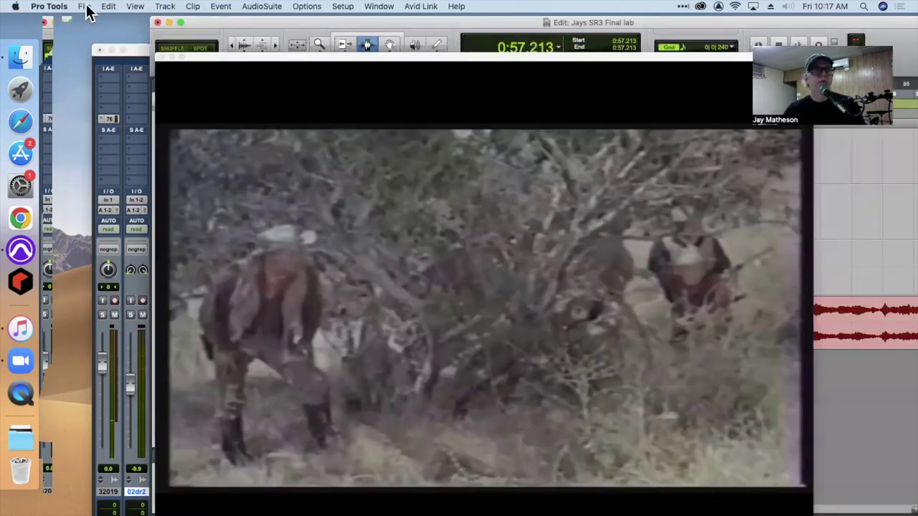
# Start an audio import and expand the Jesse James SFX folder inside files for final SR3 lab
pyautogui.click(84, 7)
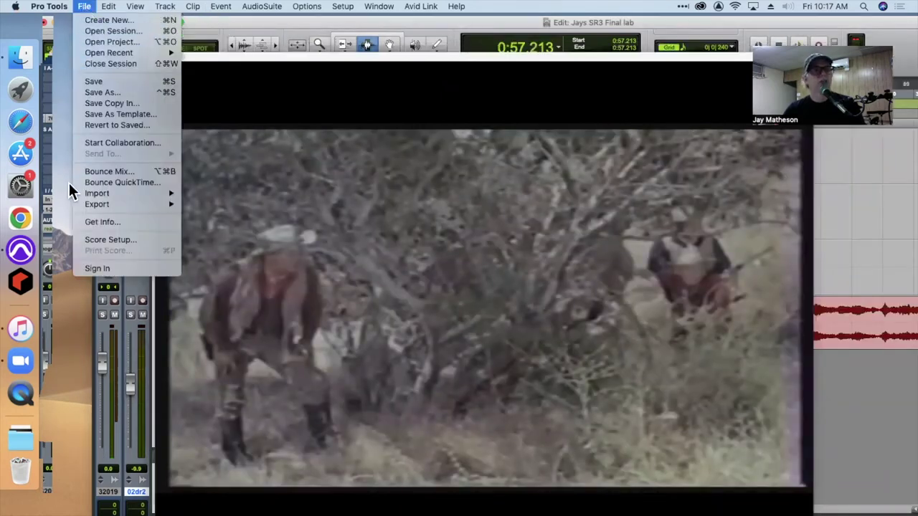
pyautogui.moveTo(109, 193)
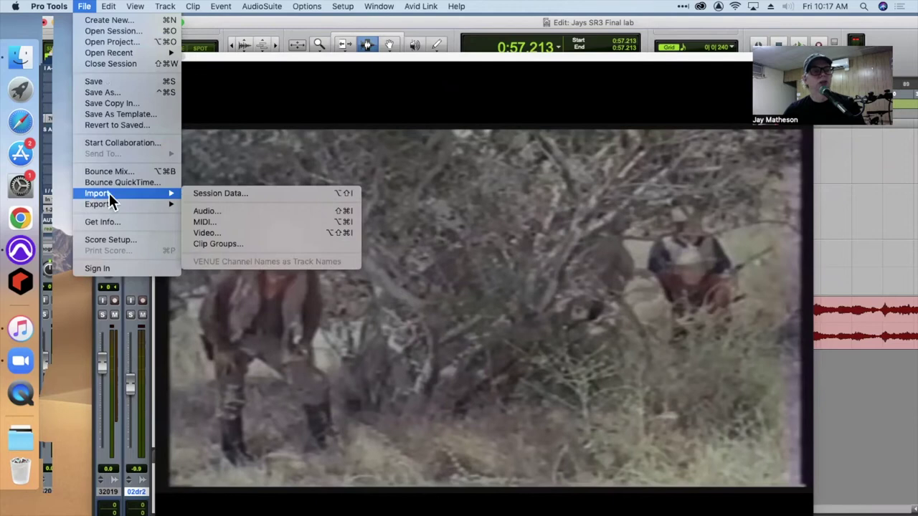
pyautogui.click(249, 210)
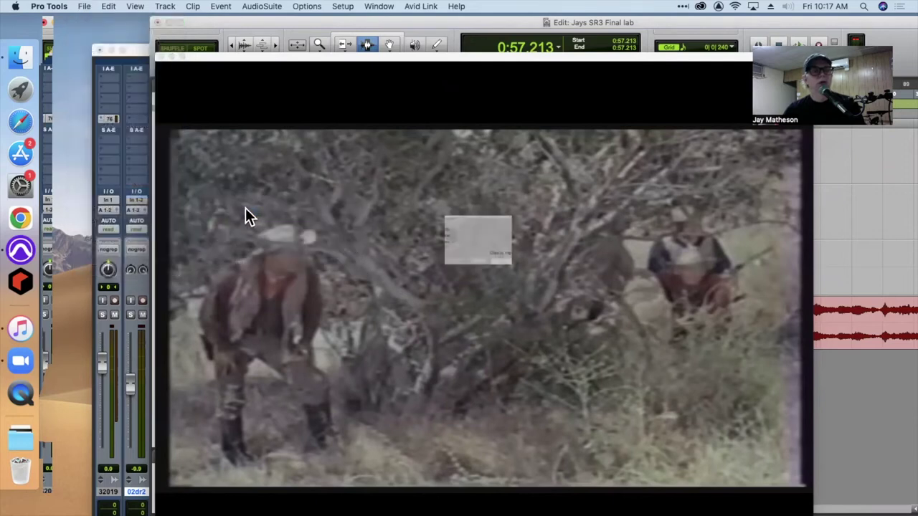
pyautogui.click(470, 68)
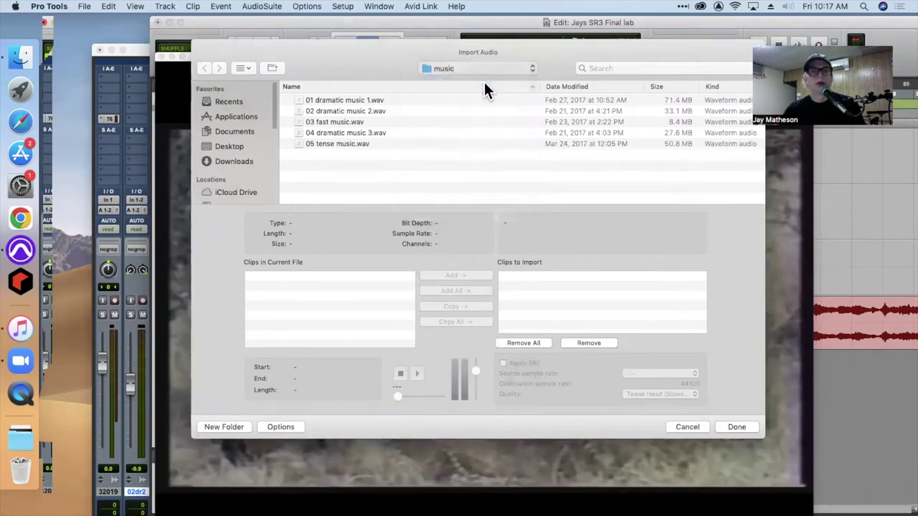
pyautogui.click(484, 82)
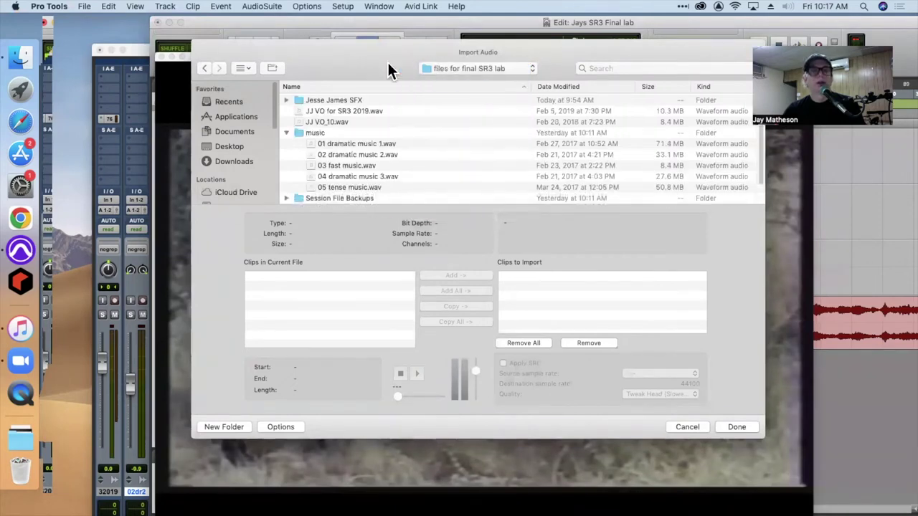
pyautogui.click(285, 132)
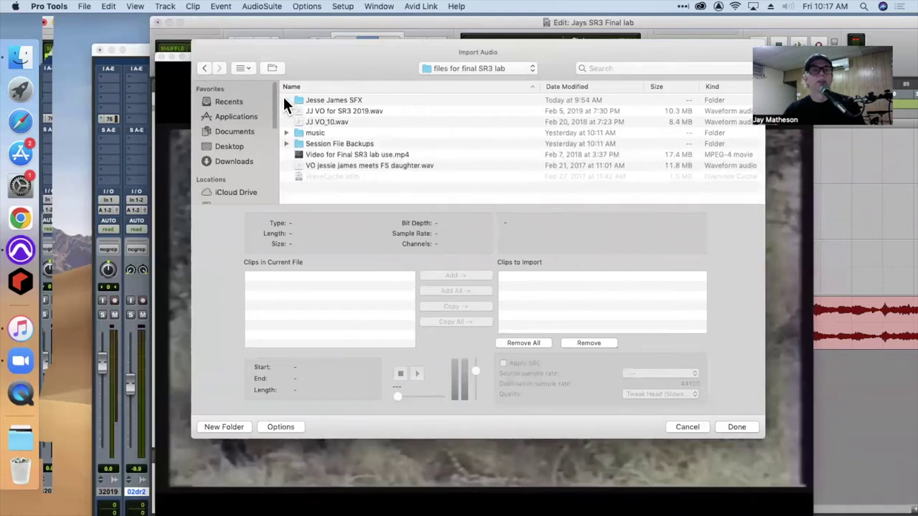
pyautogui.click(286, 99)
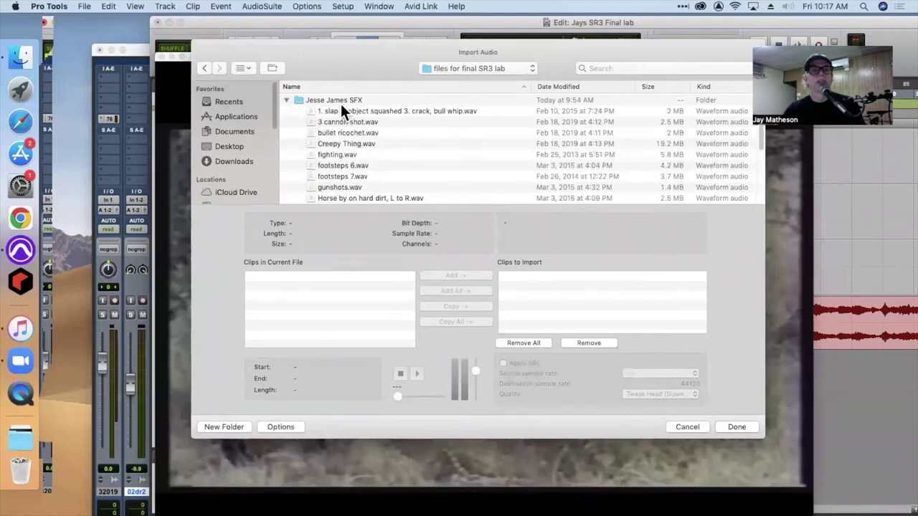
# Convert and import gunshots.wav and Stagecoach Use.mp3 into the session's Audio Files folder, placing them on new tracks at session start
pyautogui.scroll(-2, 393, 168)
pyautogui.click(355, 159)
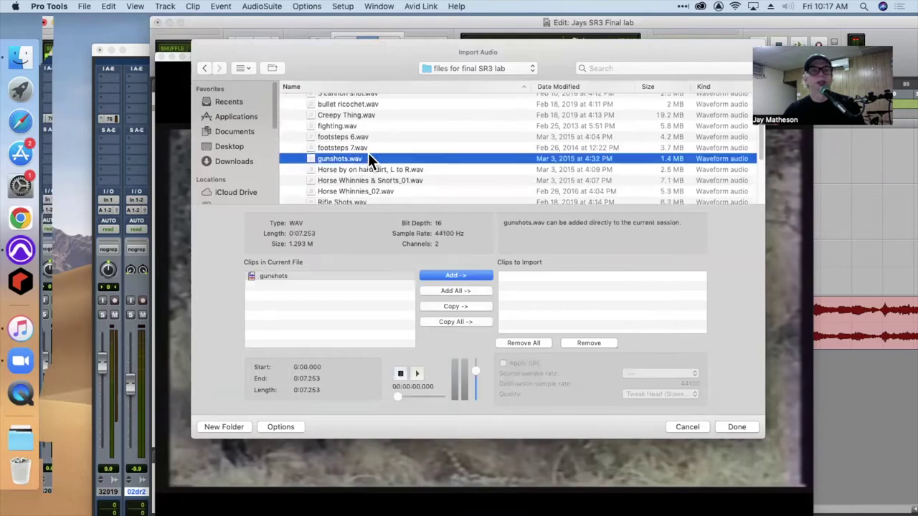
pyautogui.scroll(-3, 421, 163)
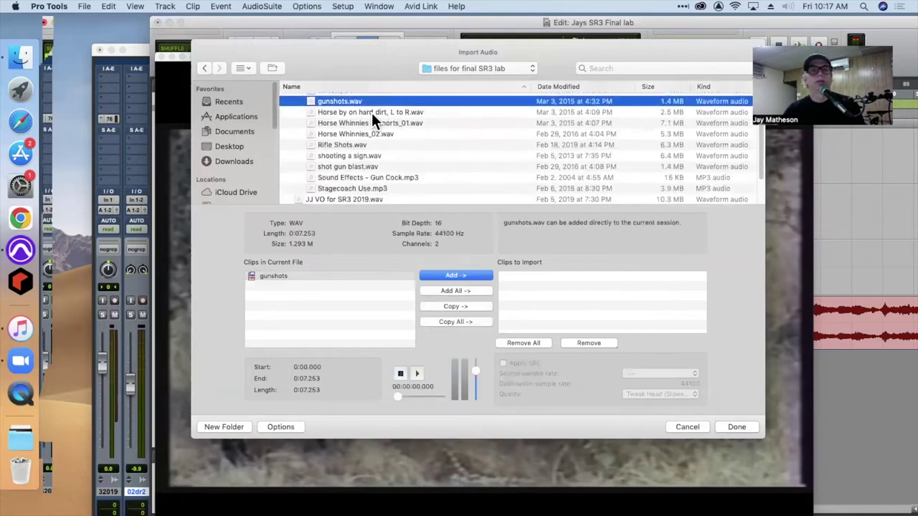
pyautogui.keyDown('super'); pyautogui.click(370, 188); pyautogui.keyUp('super')
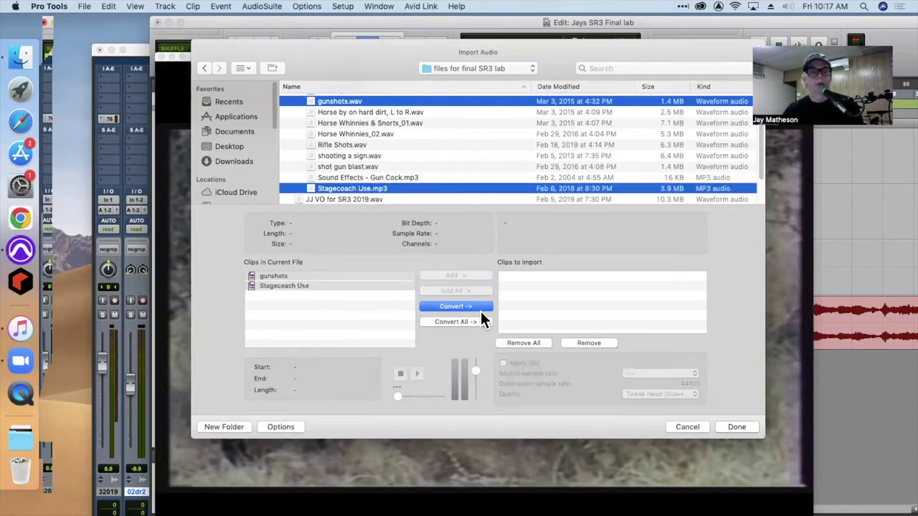
pyautogui.click(456, 322)
pyautogui.click(735, 426)
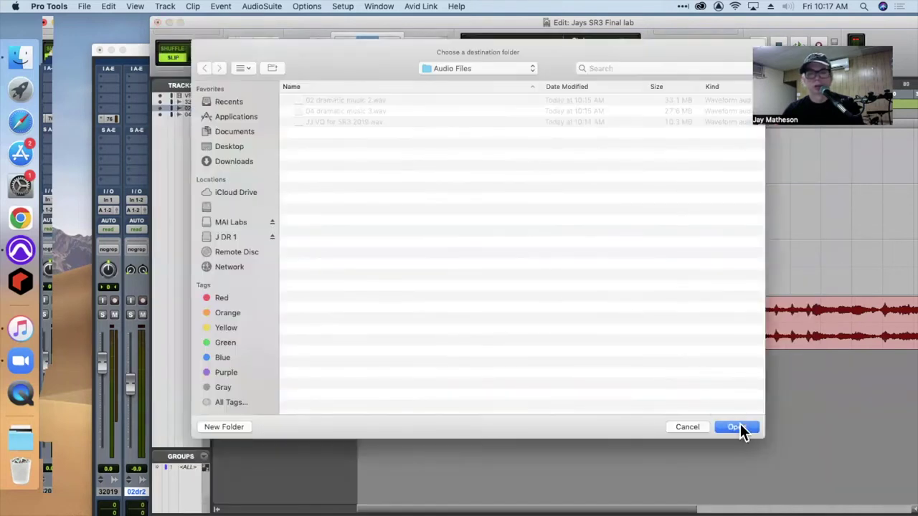
pyautogui.click(739, 427)
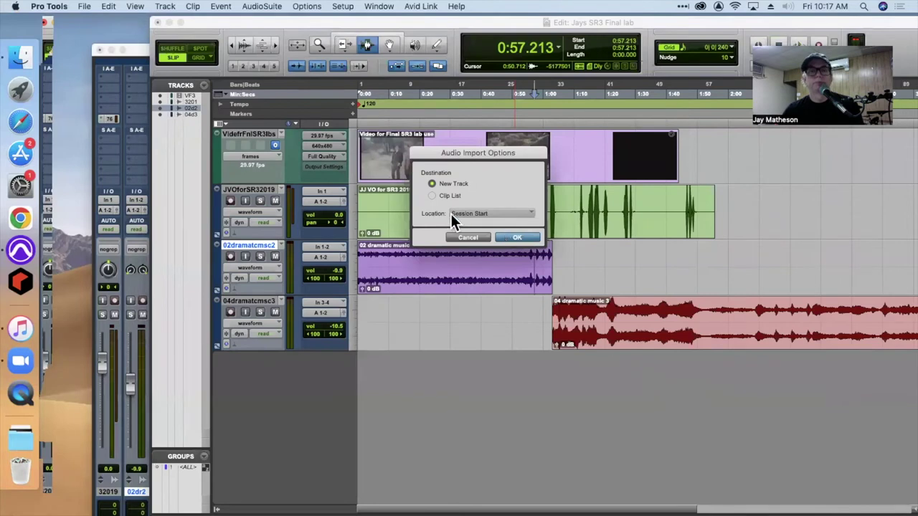
pyautogui.click(511, 237)
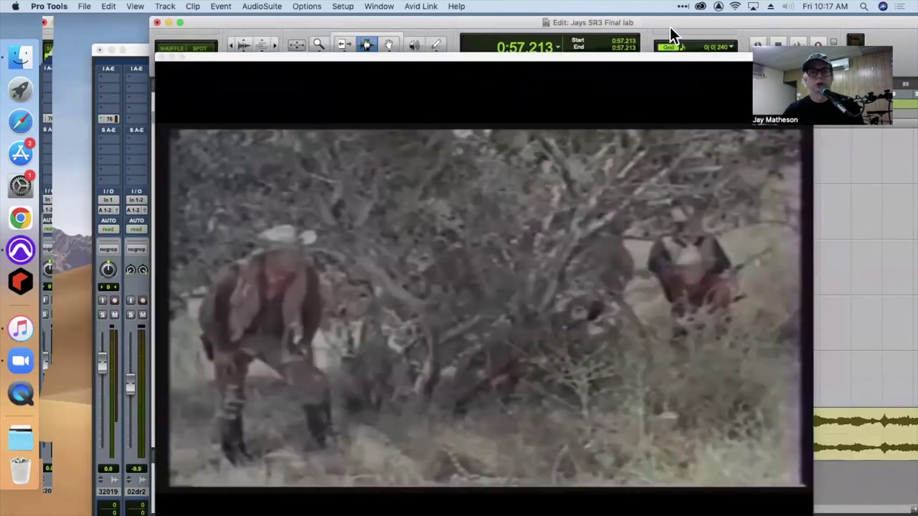
# Move the edit and video windows apart so the new Stagecoach Use and gunshots tracks are uncovered
pyautogui.moveTo(271, 57); pyautogui.dragTo(513, 72)
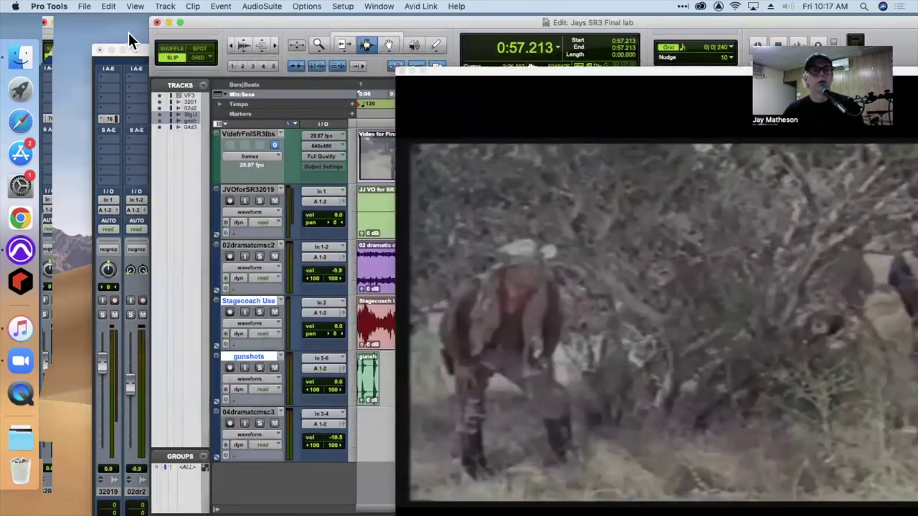
pyautogui.moveTo(201, 26); pyautogui.dragTo(104, 10)
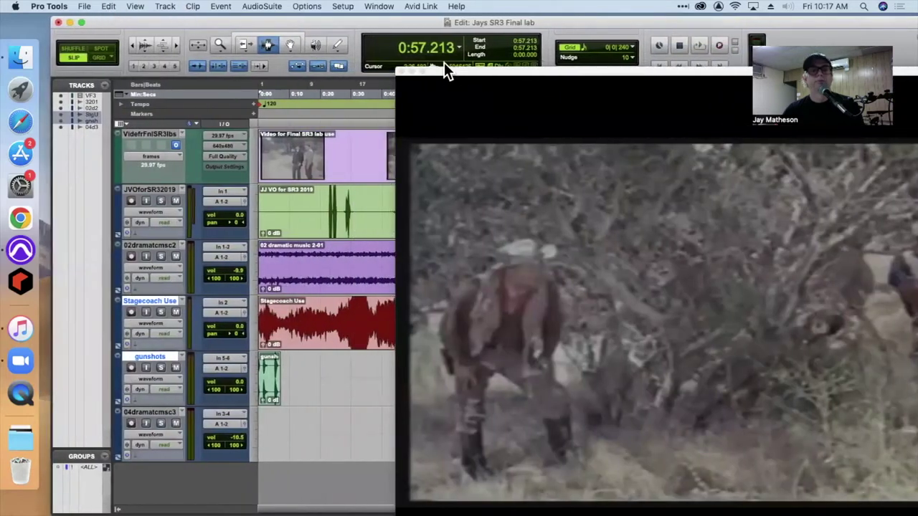
pyautogui.moveTo(450, 69); pyautogui.dragTo(611, 76)
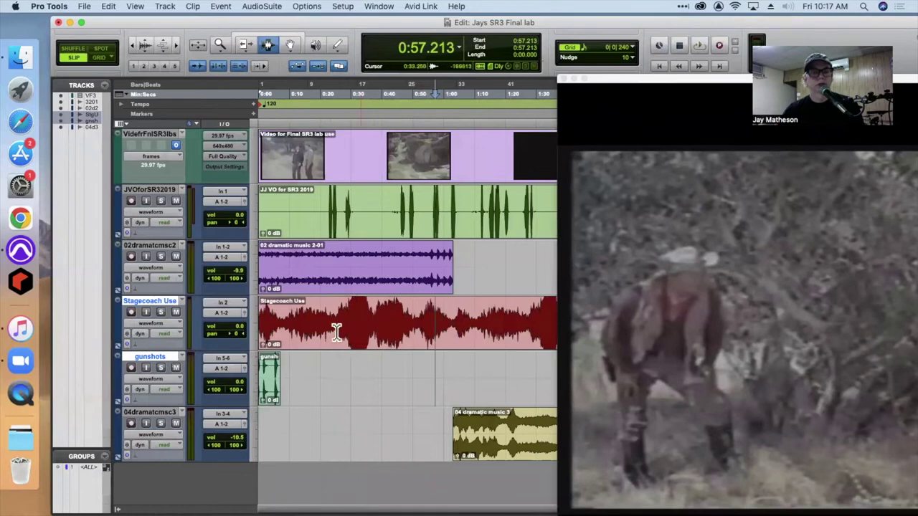
# Play from about 0:15 and lower the Stagecoach Use fader to about -8.9 dB and the voice-over fader to about -2.7 dB
pyautogui.click(304, 337)
pyautogui.press('space')
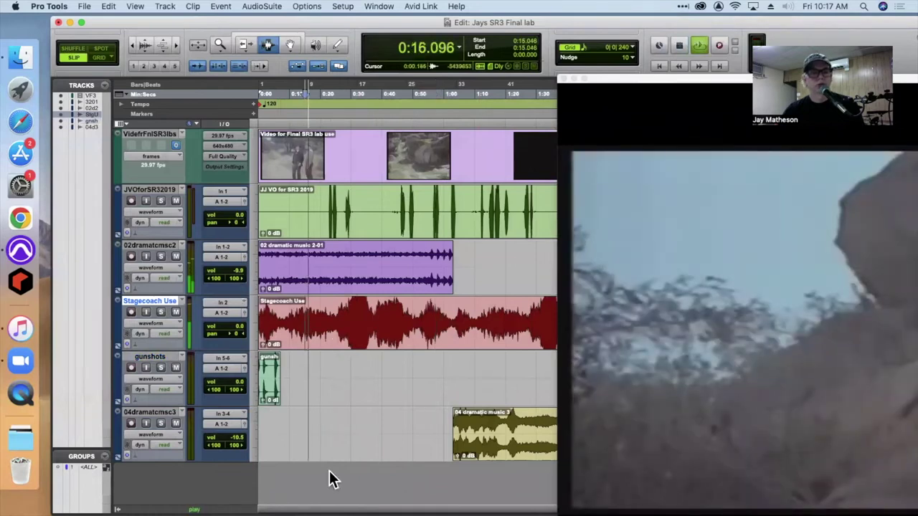
pyautogui.press('super+equal')
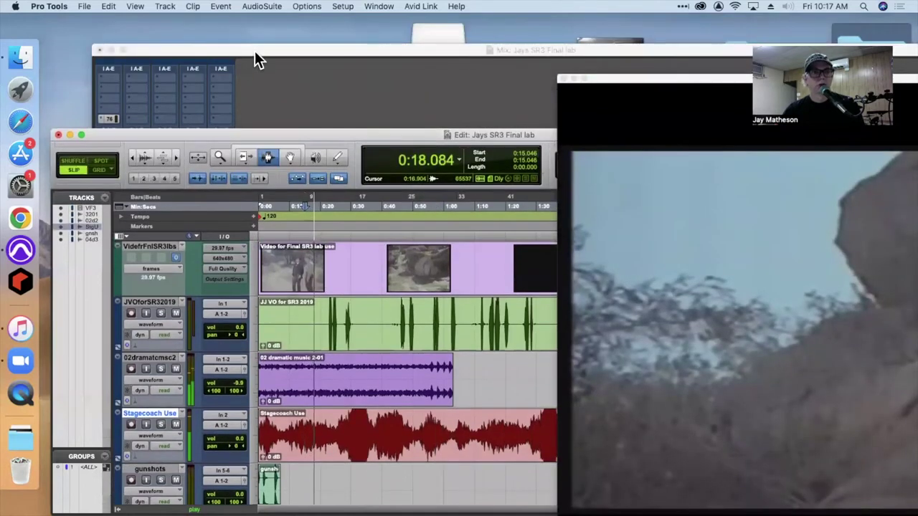
pyautogui.moveTo(158, 362); pyautogui.dragTo(158, 384)
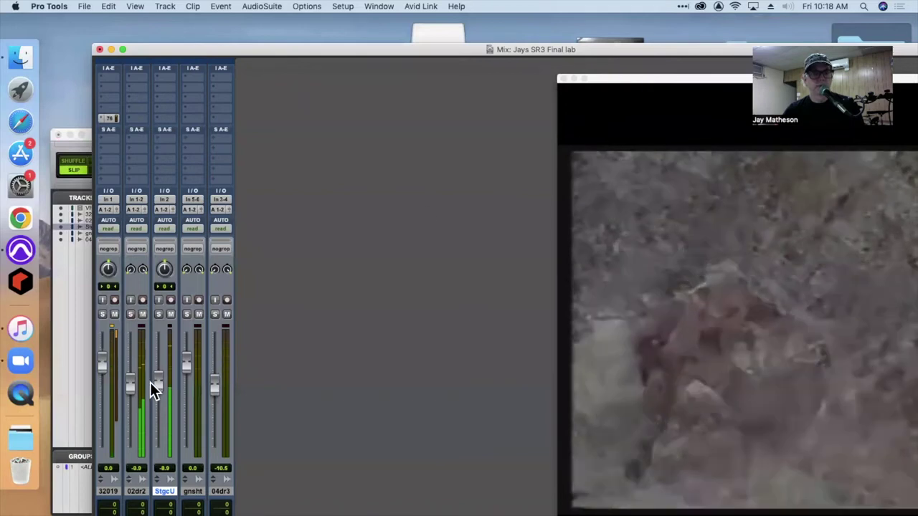
pyautogui.moveTo(99, 367); pyautogui.dragTo(100, 373)
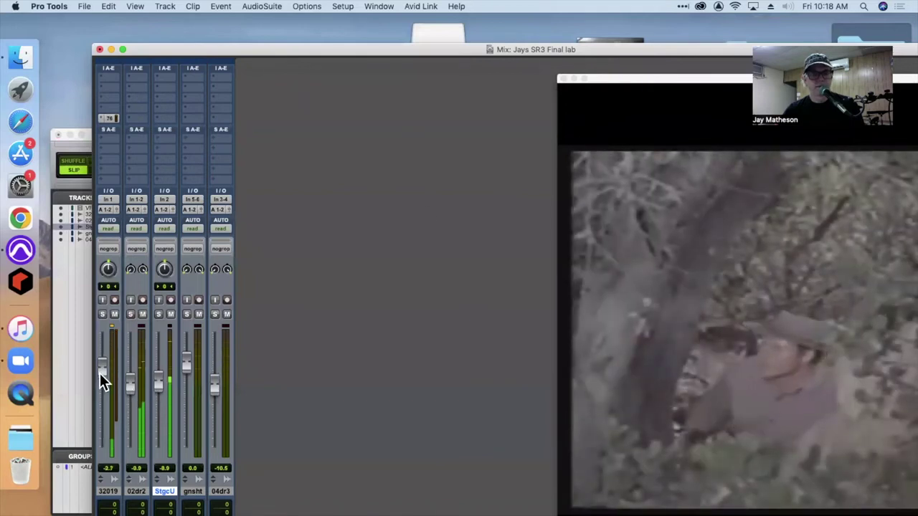
# Lower the Stagecoach Use fader to about -10.7 dB and arrange the edit window over the mixer with the video window beside the tracks
pyautogui.moveTo(723, 76); pyautogui.dragTo(379, 49)
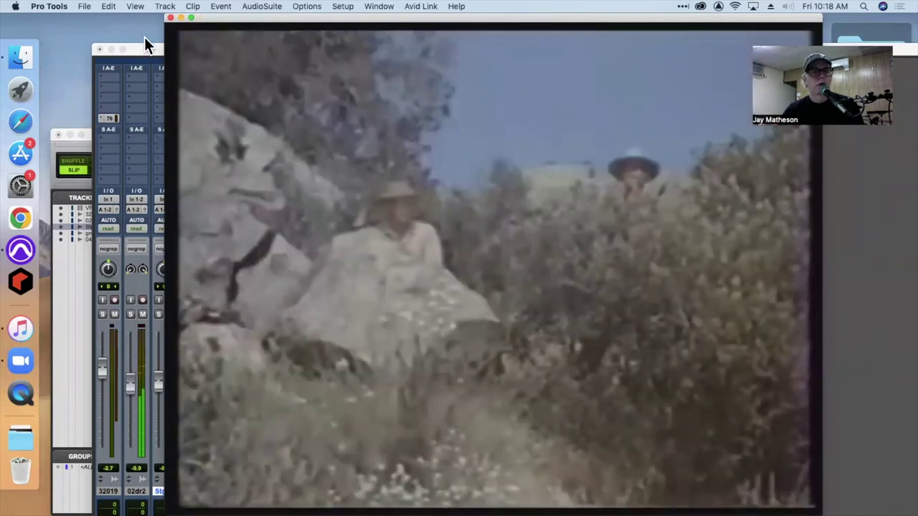
pyautogui.click(146, 52)
pyautogui.moveTo(145, 52); pyautogui.dragTo(100, 25)
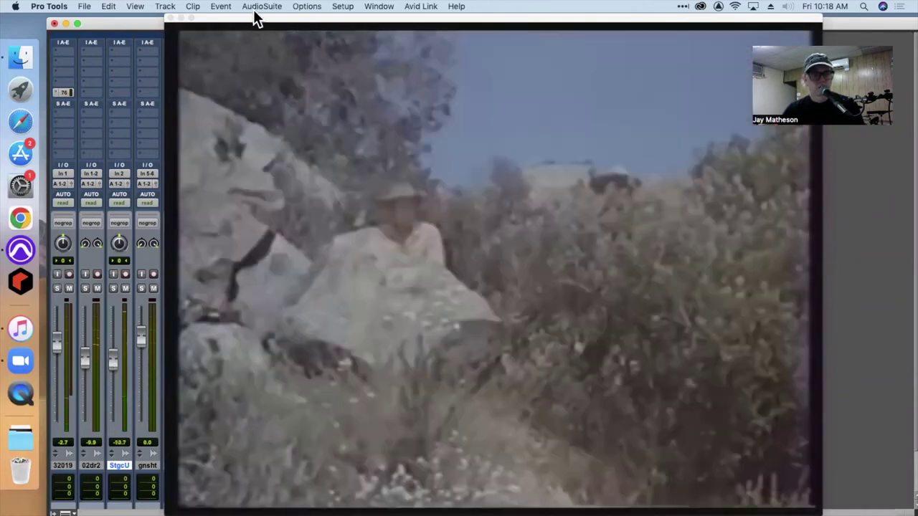
pyautogui.moveTo(253, 21); pyautogui.dragTo(270, 38)
pyautogui.click(154, 23)
pyautogui.moveTo(155, 22); pyautogui.dragTo(224, 28)
pyautogui.moveTo(90, 132); pyautogui.dragTo(98, 39)
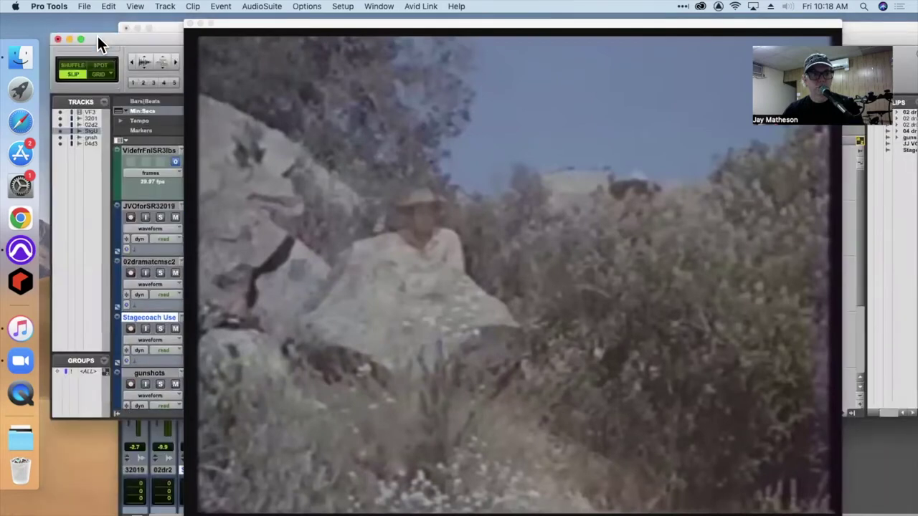
pyautogui.moveTo(222, 34); pyautogui.dragTo(550, 43)
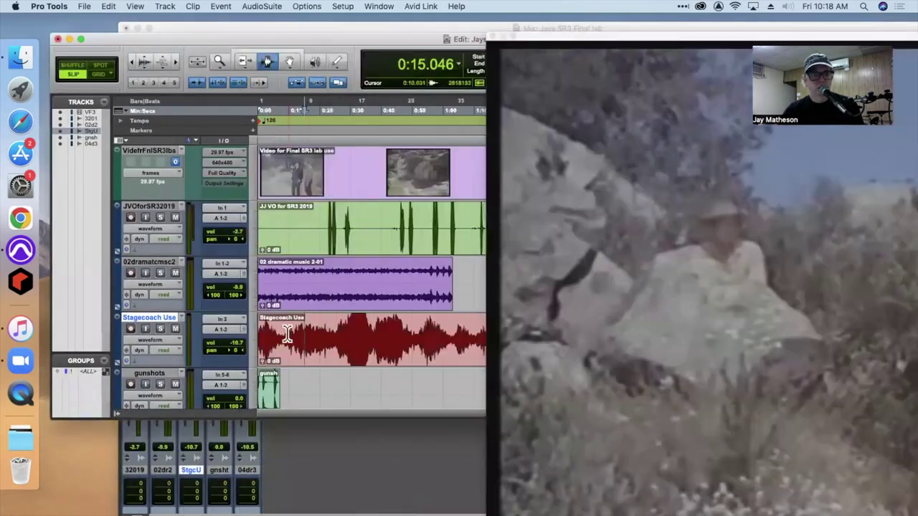
# Audition the gunshots clip, zoom in on it horizontally, solo the gunshots track and return to the session start
pyautogui.click(266, 397)
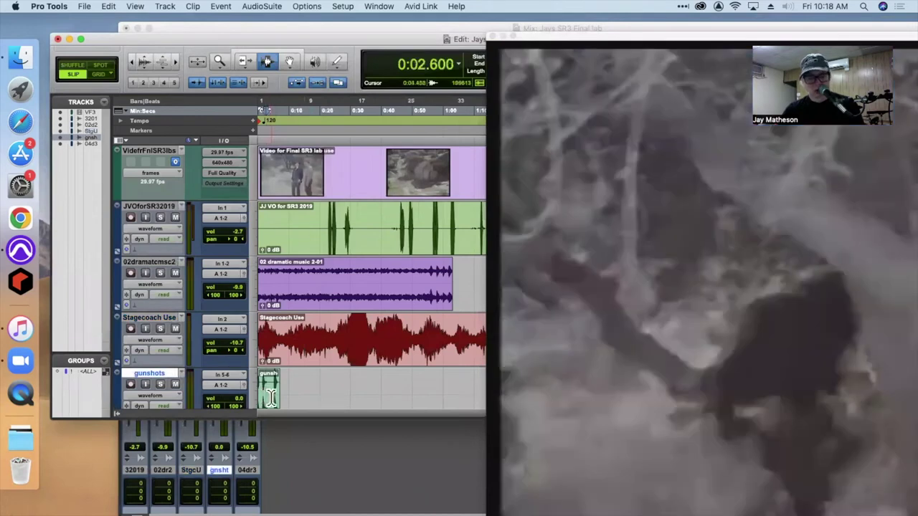
pyautogui.press('space')
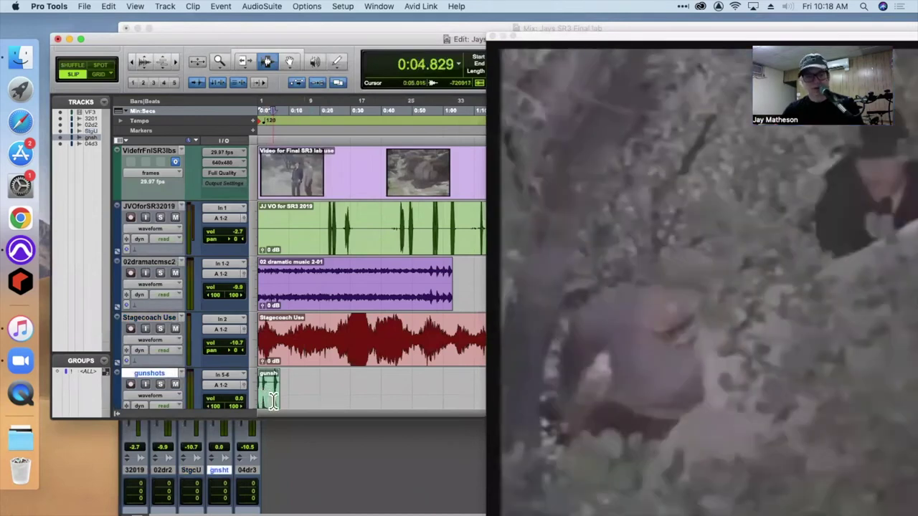
pyautogui.press('super+]')
pyautogui.press('super+]')
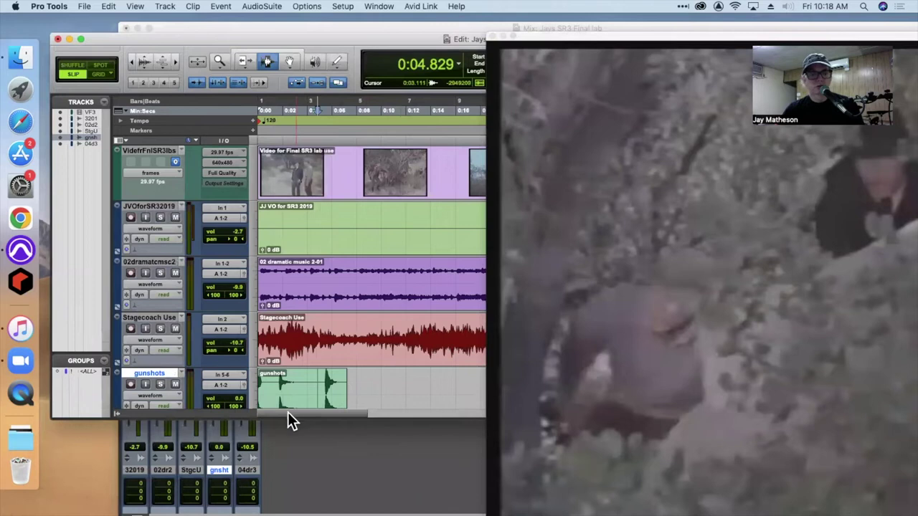
pyautogui.click(159, 385)
pyautogui.press('Return')
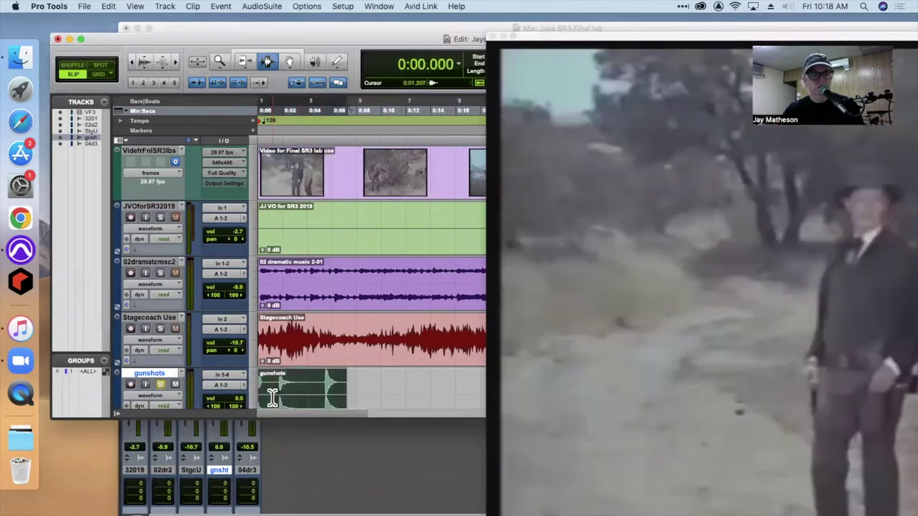
# Play the gunshots clip against the video from the start and from about 0:04, and return to the session start
pyautogui.press('space')
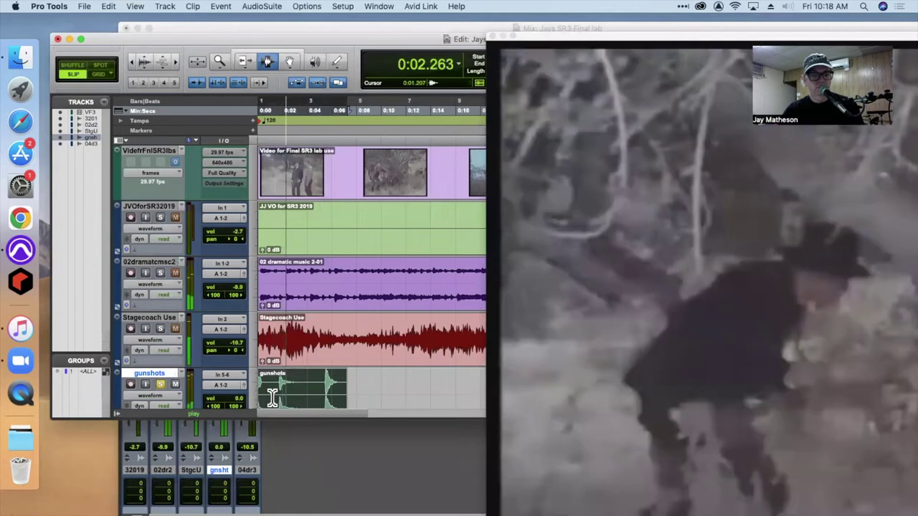
pyautogui.press('space')
pyautogui.click(313, 398)
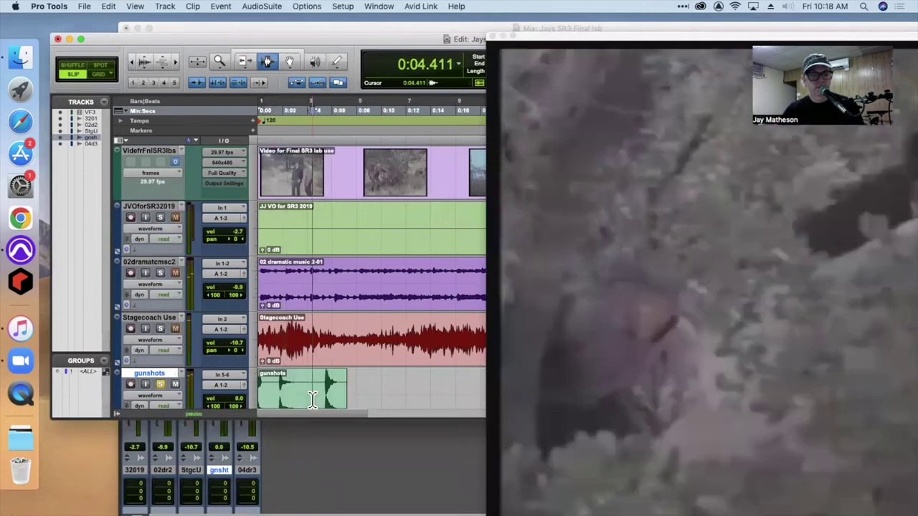
pyautogui.press('space')
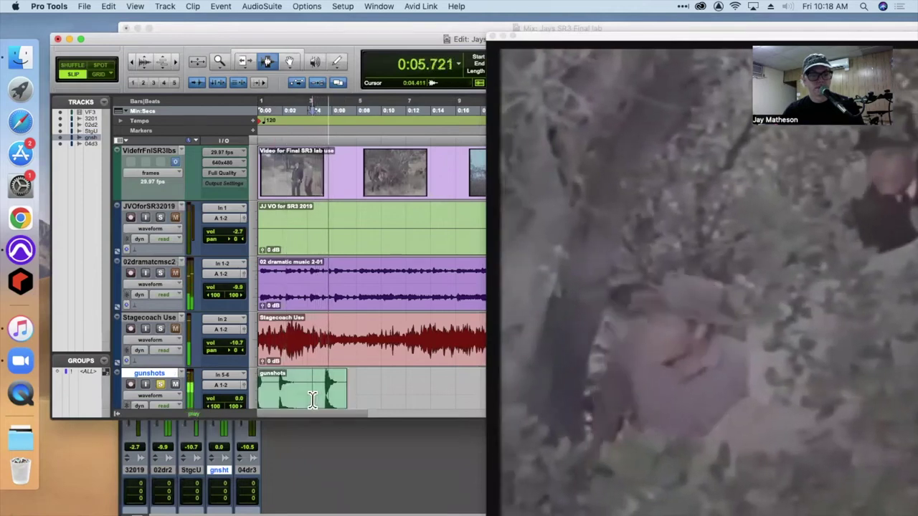
pyautogui.press('space')
pyautogui.press('Return')
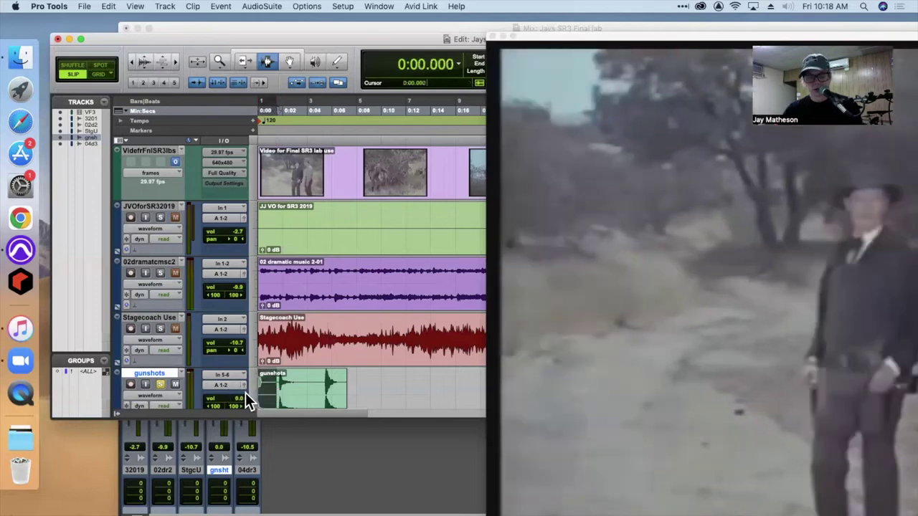
# Delete the opening stretch of the gunshots clip up to the second shot and the gap before the last shot
pyautogui.moveTo(259, 395); pyautogui.dragTo(279, 393)
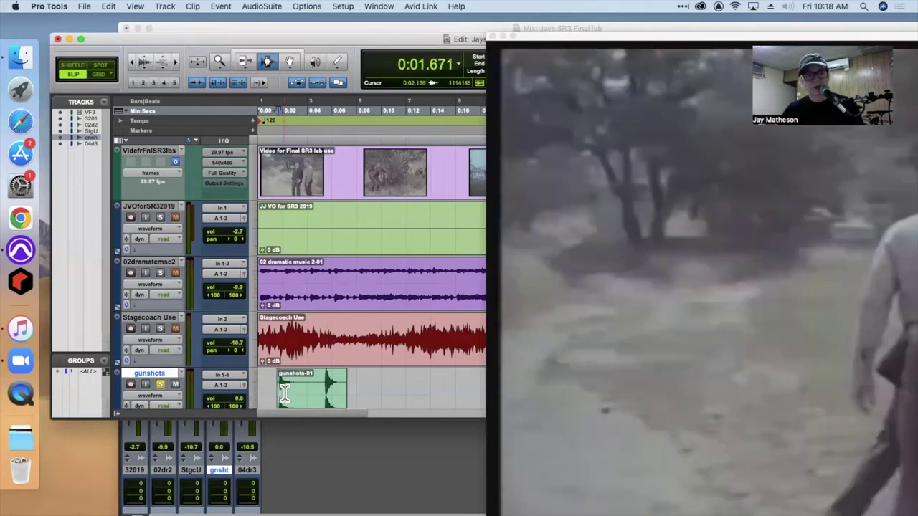
pyautogui.press('space')
pyautogui.press('t')
pyautogui.moveTo(285, 393); pyautogui.dragTo(302, 396)
pyautogui.moveTo(376, 387); pyautogui.dragTo(392, 395)
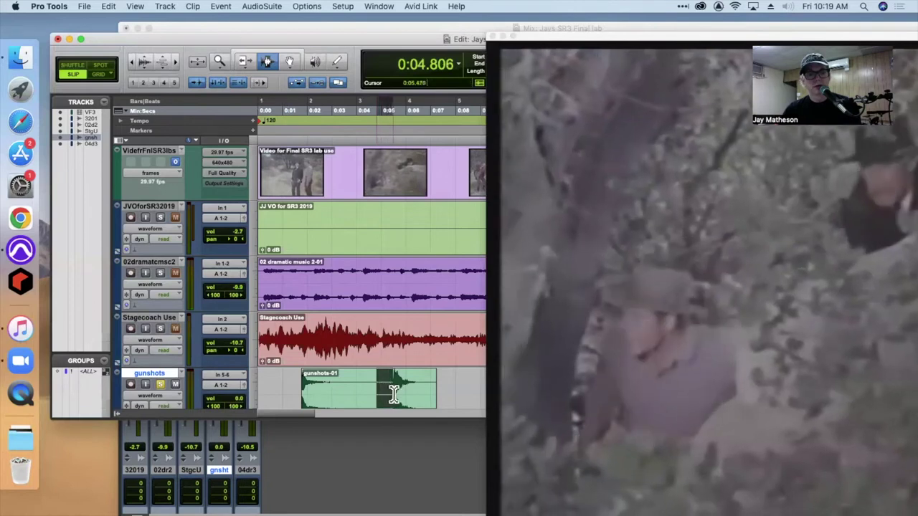
pyautogui.press('Delete')
# Cut both remaining gunshot pieces from the gunshots track and locate the video scene around 0:47
pyautogui.moveTo(452, 393); pyautogui.dragTo(297, 396)
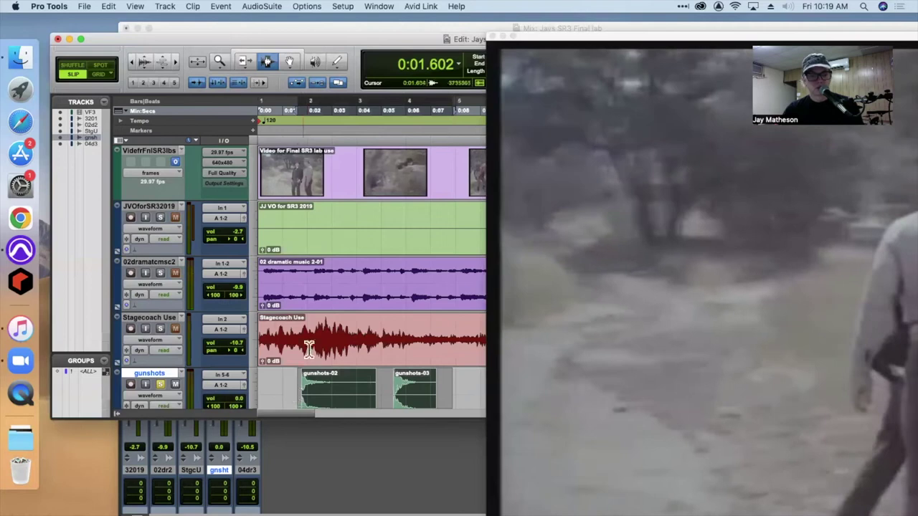
pyautogui.press('Delete')
pyautogui.press('super+bracketleft')
pyautogui.press('super+bracketleft')
pyautogui.press('super+bracketleft')
pyautogui.press('super+bracketleft')
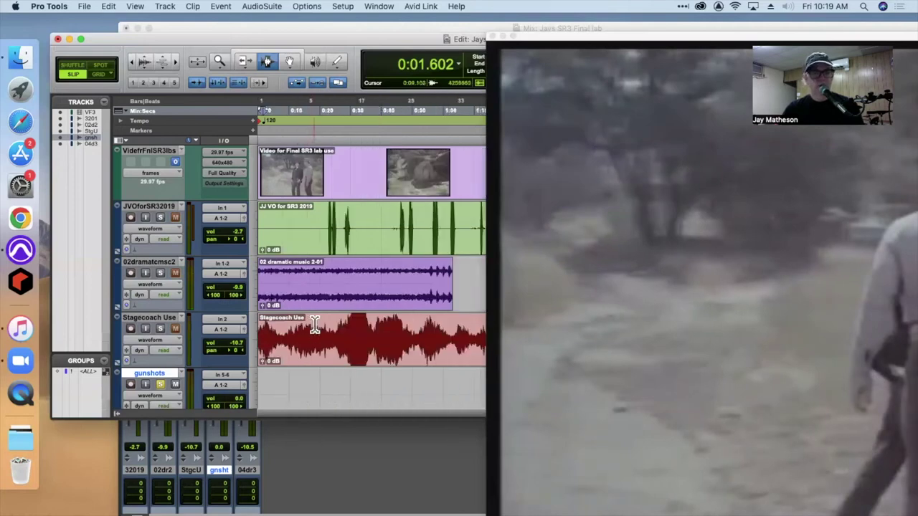
pyautogui.click(332, 385)
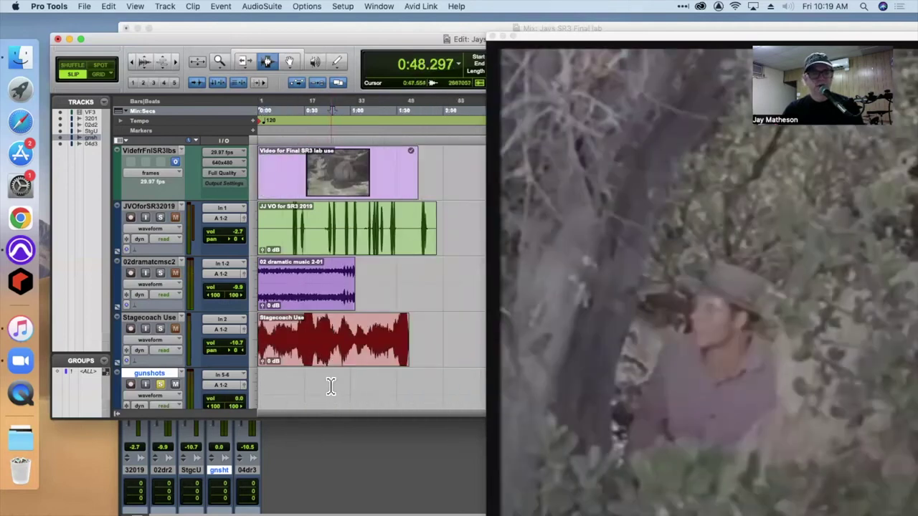
pyautogui.click(330, 386)
pyautogui.press('super+bracketright')
pyautogui.press('super+bracketright')
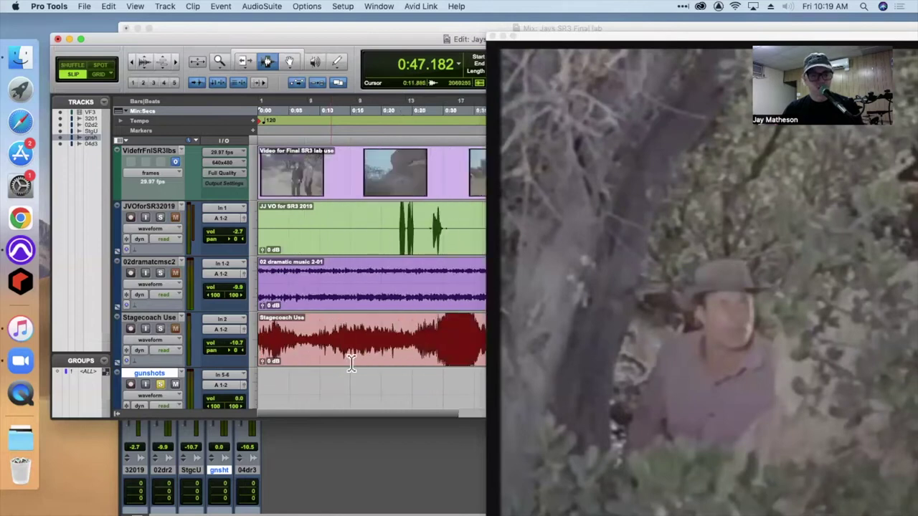
# Shrink the video window and rearrange it with the edit window so that the tracks and video are visible together
pyautogui.moveTo(574, 41); pyautogui.dragTo(344, 20)
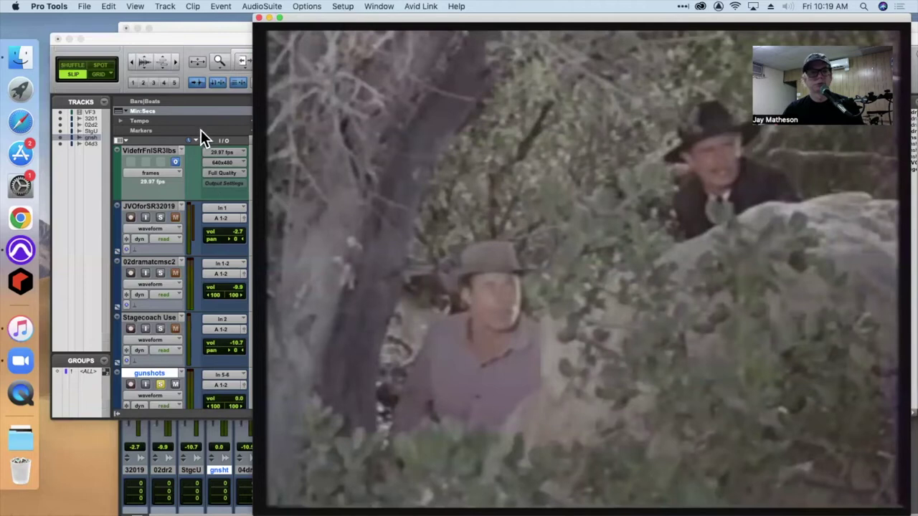
pyautogui.moveTo(219, 44)
pyautogui.mouseDown()
pyautogui.moveTo(160, 38)
pyautogui.moveTo(230, 45)
pyautogui.mouseUp()
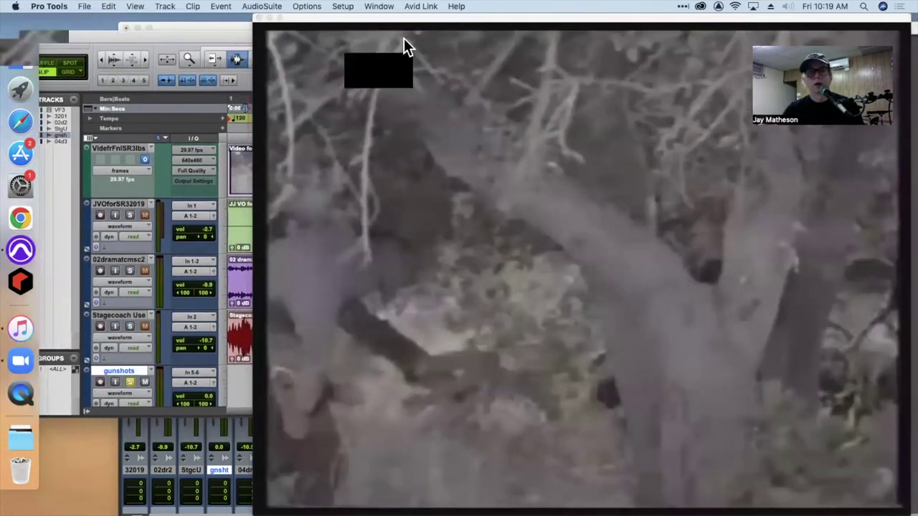
pyautogui.moveTo(478, 23); pyautogui.dragTo(312, 11)
pyautogui.moveTo(743, 511); pyautogui.dragTo(637, 341)
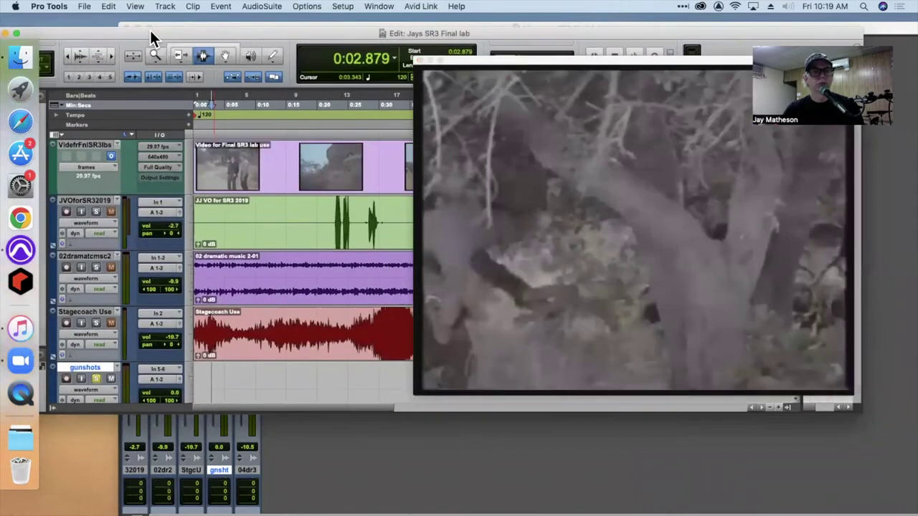
pyautogui.moveTo(151, 37); pyautogui.dragTo(74, 28)
pyautogui.scroll(-3, 384, 349)
pyautogui.moveTo(175, 26); pyautogui.dragTo(90, 29)
pyautogui.moveTo(71, 34); pyautogui.dragTo(60, 34)
# Paste the cut gunshot pieces onto the gunshots track at 0:44.582
pyautogui.click(302, 276)
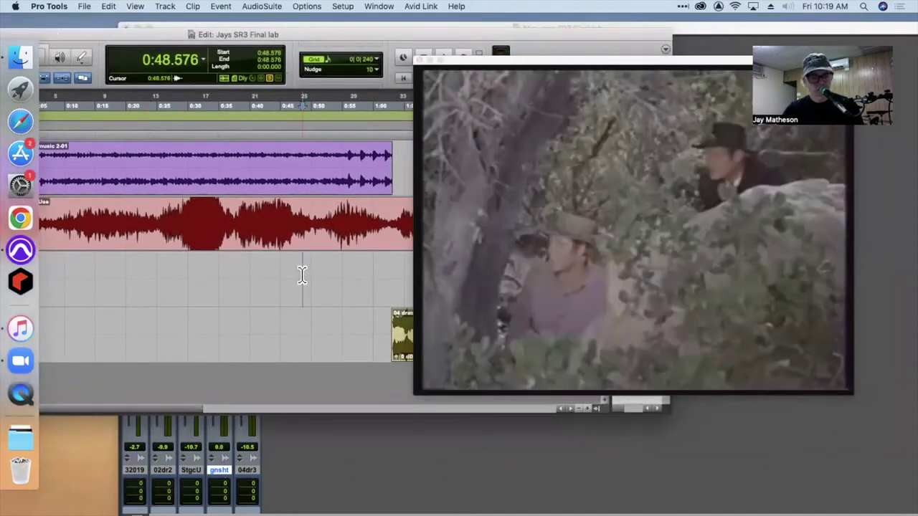
pyautogui.press('r')
pyautogui.press('r')
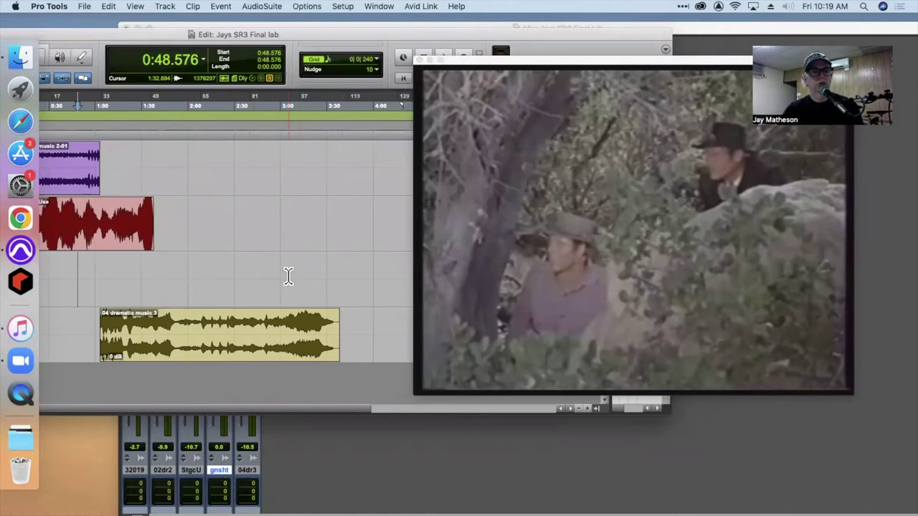
pyautogui.moveTo(165, 36); pyautogui.dragTo(220, 36)
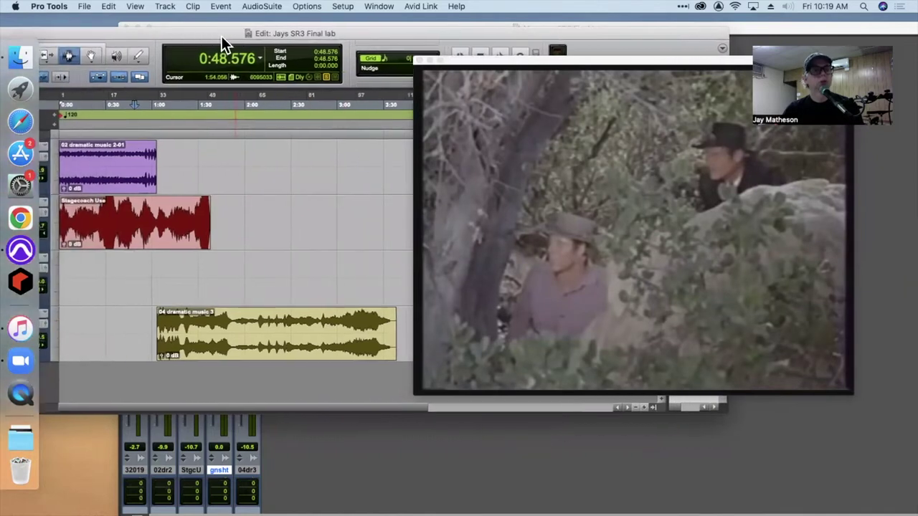
pyautogui.click(131, 281)
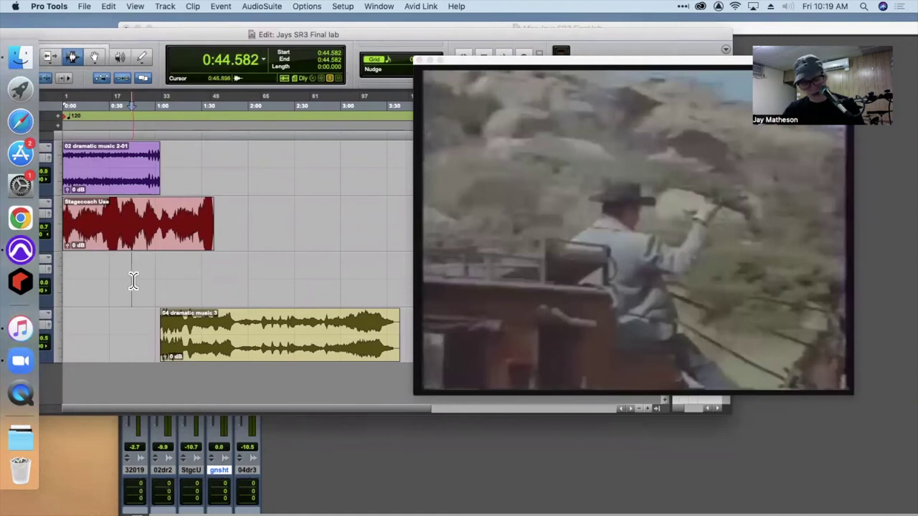
pyautogui.moveTo(133, 281); pyautogui.dragTo(142, 282)
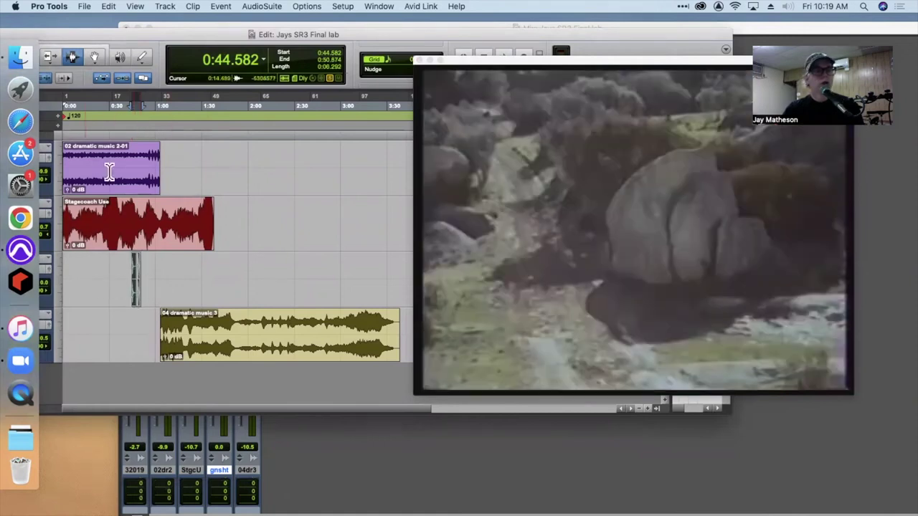
# Duplicate the gunshots track together with its clips
pyautogui.moveTo(176, 41); pyautogui.dragTo(257, 20)
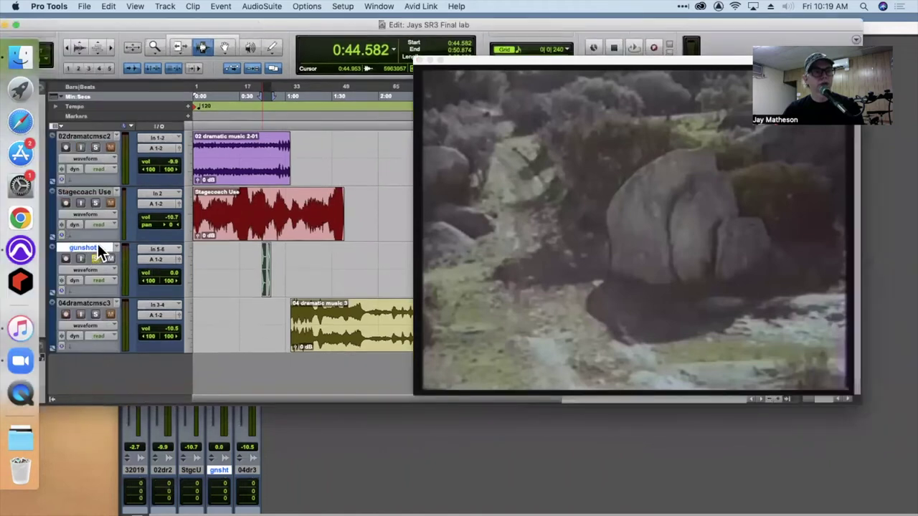
pyautogui.rightClick(99, 246)
pyautogui.click(129, 415)
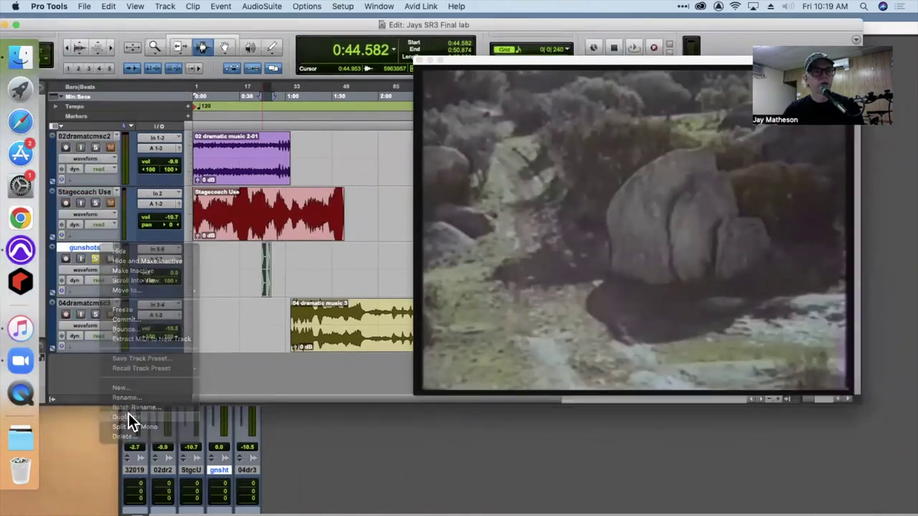
pyautogui.click(511, 299)
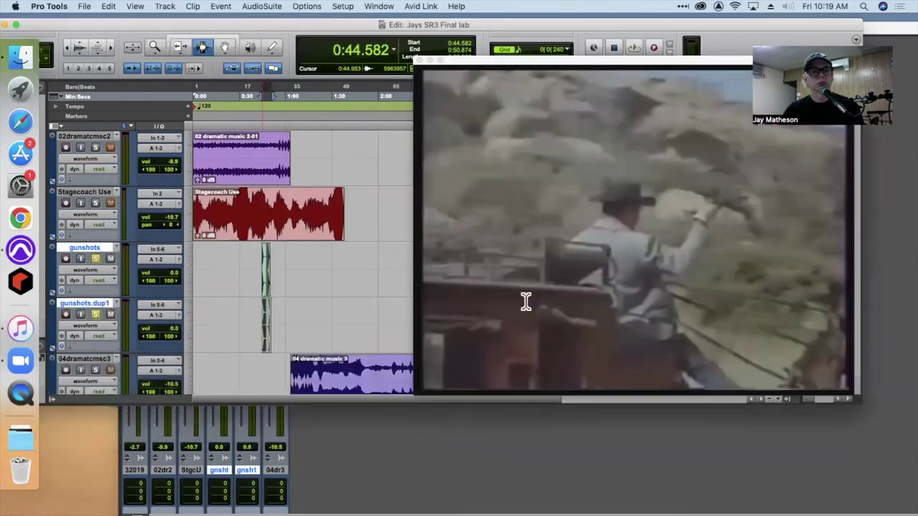
# Move the first clip on the gunshots track slightly earlier, to about 0:44.1, with the Grabber tool
pyautogui.click(261, 319)
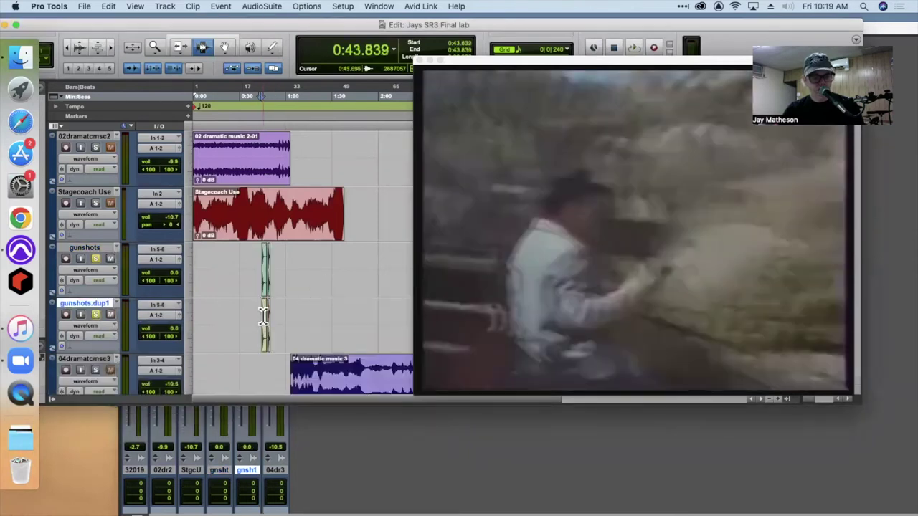
pyautogui.press('super+bracketright')
pyautogui.press('super+bracketright')
pyautogui.press('super+bracketright')
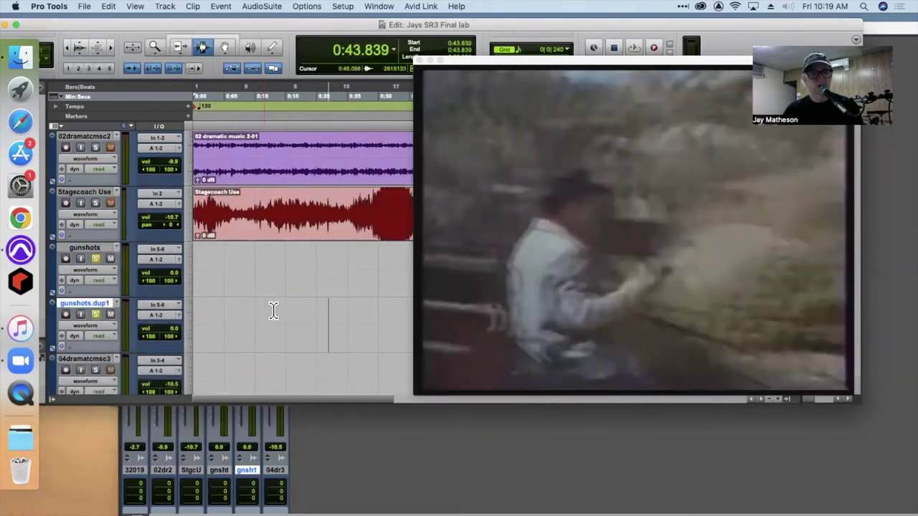
pyautogui.press('super+bracketleft')
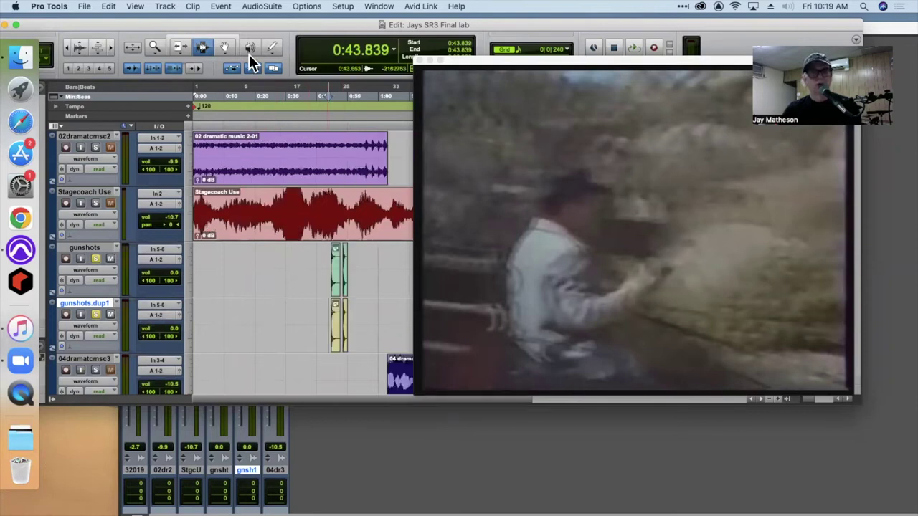
pyautogui.moveTo(335, 287)
pyautogui.mouseDown()
pyautogui.moveTo(294, 283)
pyautogui.moveTo(343, 283)
pyautogui.moveTo(334, 286)
pyautogui.mouseUp()
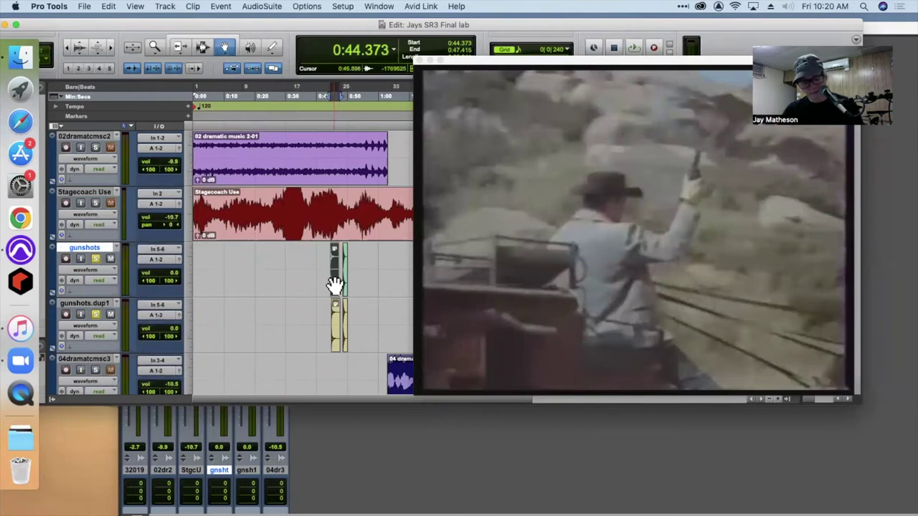
pyautogui.press('super+bracketright')
pyautogui.moveTo(330, 30); pyautogui.dragTo(162, 37)
pyautogui.moveTo(305, 267)
pyautogui.mouseDown()
pyautogui.moveTo(266, 270)
pyautogui.moveTo(301, 273)
pyautogui.mouseUp()
# Move the second clip on the gunshots track to 0:56.540 and the duplicate track's second clip to about 0:59
pyautogui.moveTo(327, 335); pyautogui.dragTo(352, 332)
pyautogui.moveTo(330, 292); pyautogui.dragTo(348, 289)
pyautogui.click(314, 328)
pyautogui.moveTo(314, 327); pyautogui.dragTo(393, 335)
pyautogui.moveTo(342, 287); pyautogui.dragTo(375, 287)
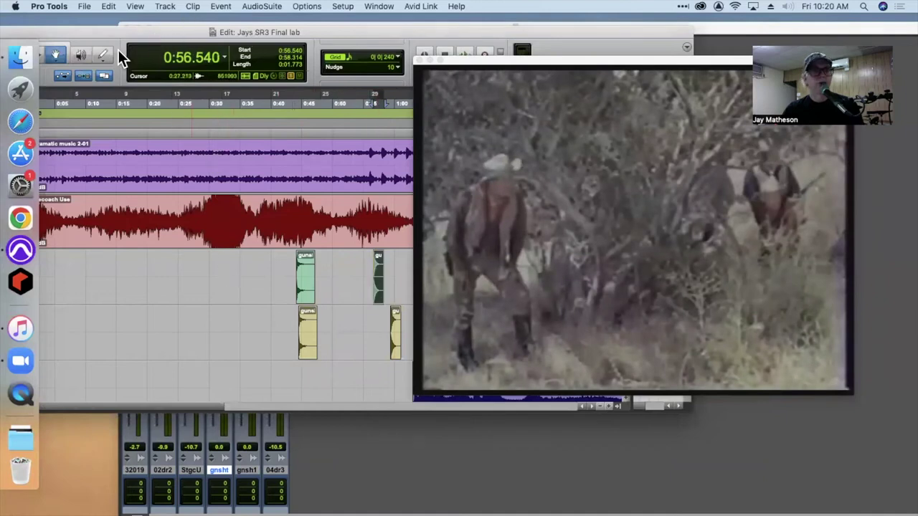
# Play the session from 0:35.665 and take both gunshots tracks out of solo in the mixer
pyautogui.moveTo(71, 30); pyautogui.dragTo(91, 31)
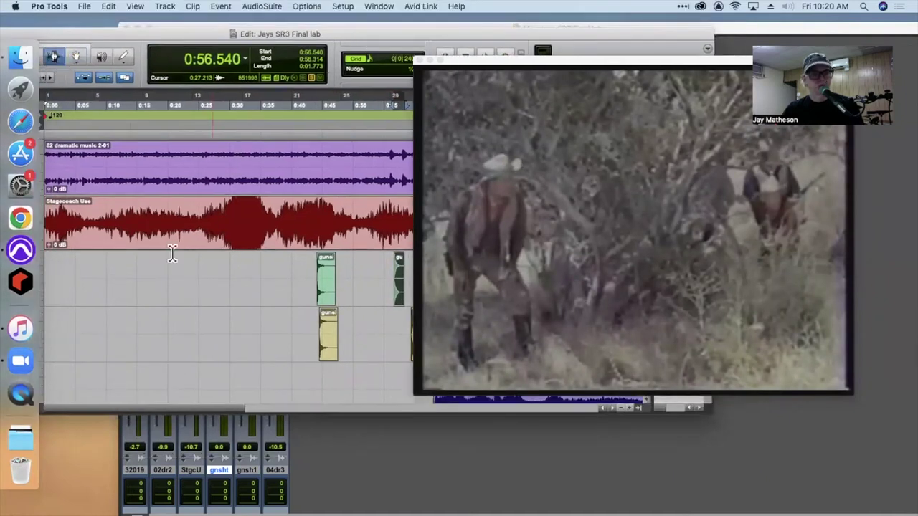
pyautogui.click(264, 348)
pyautogui.press('space')
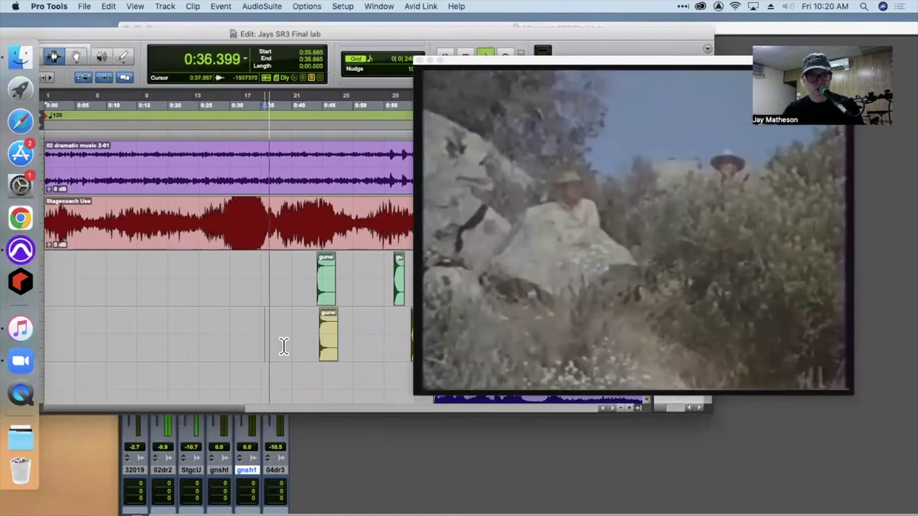
pyautogui.press('super+equal')
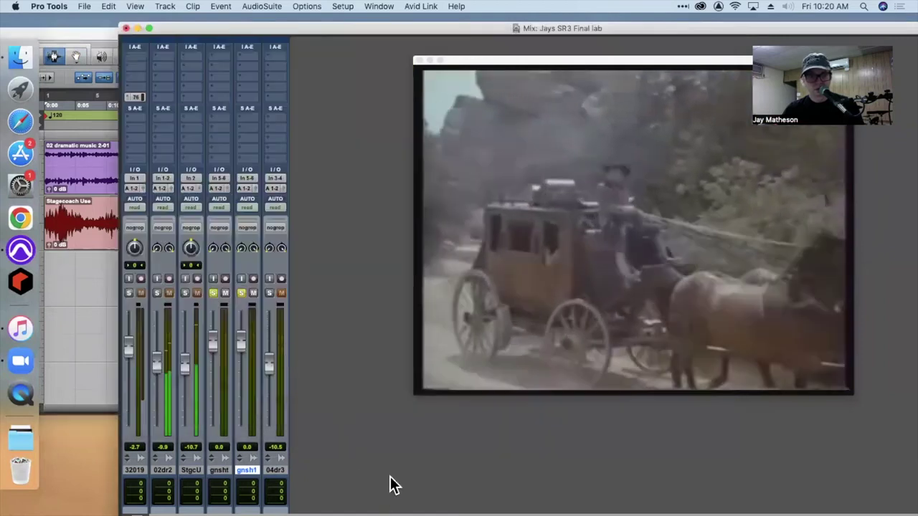
pyautogui.click(241, 292)
pyautogui.click(213, 292)
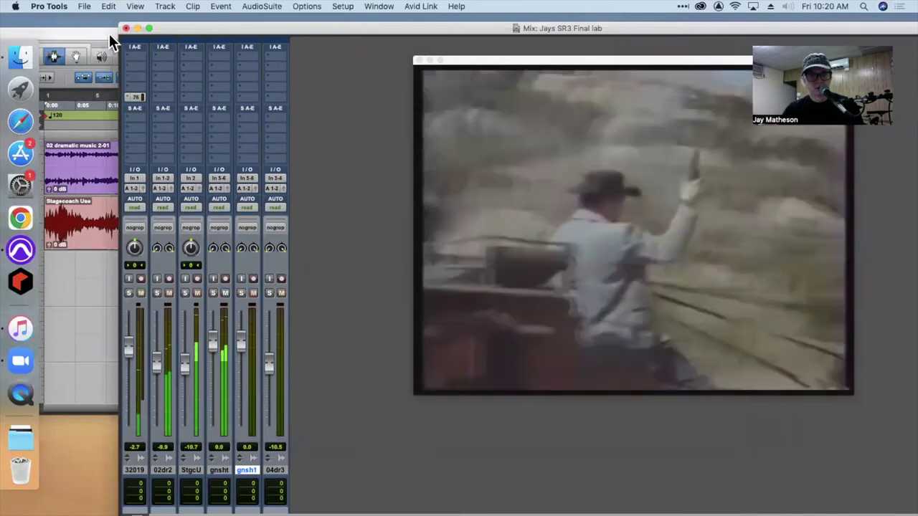
# Rearrange the mix, edit and video windows so that all gunshot clips on both tracks are uncovered
pyautogui.moveTo(188, 30); pyautogui.dragTo(43, 206)
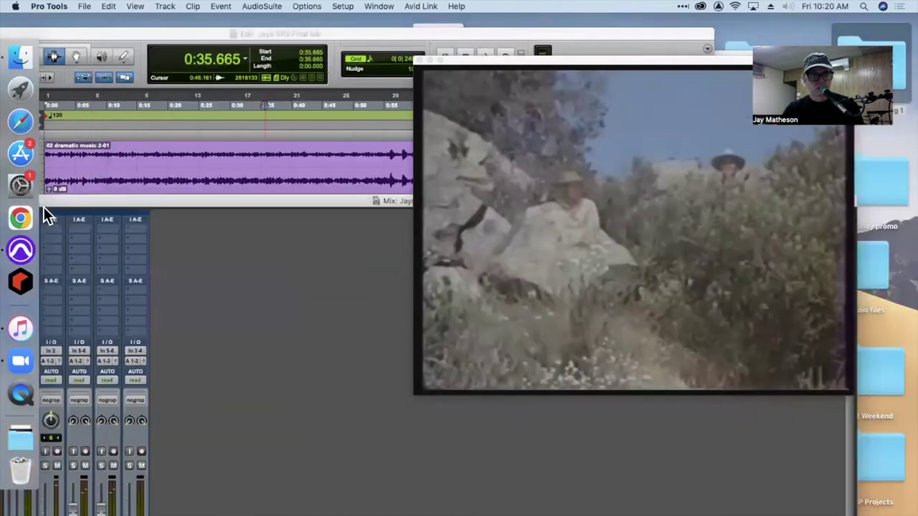
pyautogui.click(198, 35)
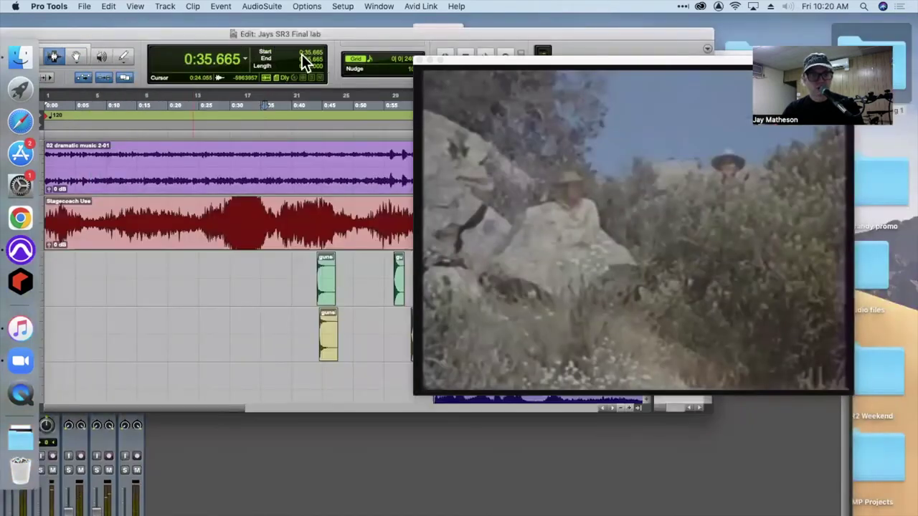
pyautogui.moveTo(460, 57); pyautogui.dragTo(514, 64)
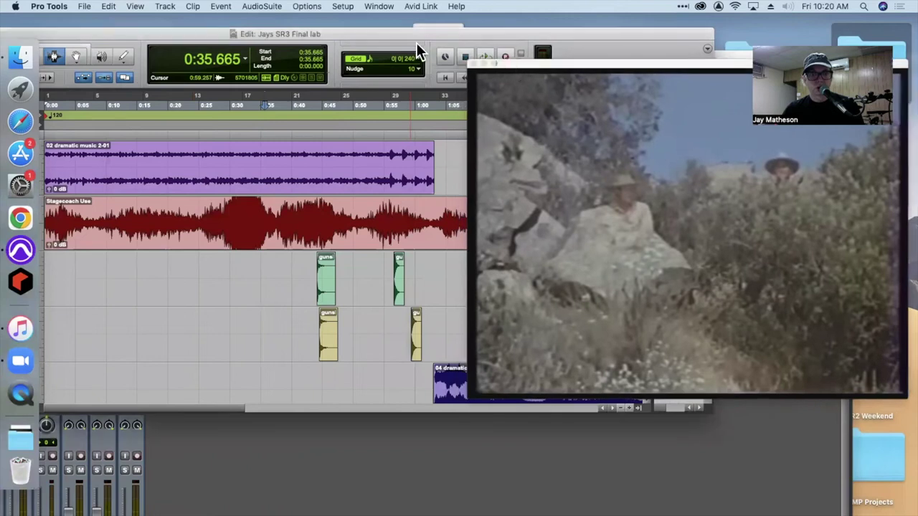
# Move the second gunshot clips later, to about 1:02 on the gunshots track and about 1:03 on its duplicate
pyautogui.click(76, 56)
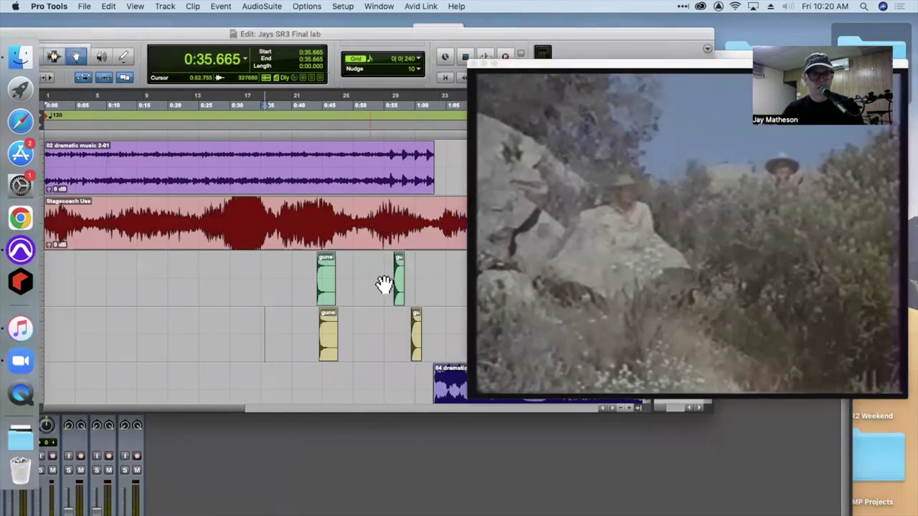
pyautogui.moveTo(399, 287)
pyautogui.mouseDown()
pyautogui.moveTo(363, 289)
pyautogui.moveTo(414, 292)
pyautogui.mouseUp()
pyautogui.moveTo(353, 32); pyautogui.dragTo(274, 34)
pyautogui.moveTo(330, 290); pyautogui.dragTo(350, 294)
pyautogui.click(341, 330)
pyautogui.moveTo(342, 329); pyautogui.dragTo(364, 330)
pyautogui.click(251, 295)
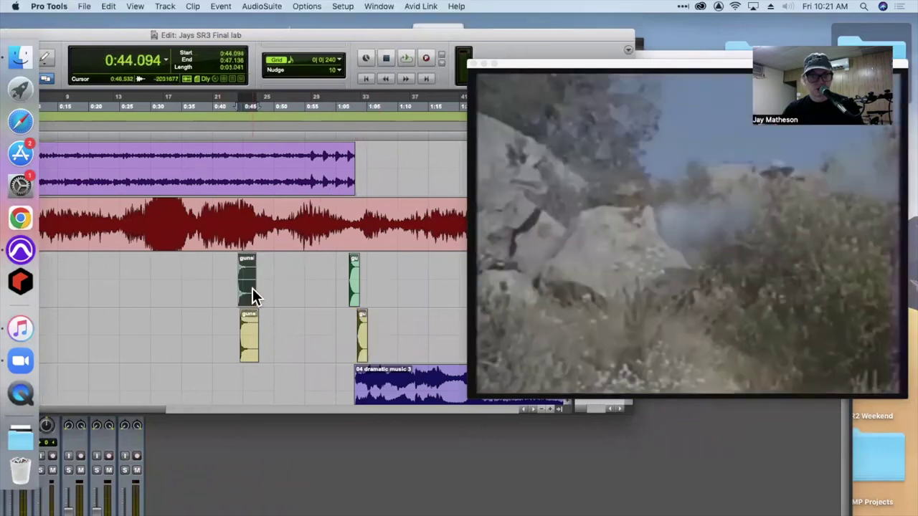
# Paste the copied gunshot clip three times on the gunshots track, at about 1:08, 1:13 and 1:18
pyautogui.moveTo(134, 41); pyautogui.dragTo(73, 33)
pyautogui.click(379, 285)
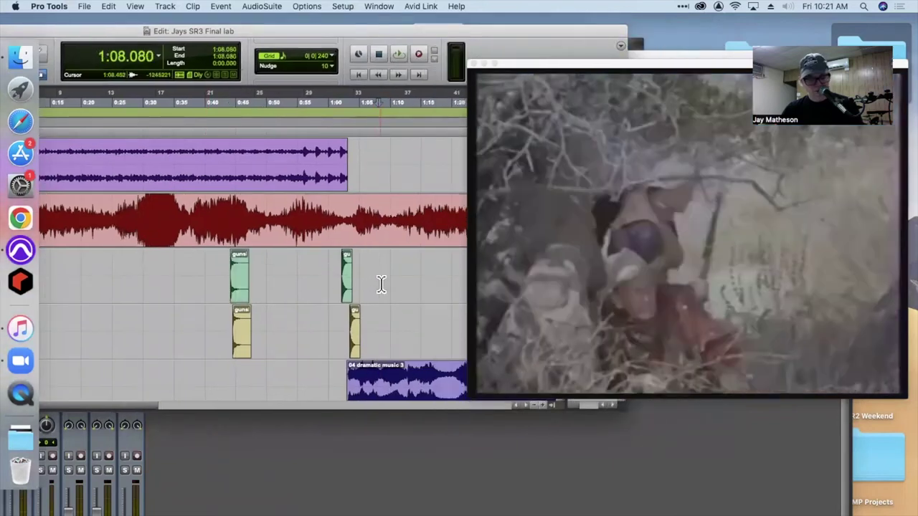
pyautogui.press('super+v')
pyautogui.click(412, 287)
pyautogui.press('super+v')
pyautogui.click(441, 287)
pyautogui.press('super+v')
# Paste the gunshot clip on the duplicate gunshots track at 1:13.096 and 1:19.969
pyautogui.click(409, 328)
pyautogui.press('super+v')
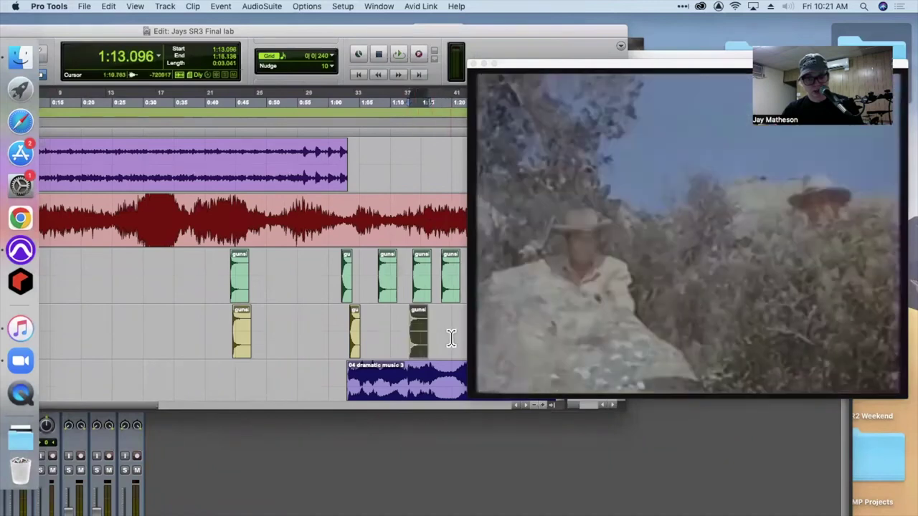
pyautogui.click(452, 337)
pyautogui.press('super+v')
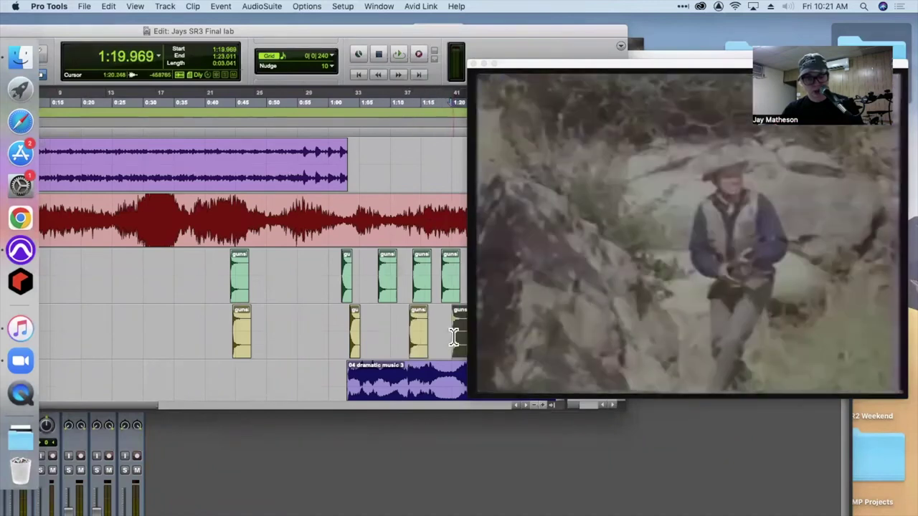
# Paste one more gunshot clip at about 1:25 on each of the two gunshots tracks
pyautogui.press('super+[')
pyautogui.click(221, 294)
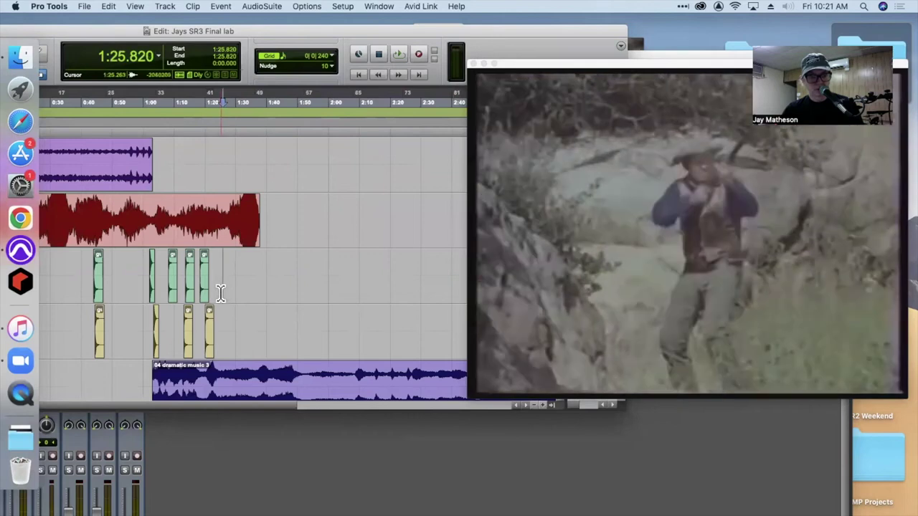
pyautogui.press('super+v')
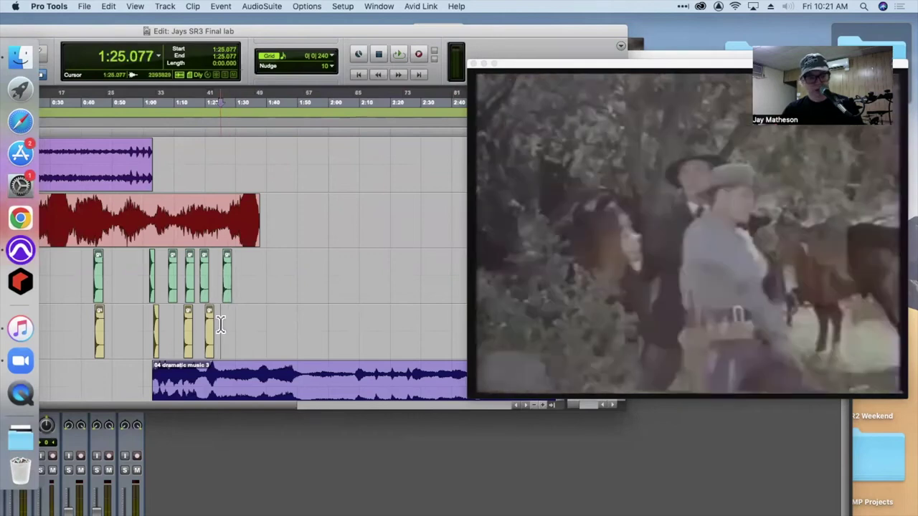
pyautogui.press('super+v')
# Move the gunshots track's third clip to about 1:05 and place duplicate-track clips at 1:06.734 and about 1:11
pyautogui.click(171, 289)
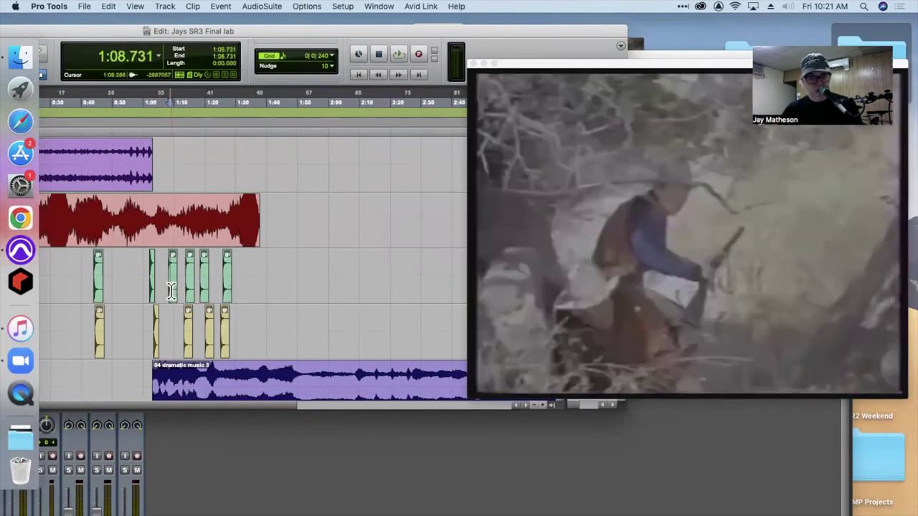
pyautogui.press('super+bracketright')
pyautogui.press('super+bracketright')
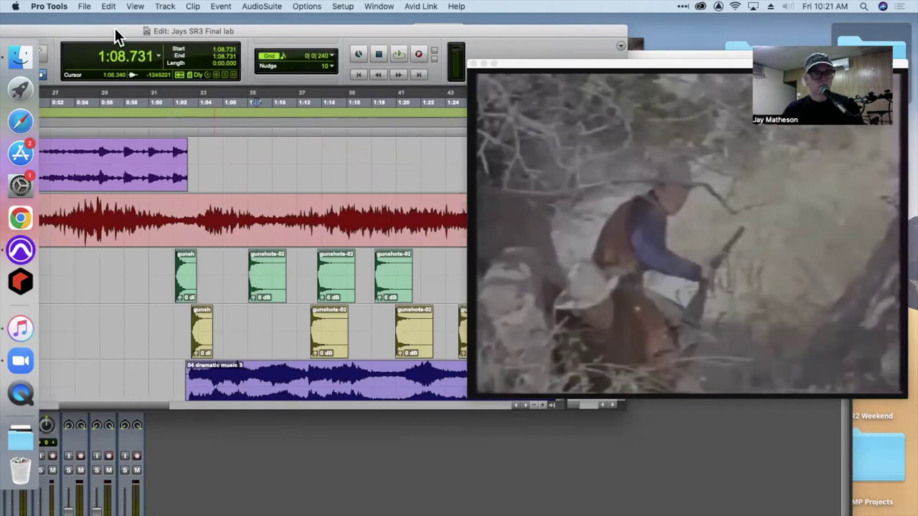
pyautogui.moveTo(114, 28); pyautogui.dragTo(218, 25)
pyautogui.moveTo(370, 278); pyautogui.dragTo(332, 284)
pyautogui.moveTo(424, 322)
pyautogui.mouseDown()
pyautogui.moveTo(402, 326)
pyautogui.moveTo(410, 322)
pyautogui.mouseUp()
pyautogui.moveTo(435, 285); pyautogui.dragTo(350, 323)
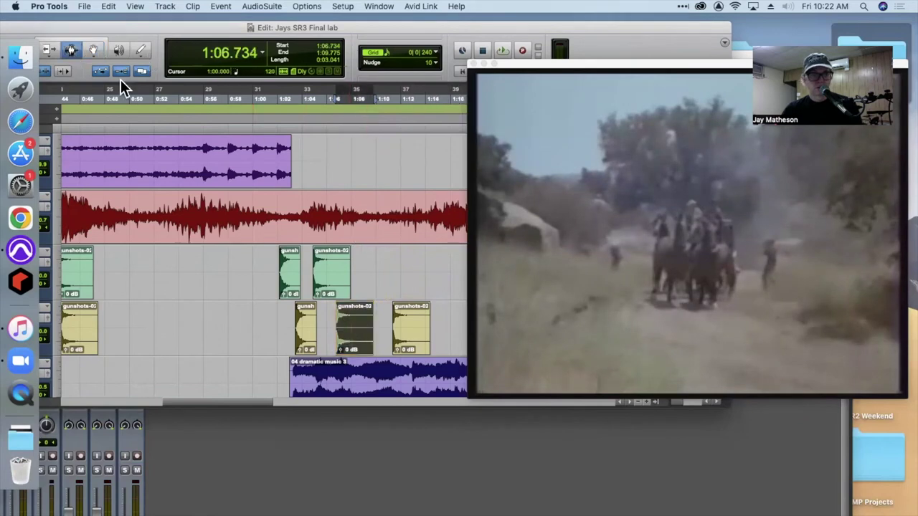
# Play from 1:00.232, start the gunshots track's third clip about 1:03 and place the duplicate track's 1:11 clip behind it at 1:04.876
pyautogui.click(255, 301)
pyautogui.press('space')
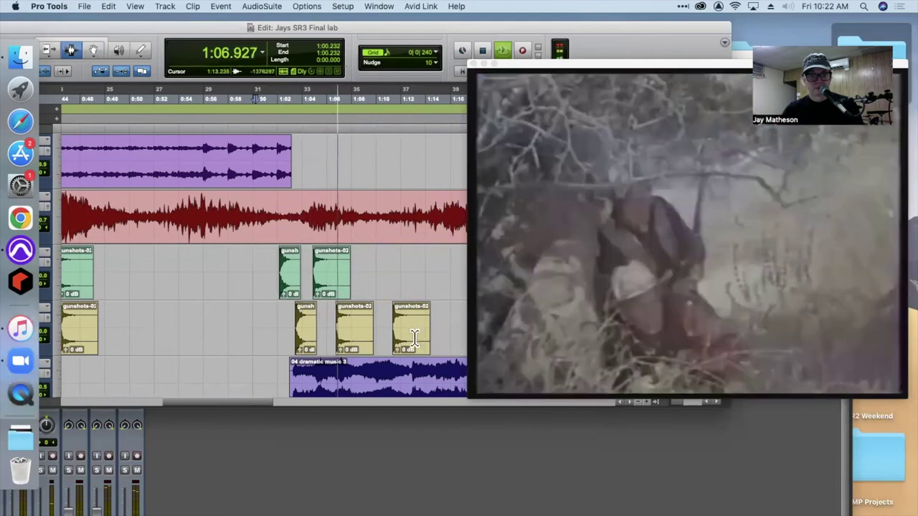
pyautogui.moveTo(439, 337); pyautogui.dragTo(343, 281)
pyautogui.click(403, 331)
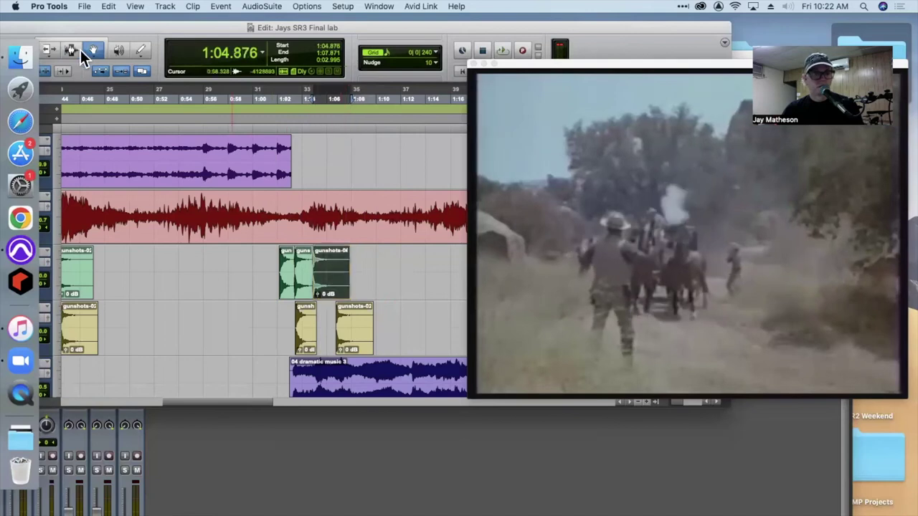
# Play the session from 1:01.114 to check the regrouped gunshots against the picture
pyautogui.click(266, 314)
pyautogui.press('space')
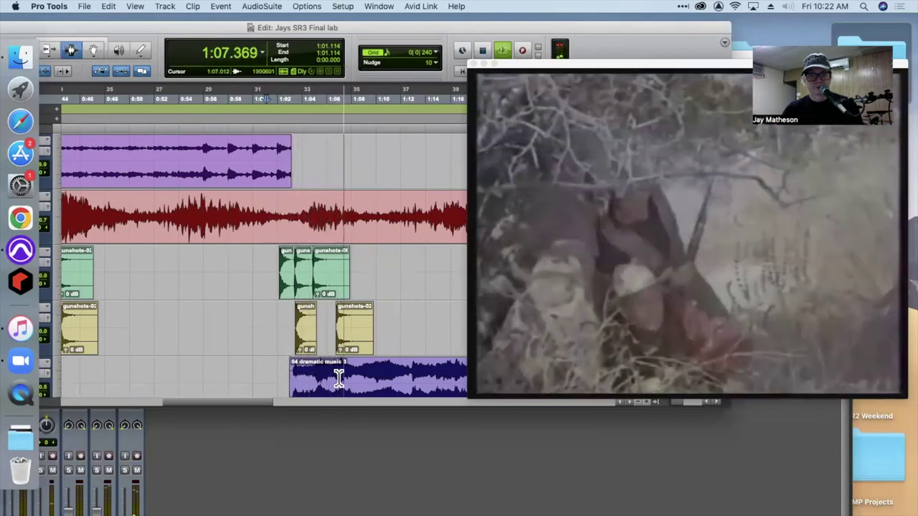
pyautogui.press('space')
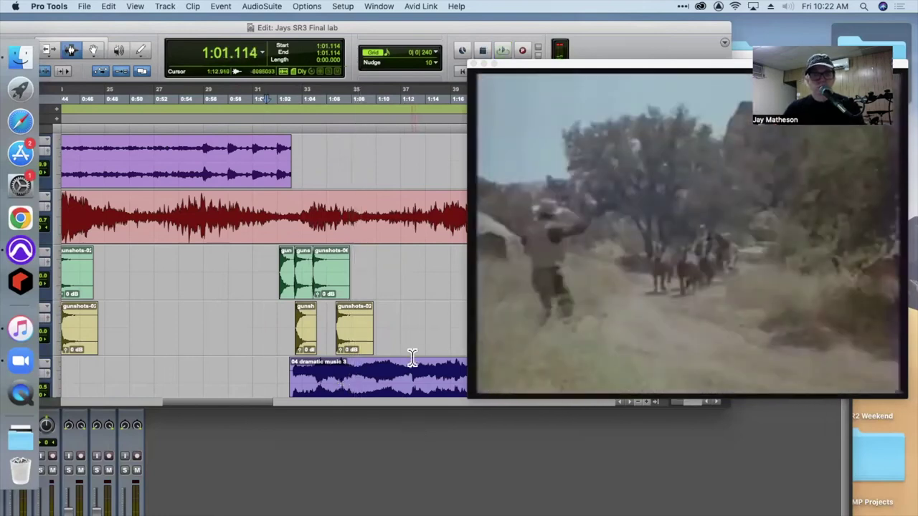
# Bring the mixer into full view and create one new stereo master fader after the last track
pyautogui.click(425, 447)
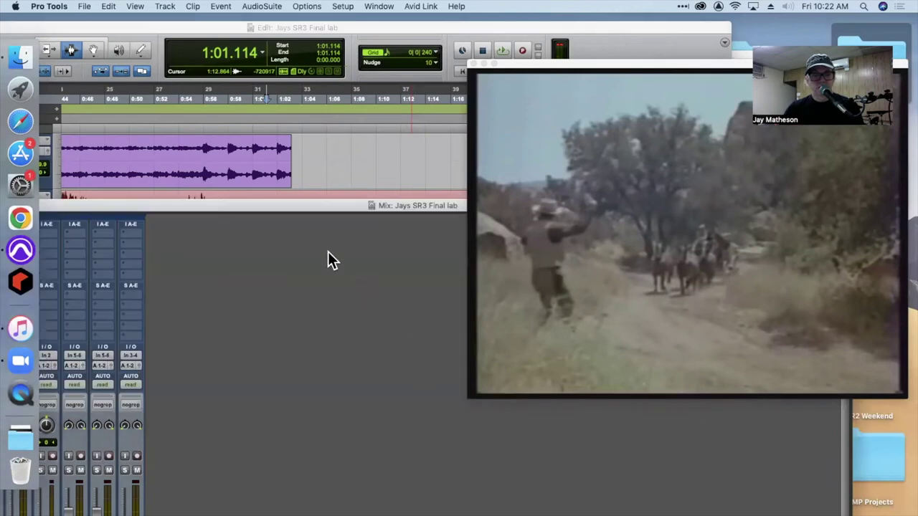
pyautogui.moveTo(332, 194); pyautogui.dragTo(430, 62)
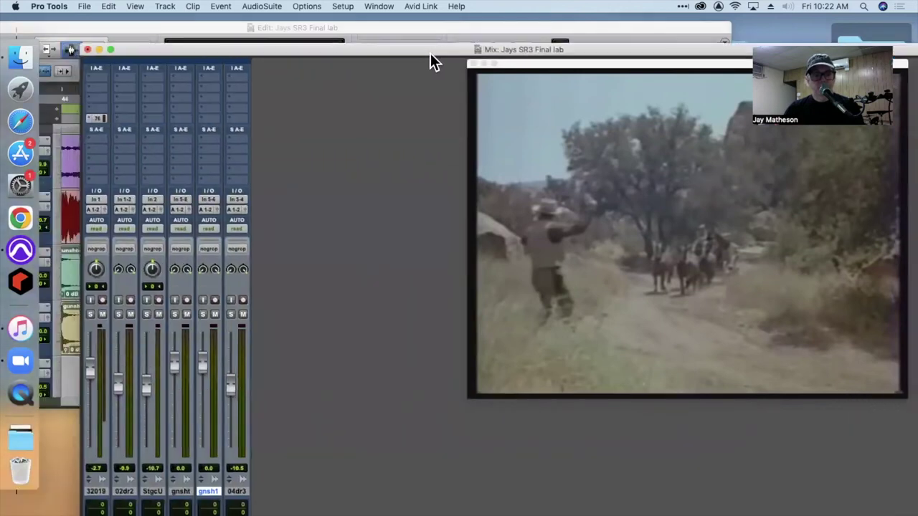
pyautogui.rightClick(242, 494)
pyautogui.click(291, 432)
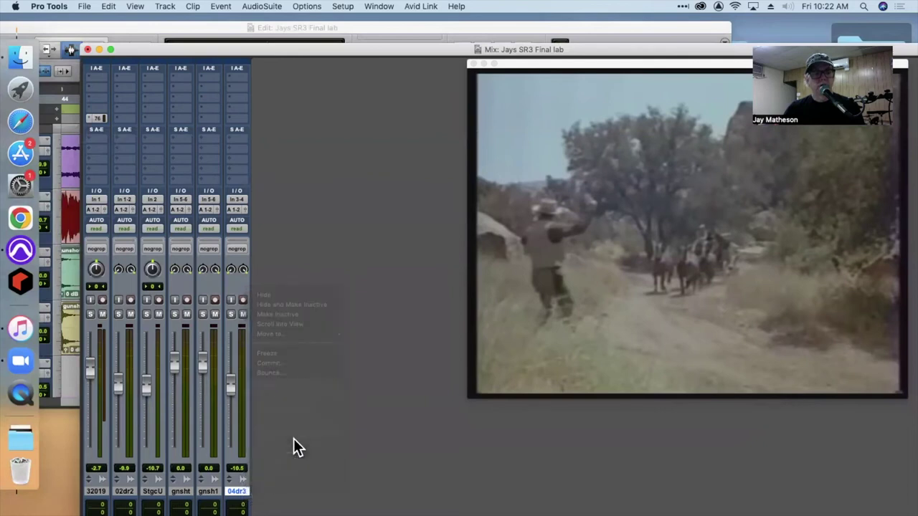
pyautogui.click(347, 201)
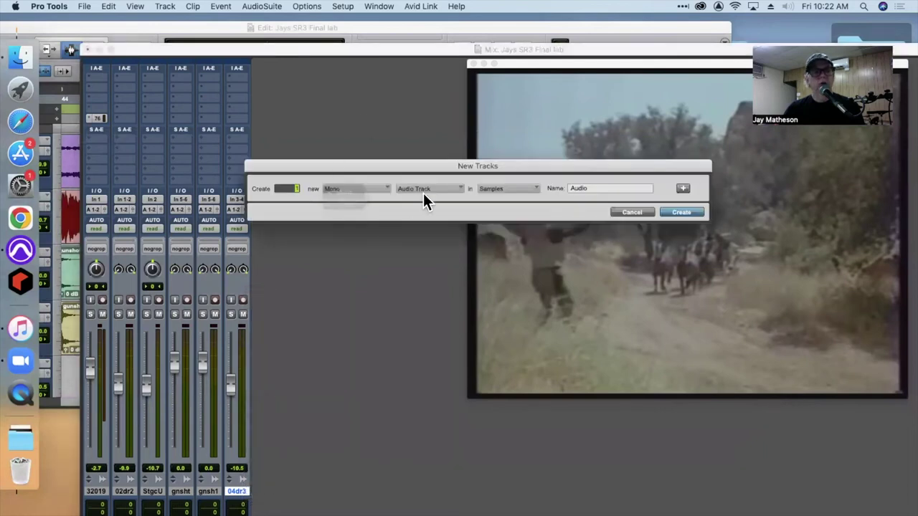
pyautogui.click(427, 189)
pyautogui.click(423, 208)
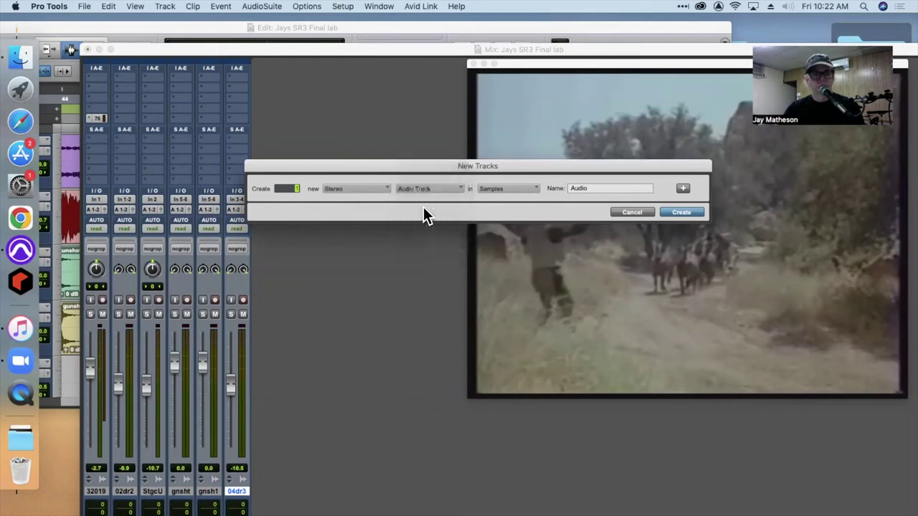
pyautogui.click(680, 212)
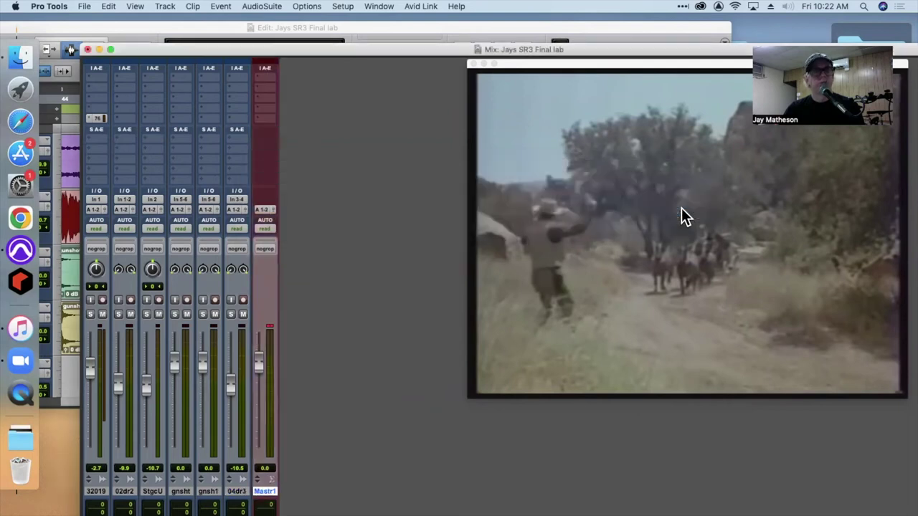
# Insert the Maxim limiter on the master fader with a -2.9 dB threshold and a -0.1 dB ceiling
pyautogui.click(268, 118)
pyautogui.moveTo(391, 131)
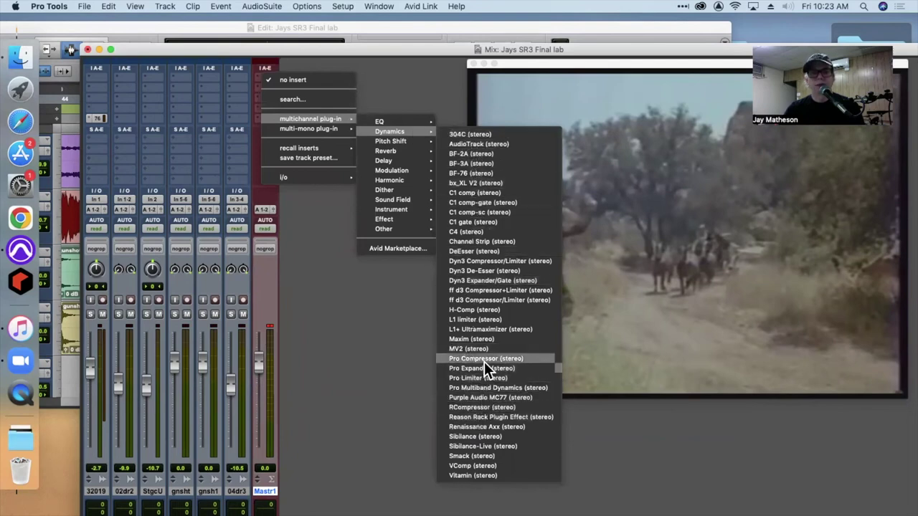
pyautogui.click(488, 338)
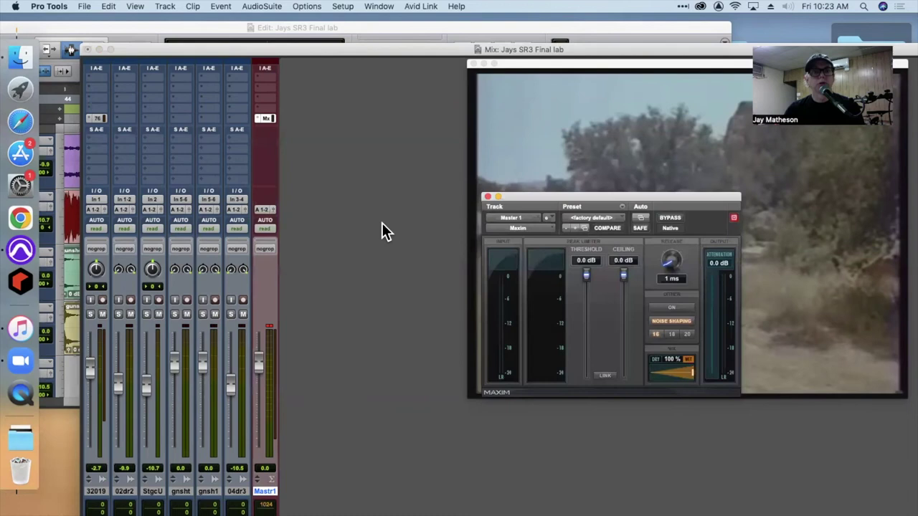
pyautogui.moveTo(622, 272); pyautogui.dragTo(589, 290)
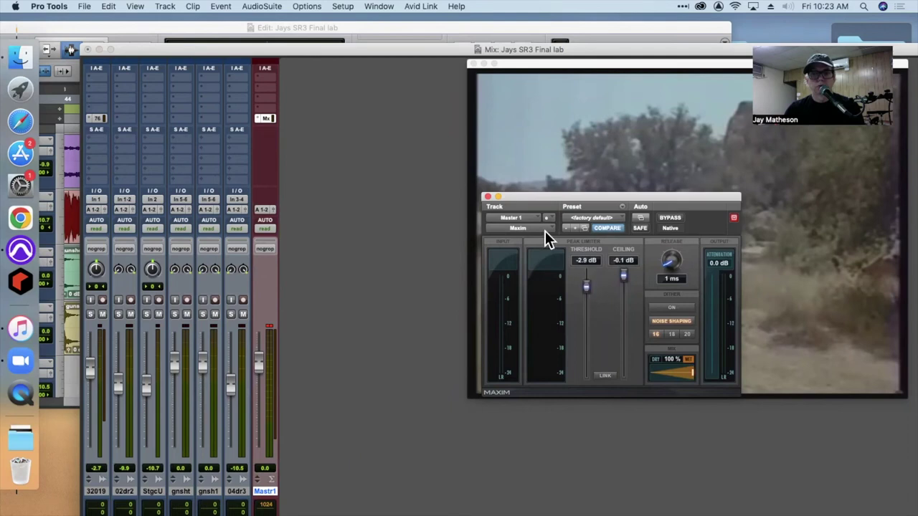
pyautogui.click(487, 195)
# Return to the edit window and play from 0:58.607 to check the limited mix and gunshot timing
pyautogui.press('super+equal')
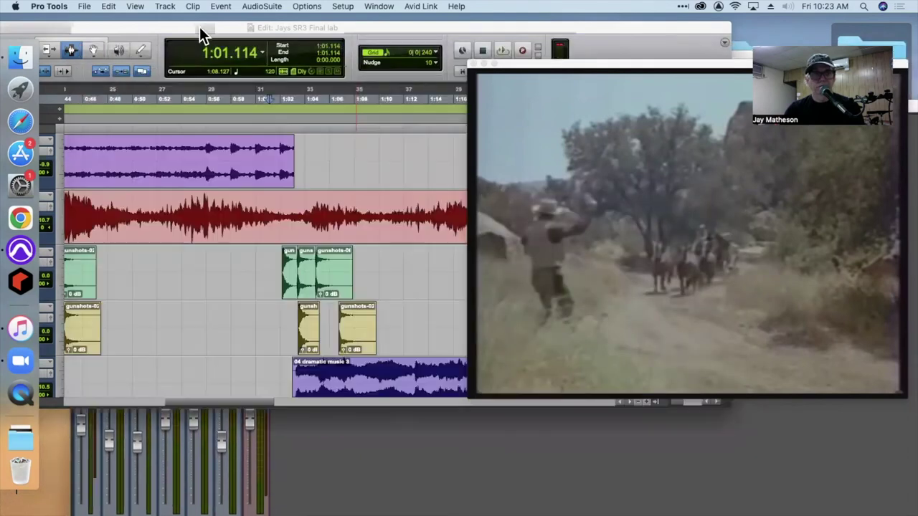
pyautogui.click(199, 27)
pyautogui.click(237, 293)
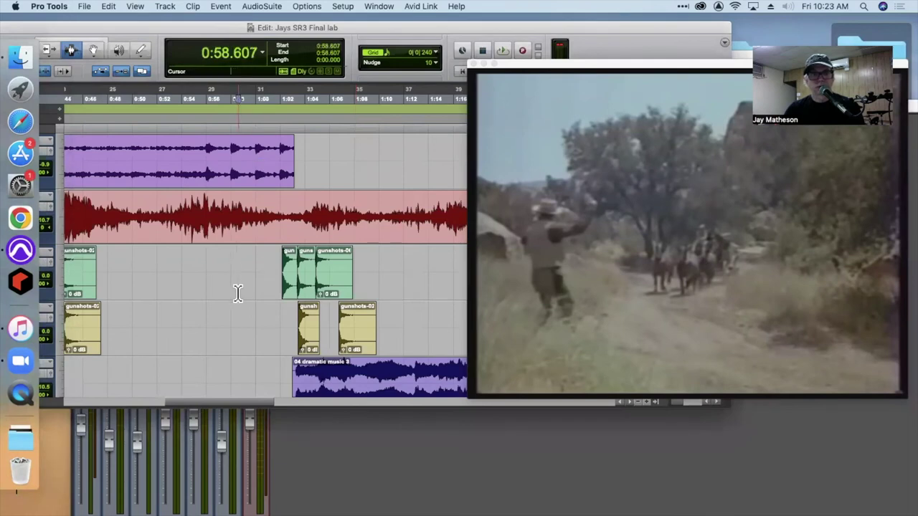
pyautogui.press('space')
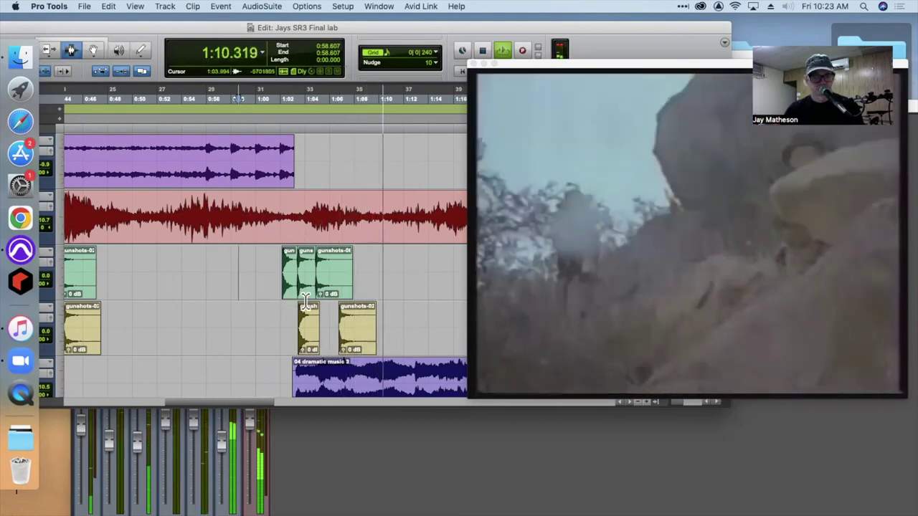
pyautogui.press('super+bracketleft')
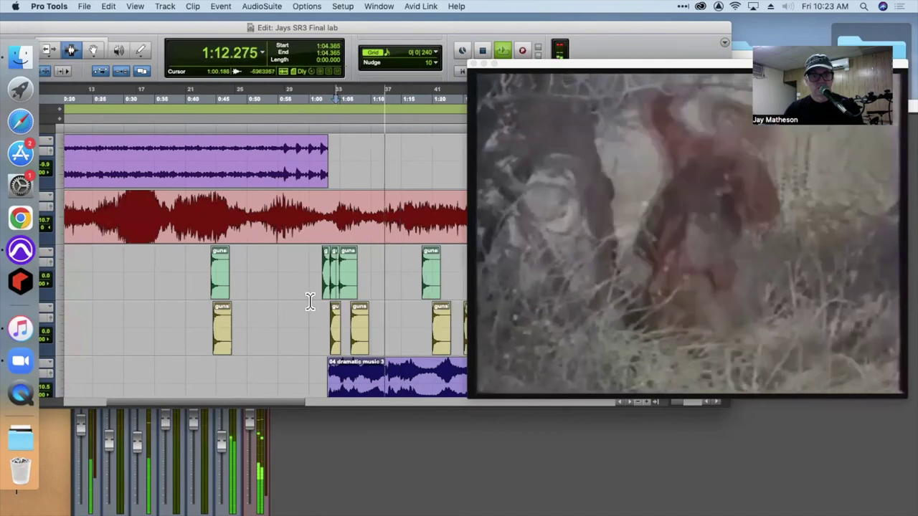
pyautogui.press('space')
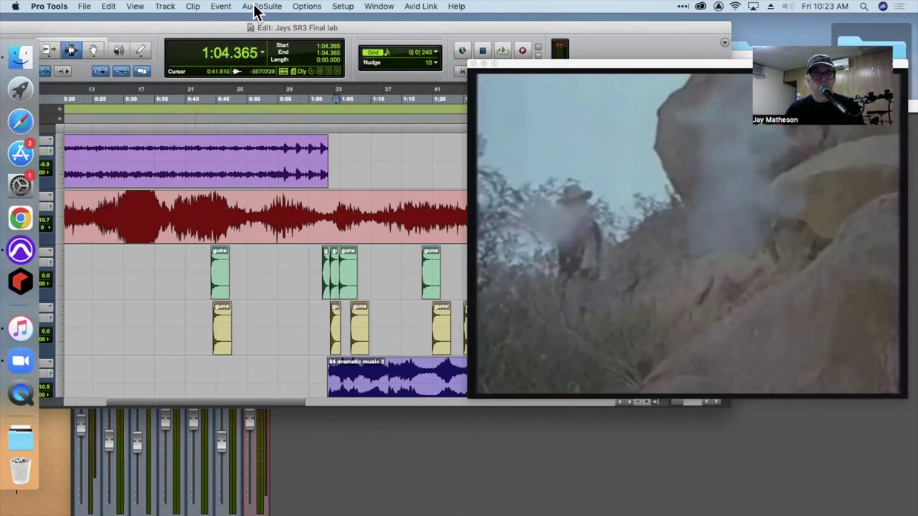
# Uncover the timeline and select from the session start to 1:45.418 across the video, voice-over and dramatic music tracks
pyautogui.moveTo(345, 26); pyautogui.dragTo(330, 39)
pyautogui.moveTo(534, 62); pyautogui.dragTo(706, 179)
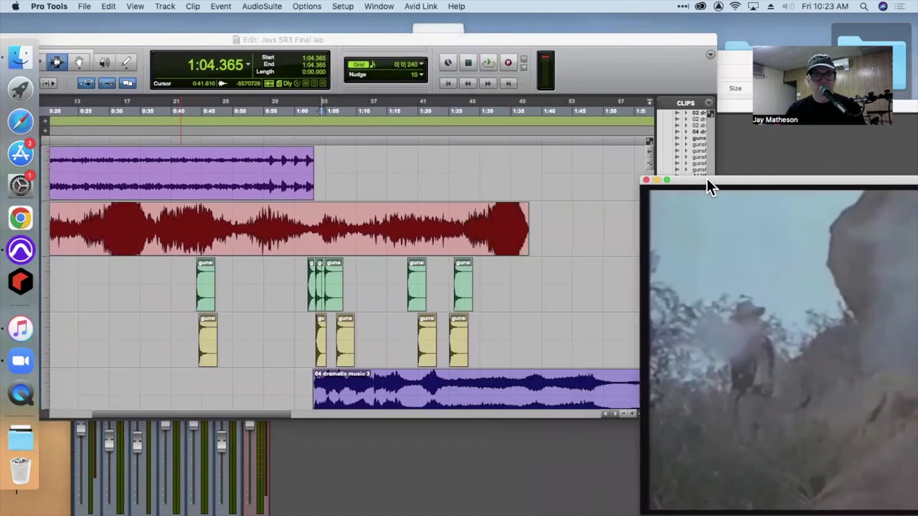
pyautogui.click(552, 263)
pyautogui.scroll(-2, 526, 272)
pyautogui.scroll(4, 525, 268)
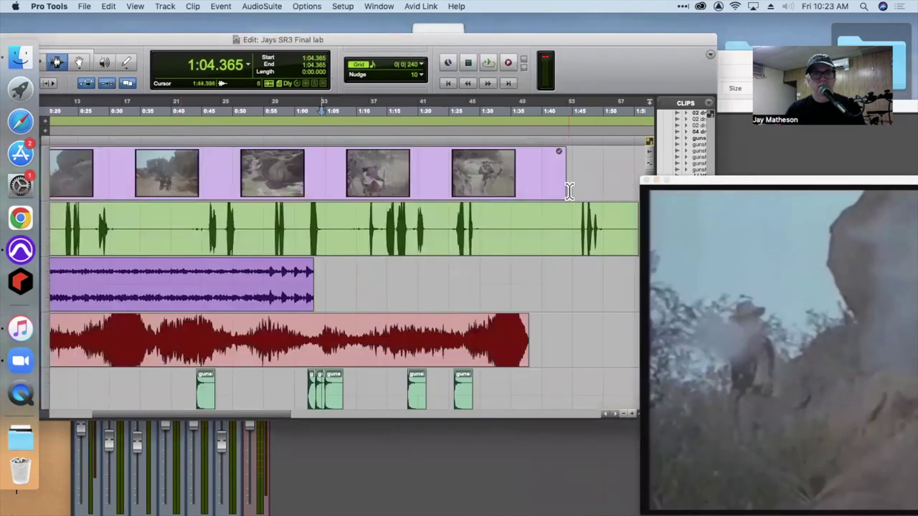
pyautogui.moveTo(575, 191); pyautogui.dragTo(398, 287)
pyautogui.moveTo(186, 282); pyautogui.dragTo(30, 247)
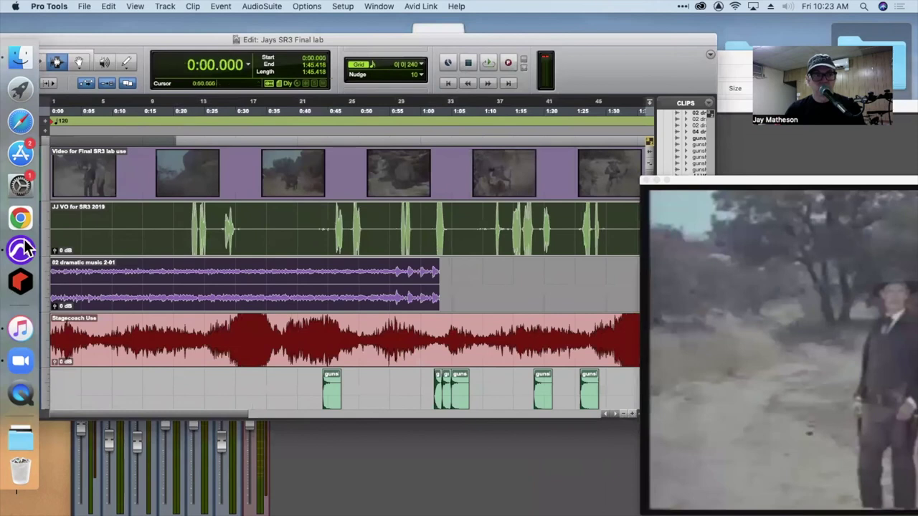
# Open the Bounce Mix settings, set the file type to MOV (Public Beta) and acknowledge the beta notice
pyautogui.click(84, 6)
pyautogui.click(80, 19)
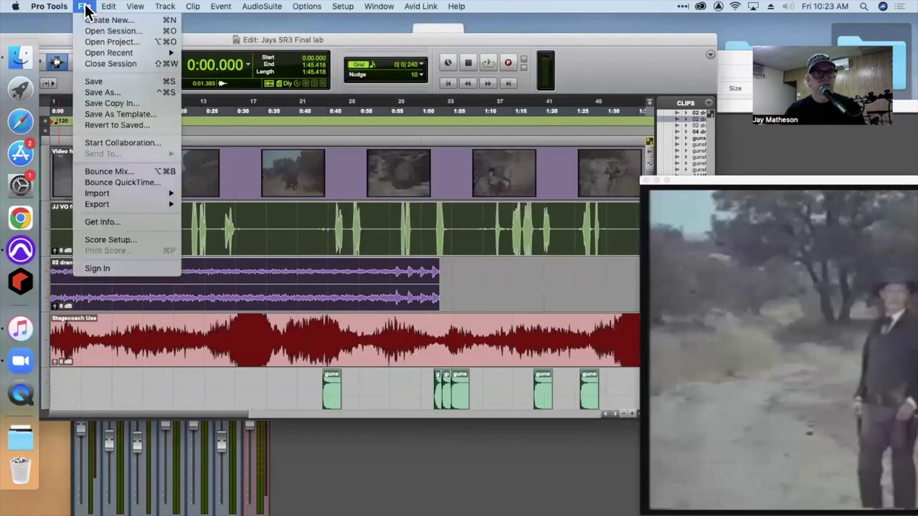
pyautogui.click(84, 6)
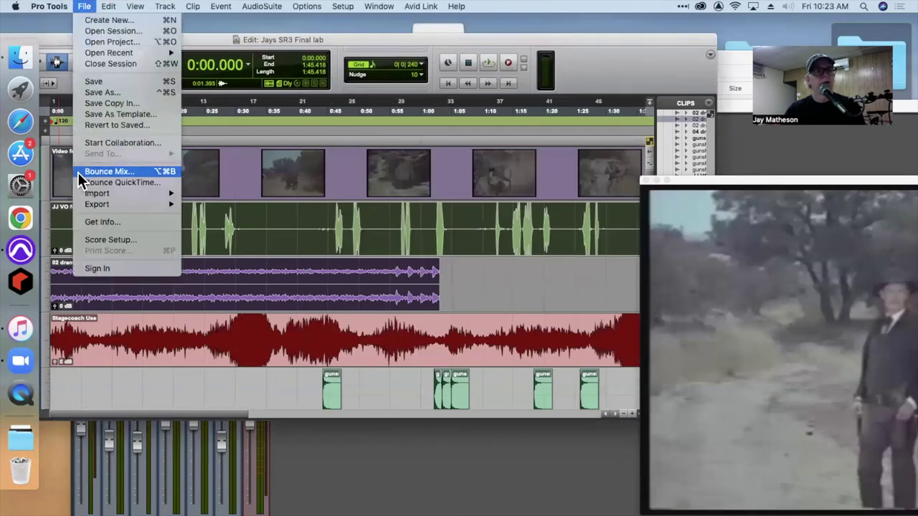
pyautogui.click(102, 173)
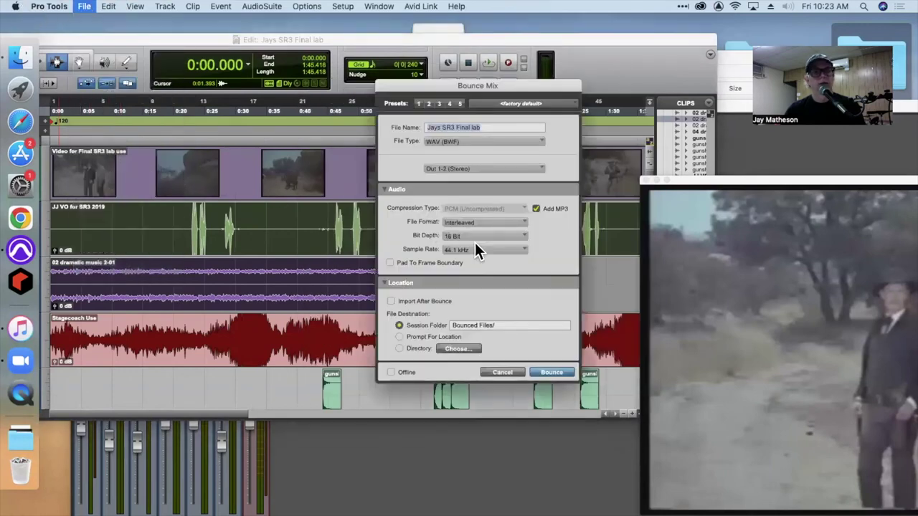
pyautogui.click(470, 143)
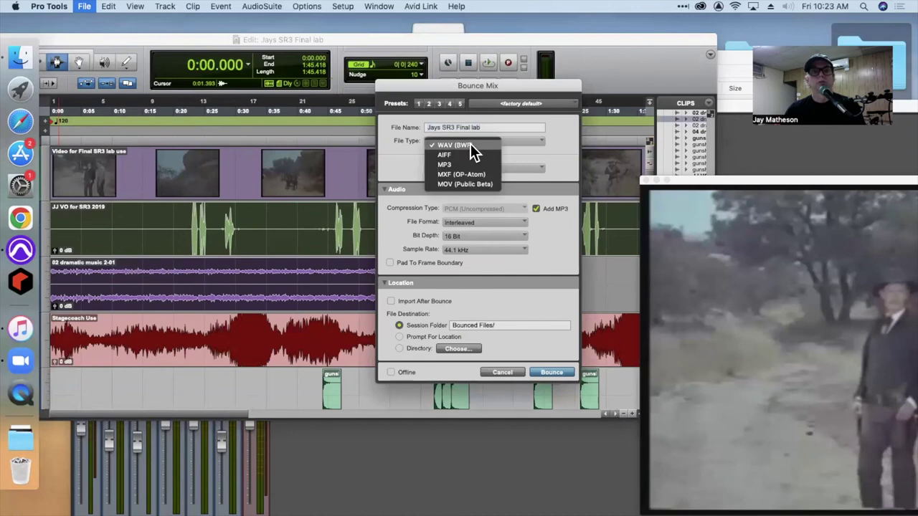
pyautogui.click(469, 185)
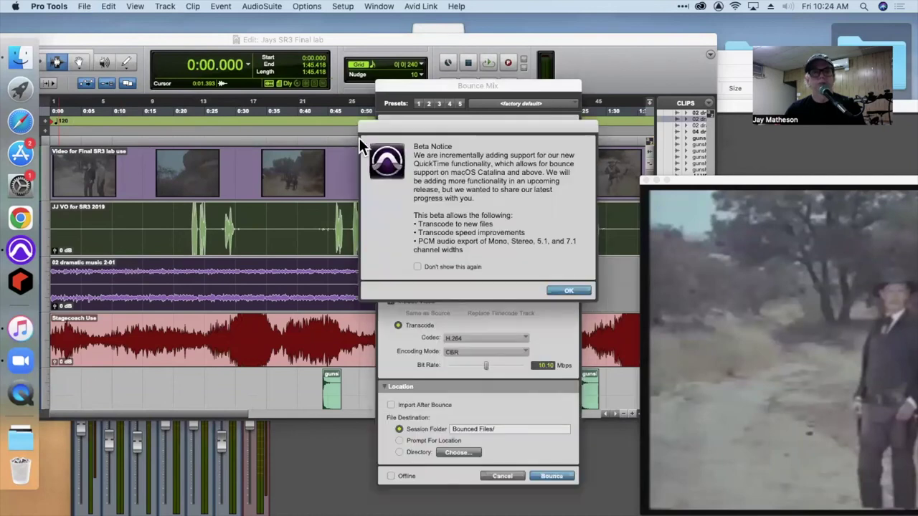
pyautogui.click(580, 293)
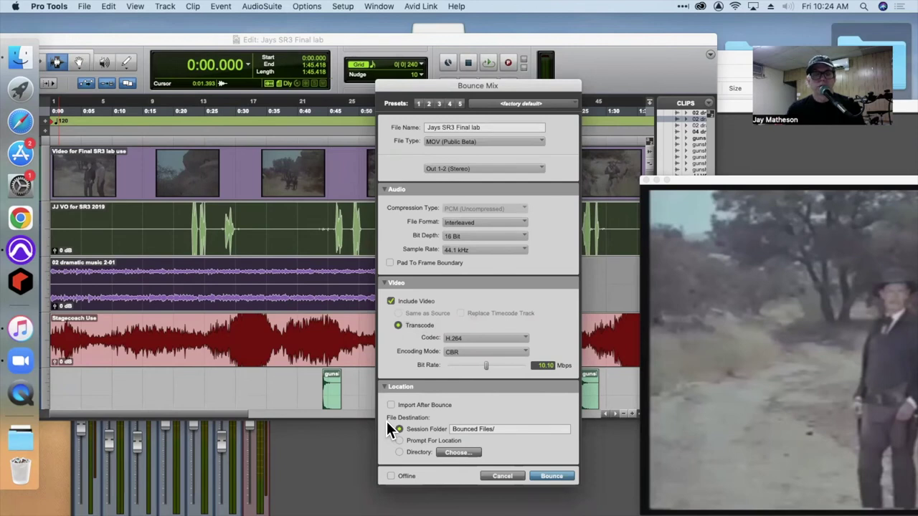
# Try to bounce the mix as a MOV in real time and cancel the bounce
pyautogui.click(550, 476)
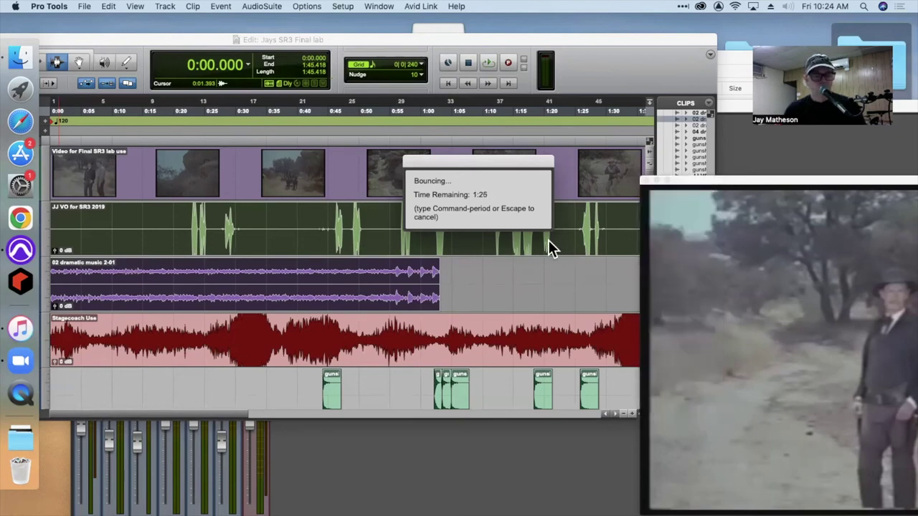
pyautogui.press('Escape')
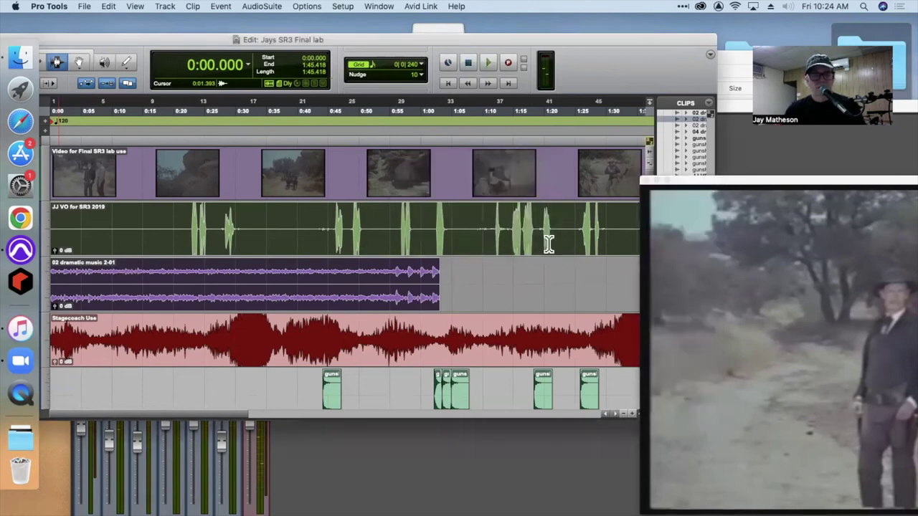
# Bounce the mix offline as a MOV (Public Beta) with the video included, into the session's Bounced Files folder
pyautogui.click(82, 6)
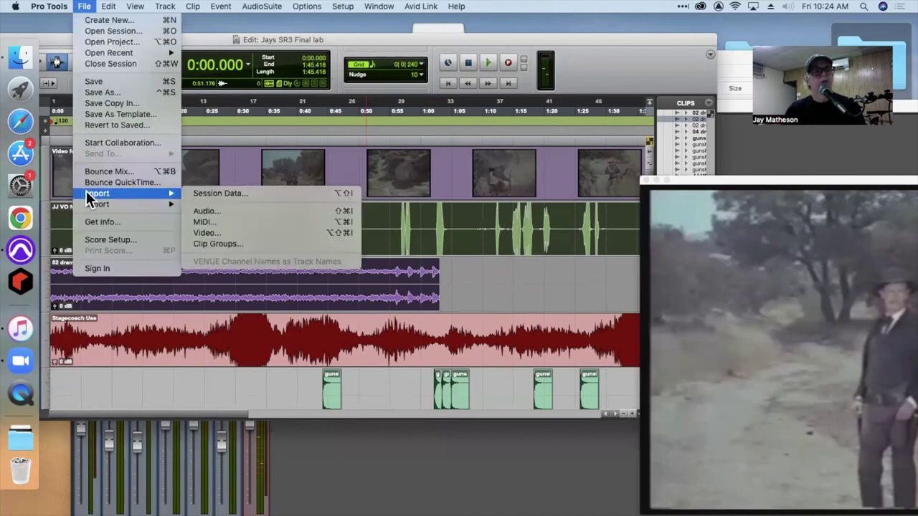
pyautogui.moveTo(108, 207)
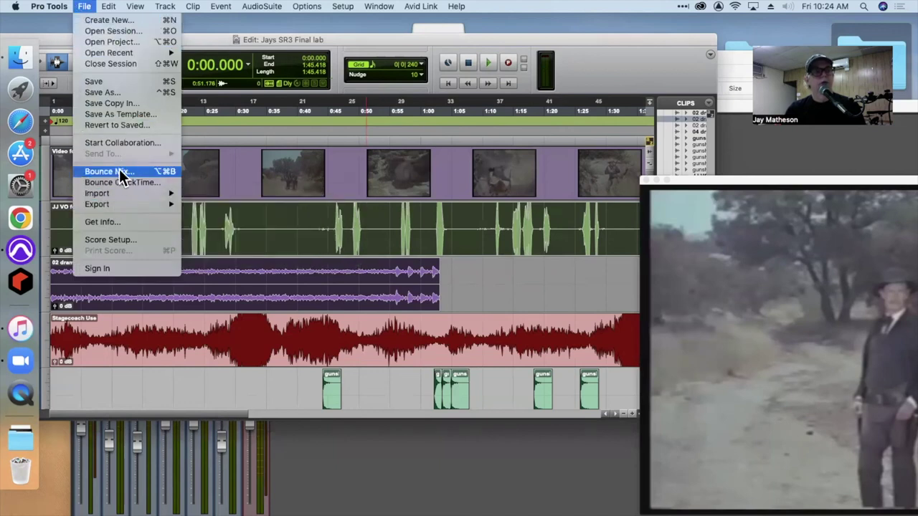
pyautogui.click(164, 178)
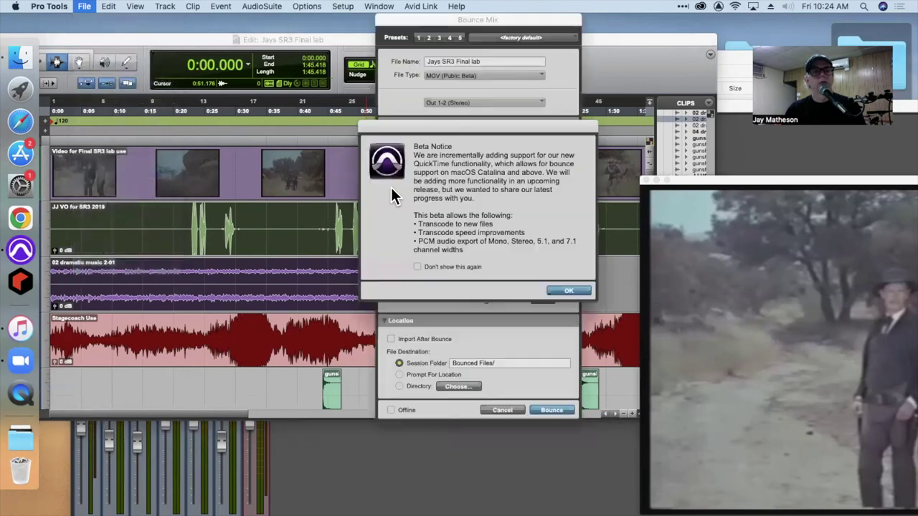
pyautogui.click(568, 291)
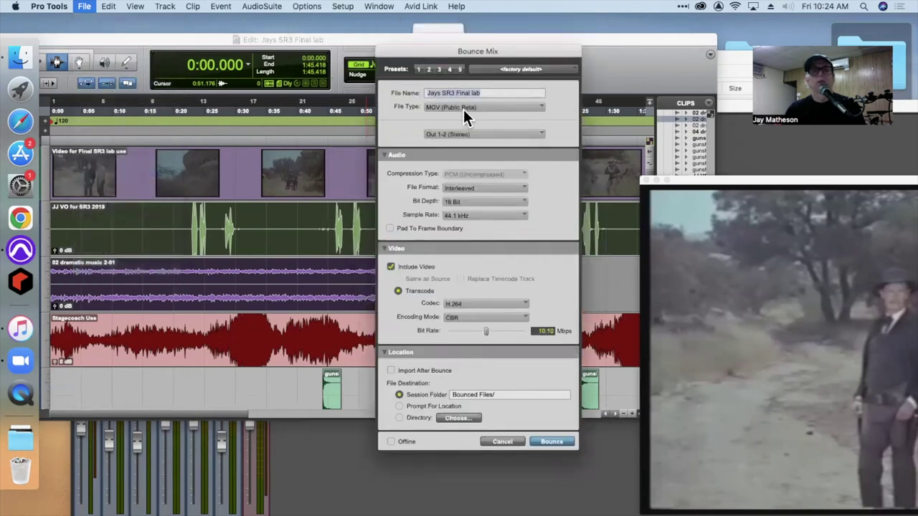
pyautogui.click(392, 442)
pyautogui.click(549, 443)
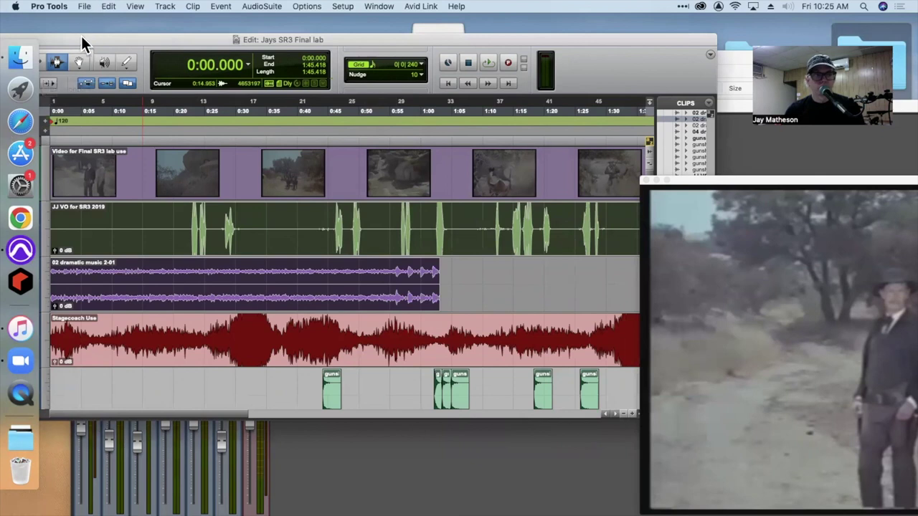
# Close the SR3 Final lab session
pyautogui.click(84, 6)
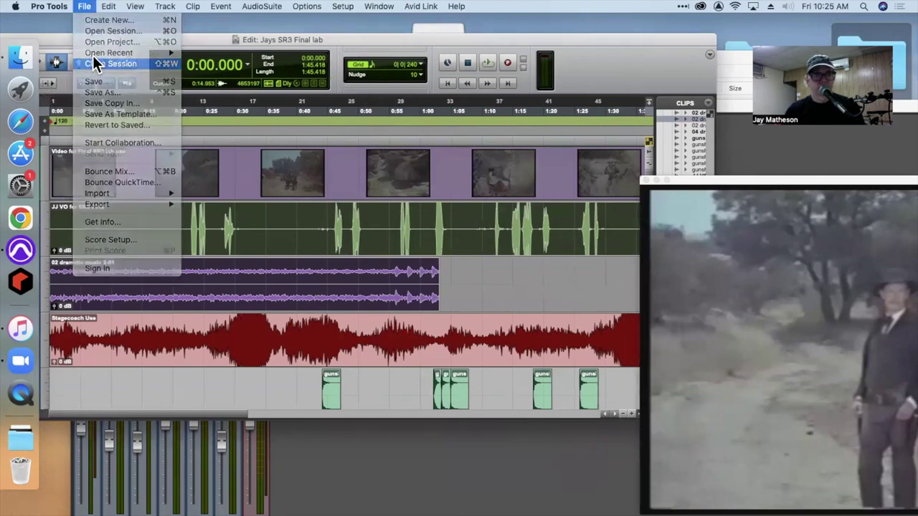
pyautogui.click(107, 64)
pyautogui.click(577, 229)
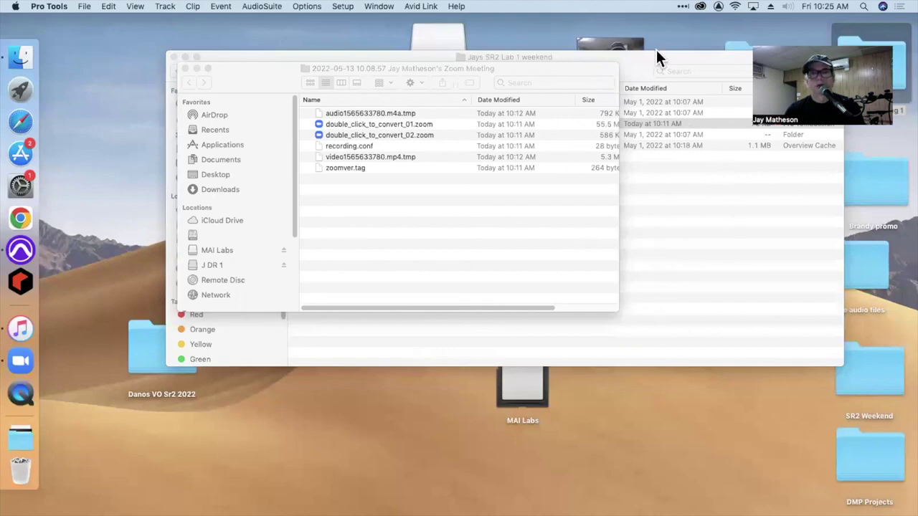
# Switch to Finder and, on the MAI Labs drive, expand Jays SR3 Labs down to Bounced Files in the Jays SR3 Final lab folder
pyautogui.click(525, 228)
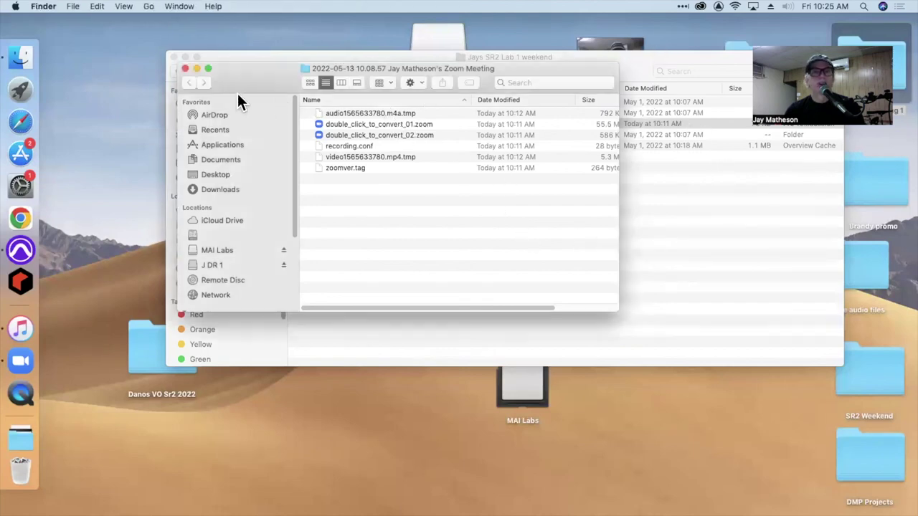
pyautogui.click(218, 250)
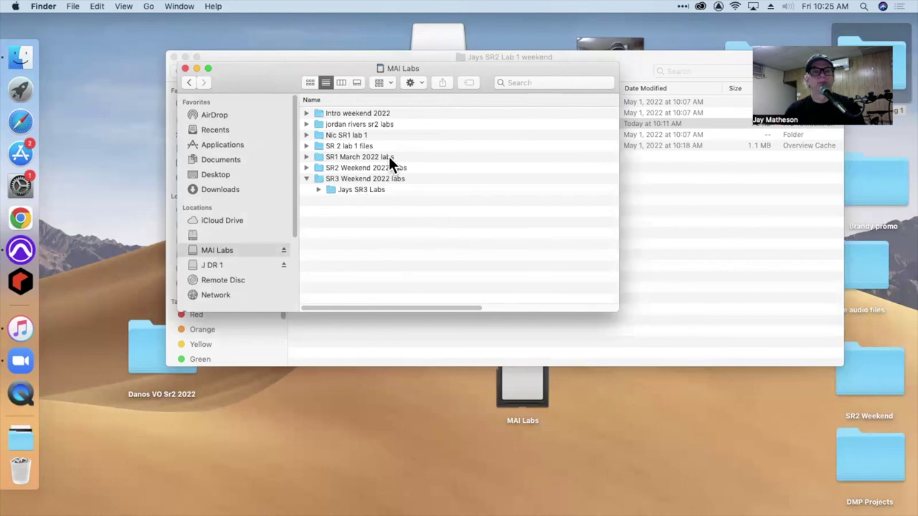
pyautogui.click(319, 190)
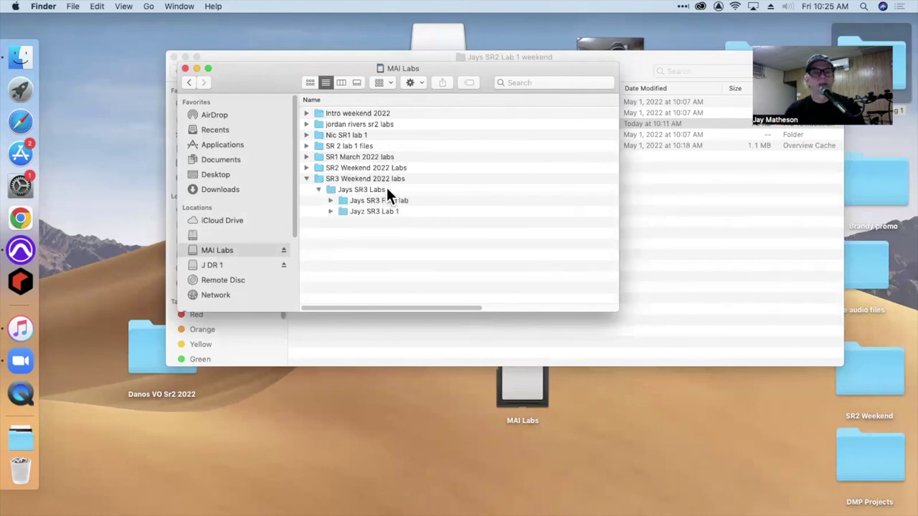
pyautogui.click(331, 200)
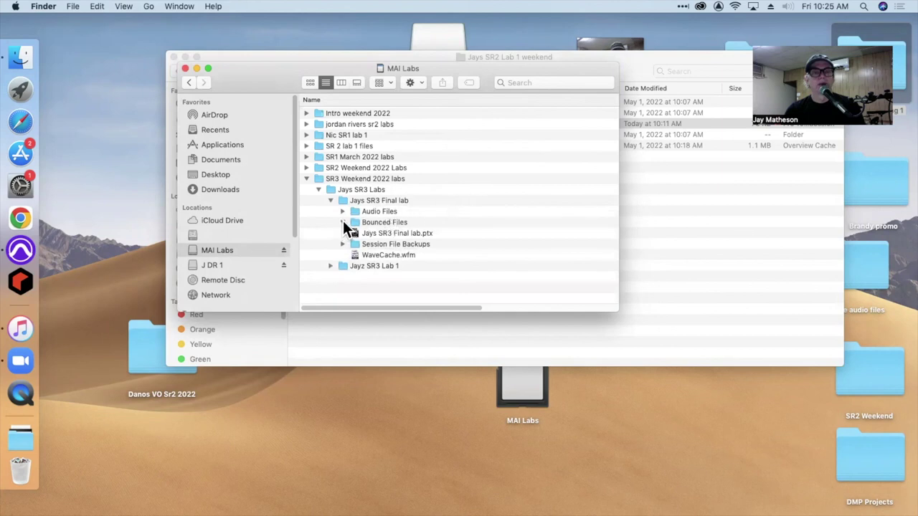
pyautogui.click(343, 222)
# Play Jays SR3 Final lab.mov in QuickTime Player to check the bounced video, and close it
pyautogui.doubleClick(395, 233)
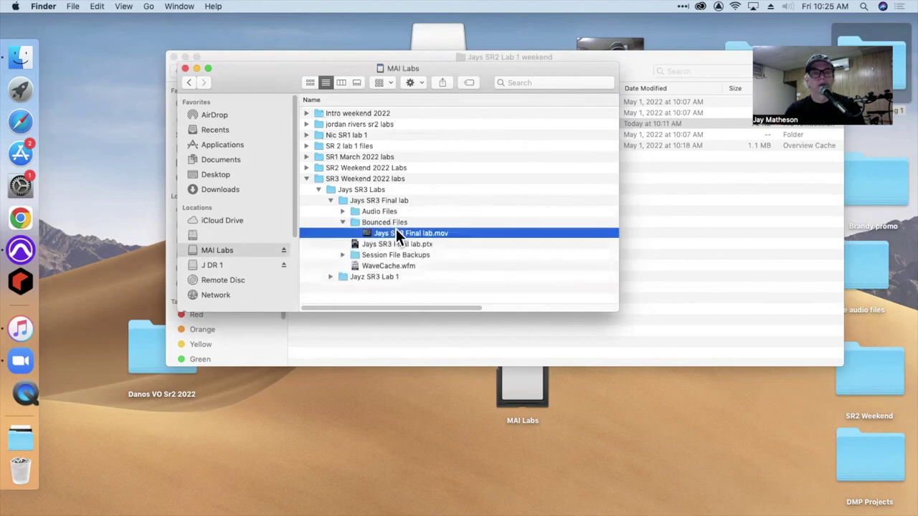
pyautogui.click(250, 246)
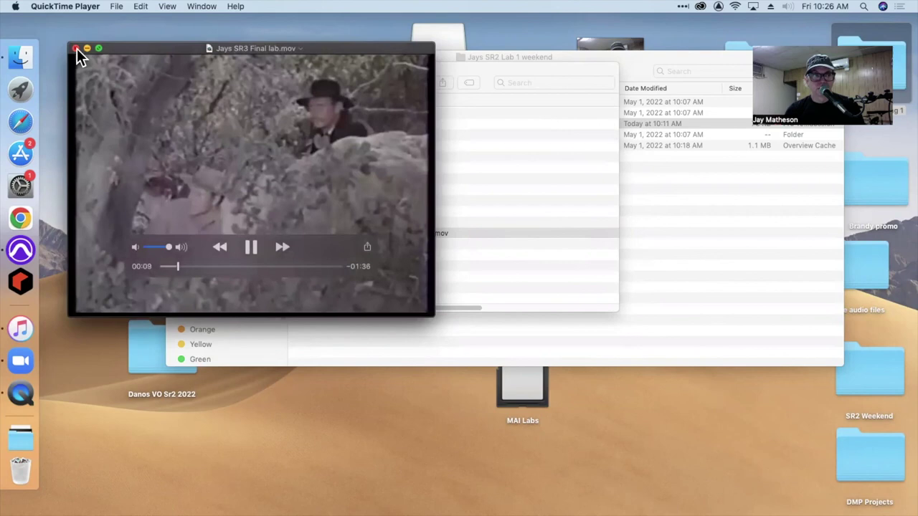
pyautogui.click(75, 48)
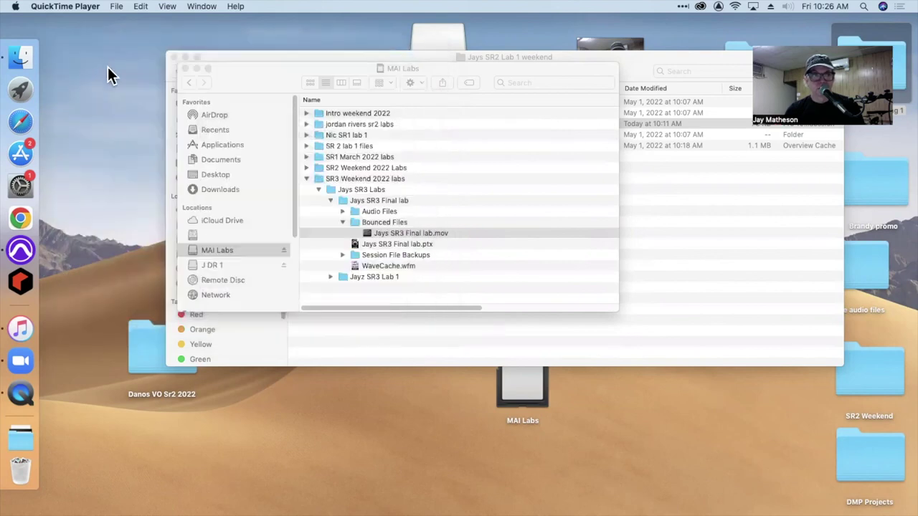